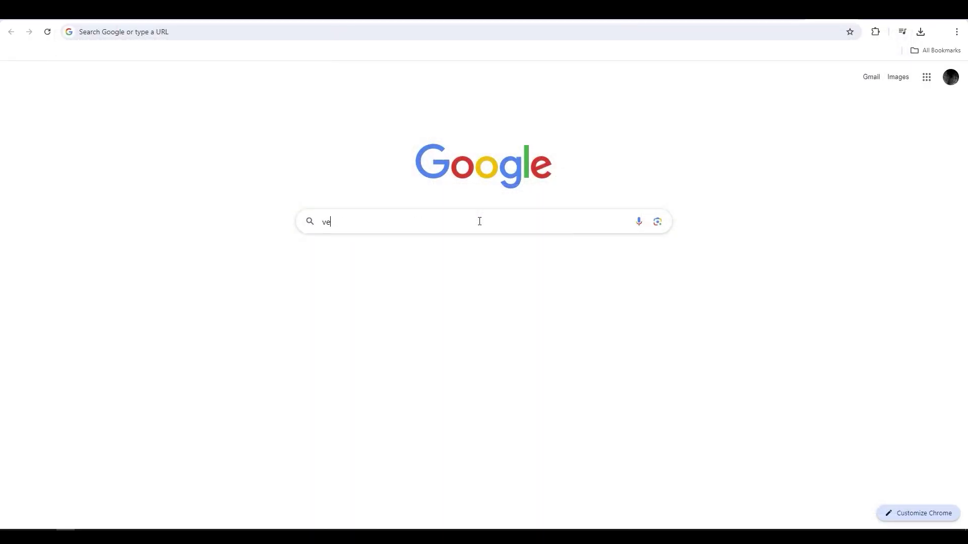
Step: Search Google Images for "vera molnar"
text(ra molnar)
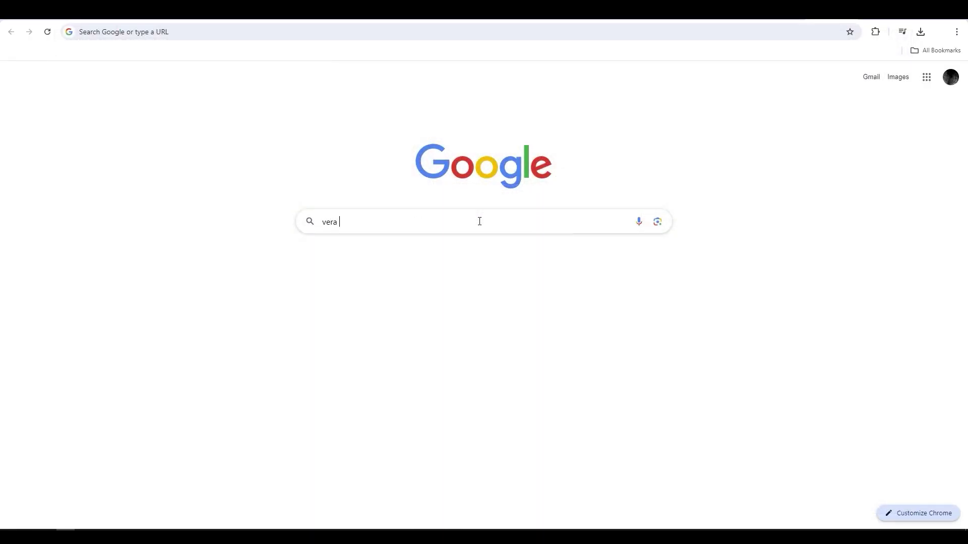
key(Return)
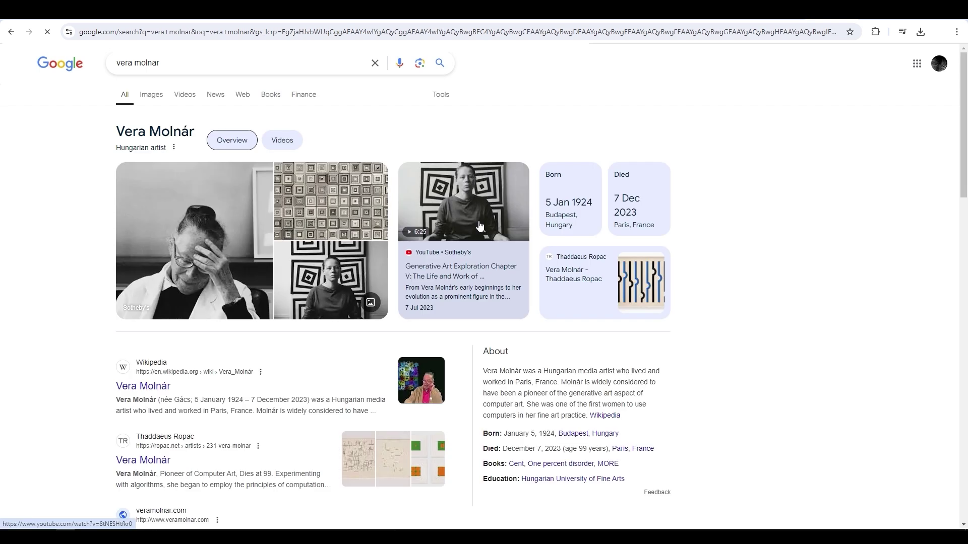
click(157, 100)
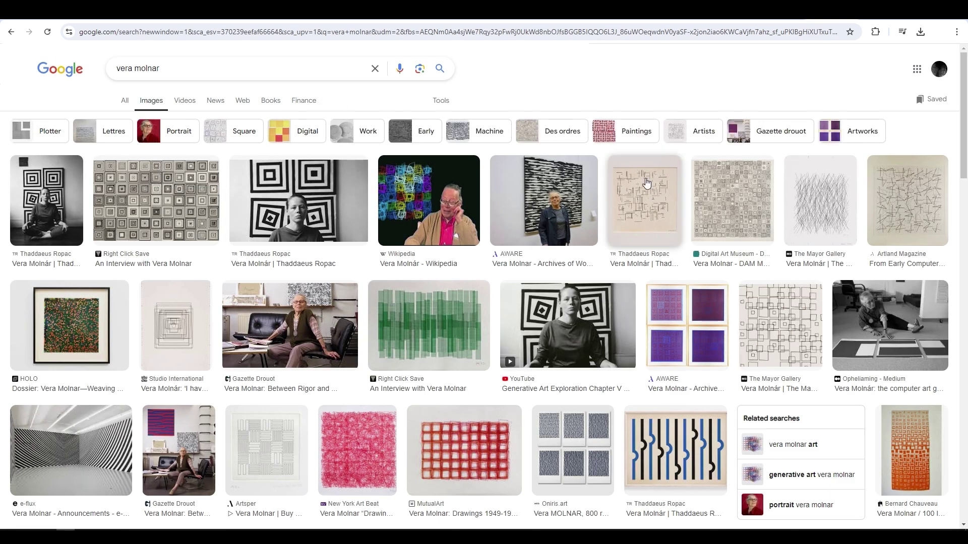
Step: Browse Vera Molnar's plotted square artworks, previewing the coloured grid image and the related Generative Art - PANOPTICON image
scroll(459, 225, down, 6)
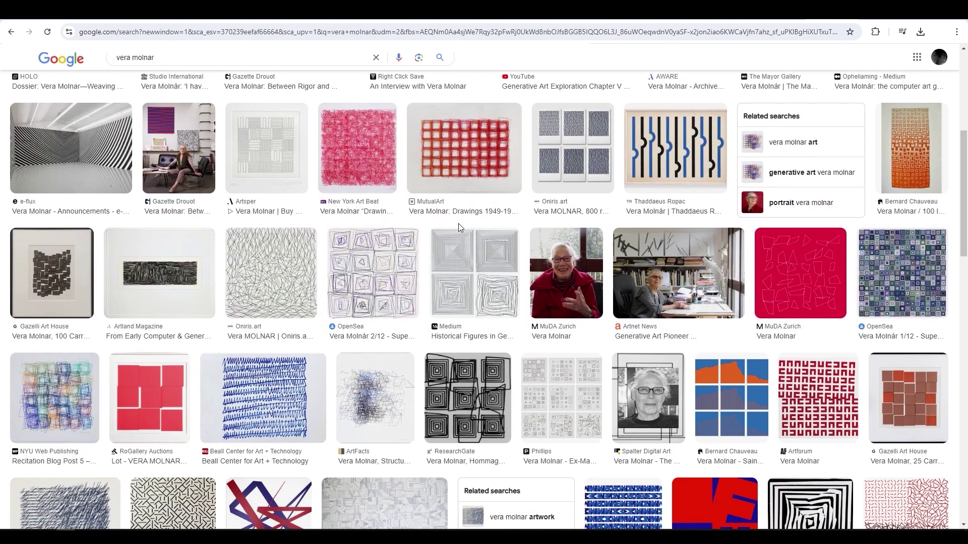
scroll(458, 228, down, 3)
click(70, 247)
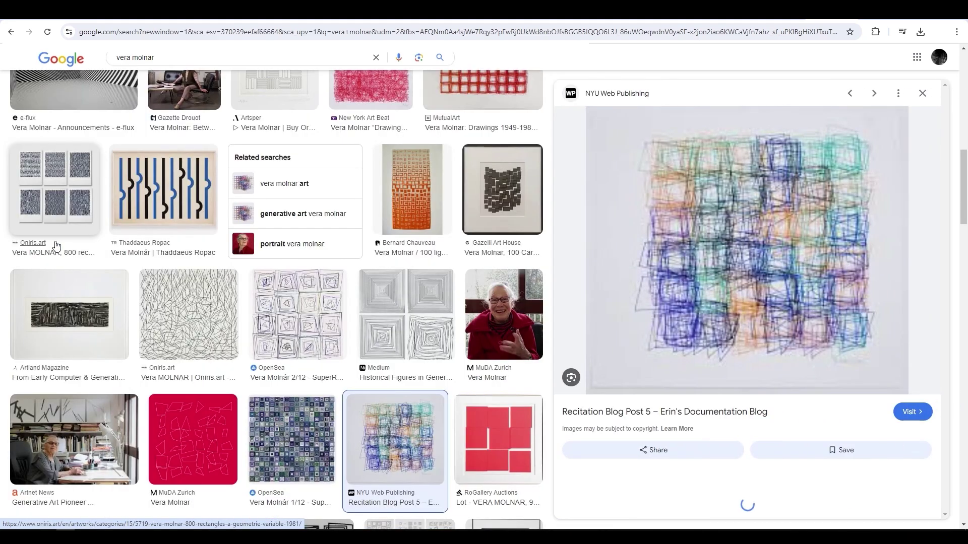
scroll(862, 259, down, 3)
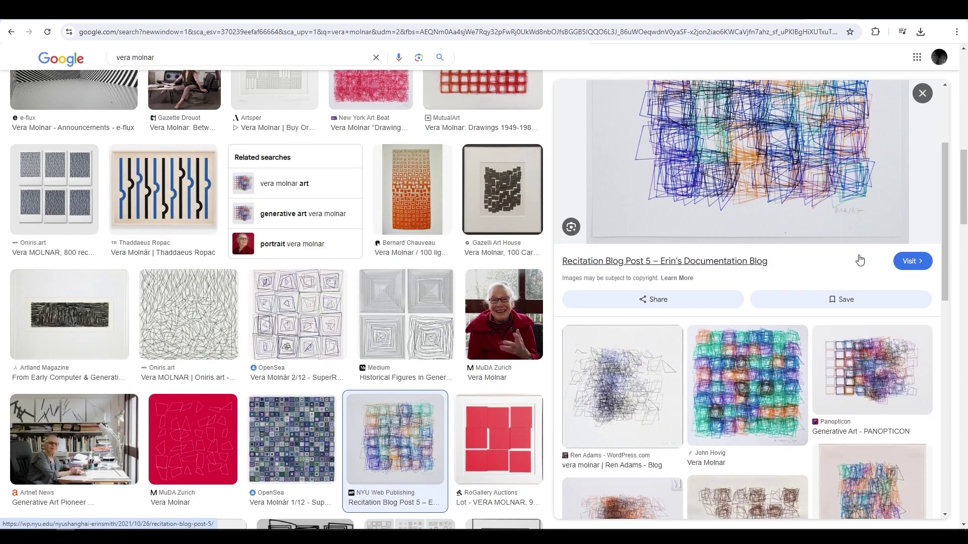
click(869, 368)
scroll(882, 302, down, 10)
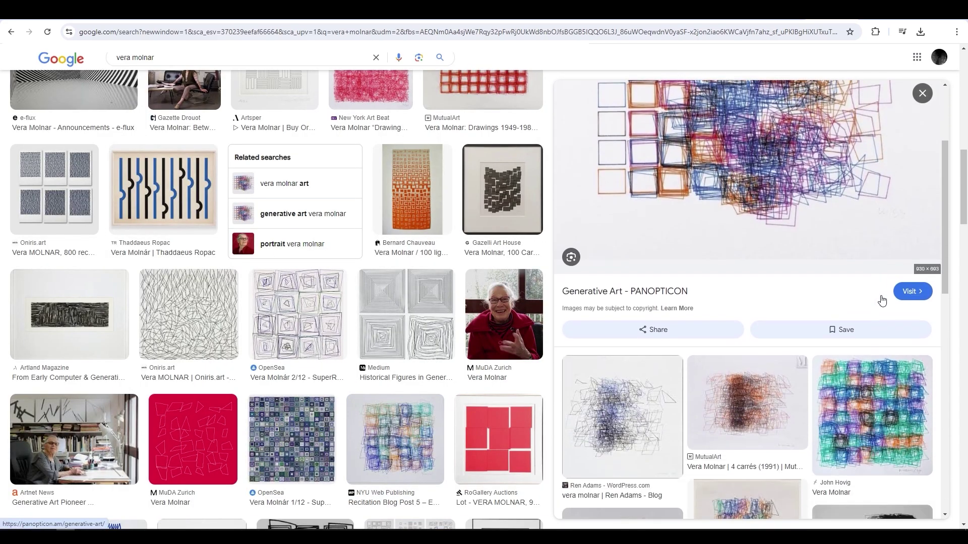
scroll(881, 300, down, 4)
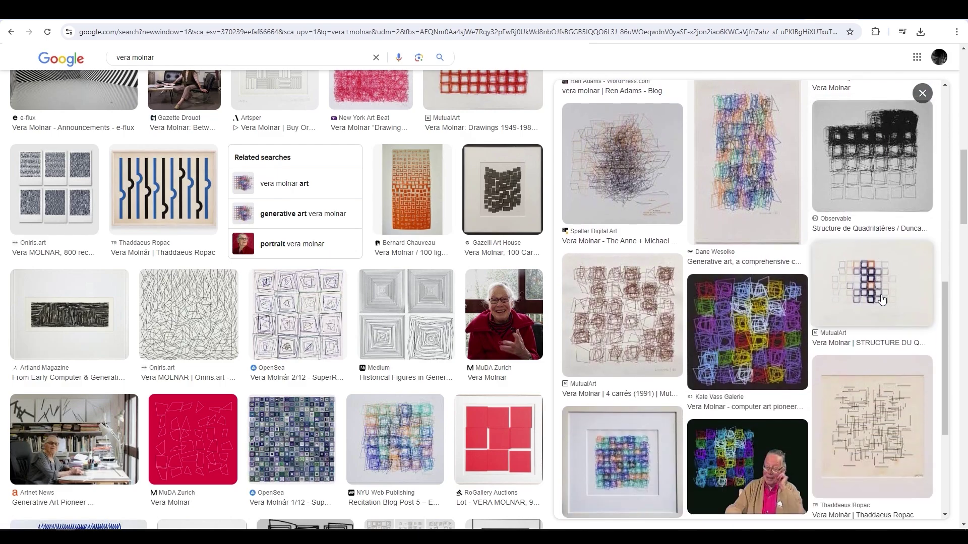
scroll(881, 299, down, 2)
scroll(283, 242, down, 8)
scroll(282, 240, down, 5)
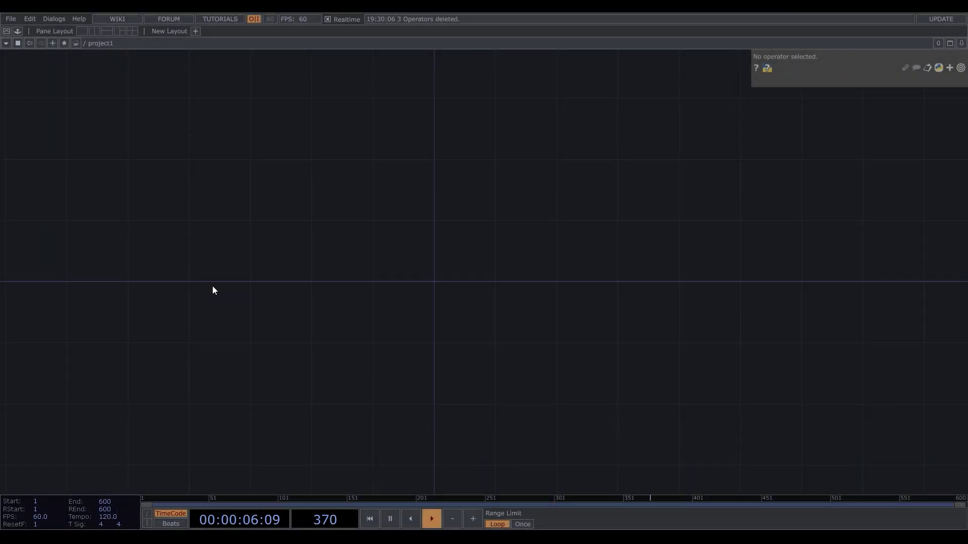
Step: Switch to TouchDesigner and add a Rectangle SOP with a Null SOP wired to its output
key(Tab)
text(red)
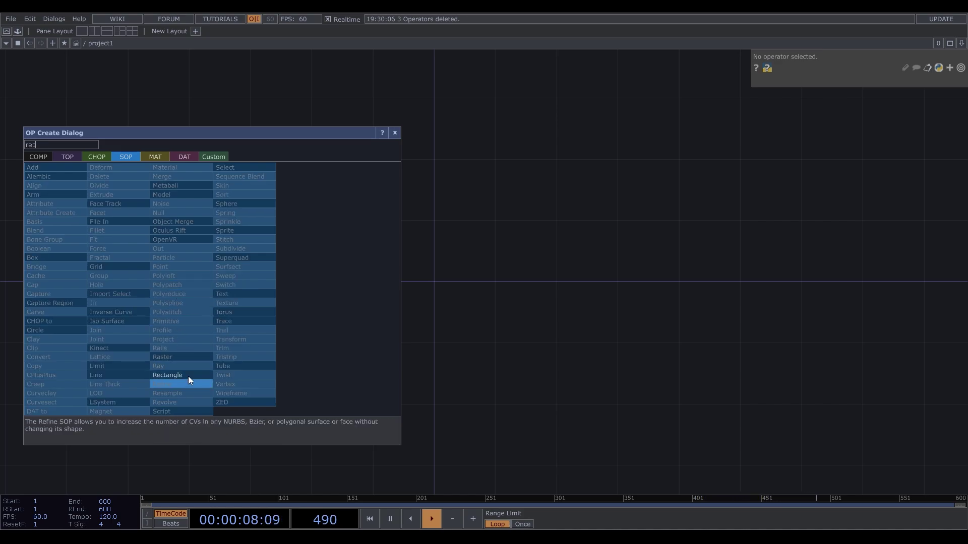
click(189, 375)
click(116, 272)
right_click(147, 245)
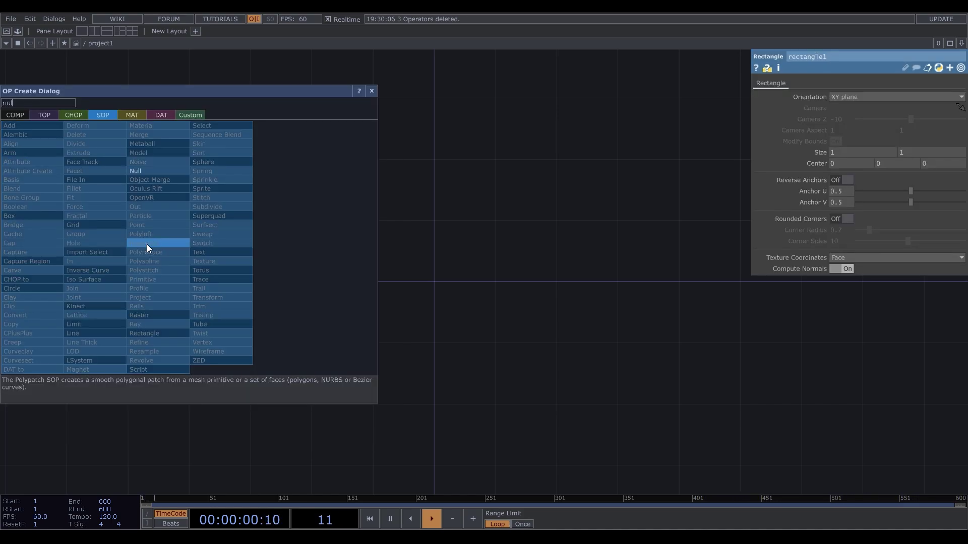
click(146, 185)
click(469, 247)
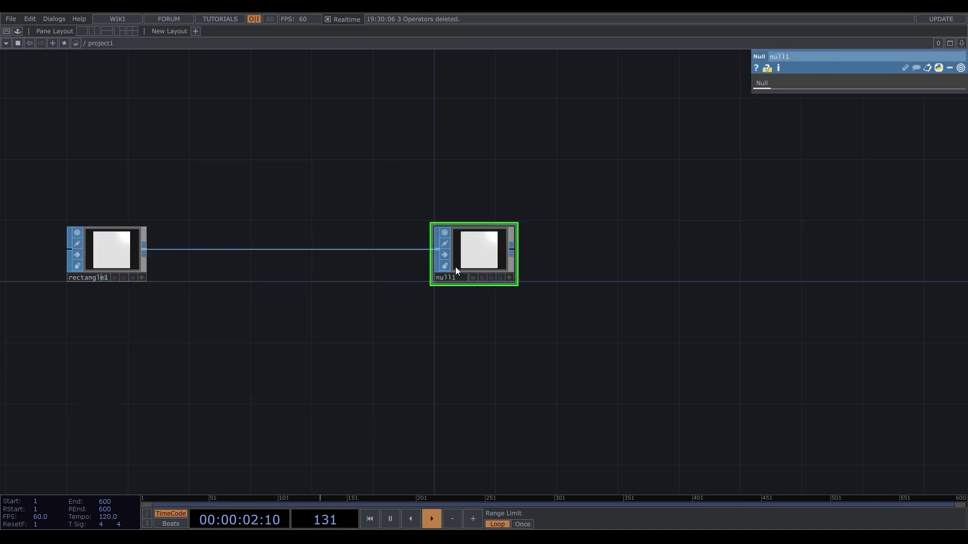
Step: Rename the Null after the rectangle as quad
click(446, 277)
text(quad)
key(Return)
Step: Add a Geometry component wired from the output of the quad null
scroll(201, 337, down, 2)
scroll(554, 296, up, 2)
key(Tab)
click(195, 137)
text(geo)
click(224, 219)
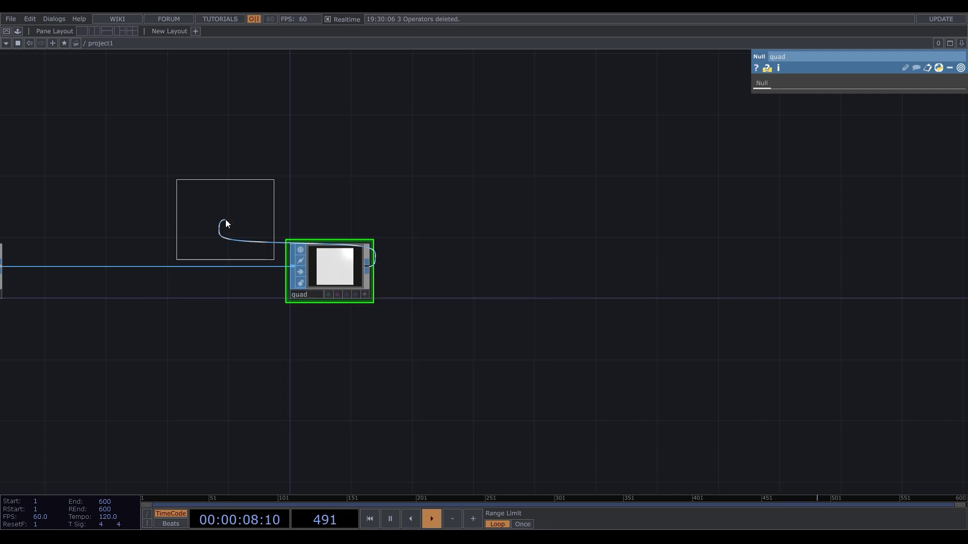
click(512, 266)
Step: Add a Line MAT above geo1 and assign it as the geometry's material
key(Tab)
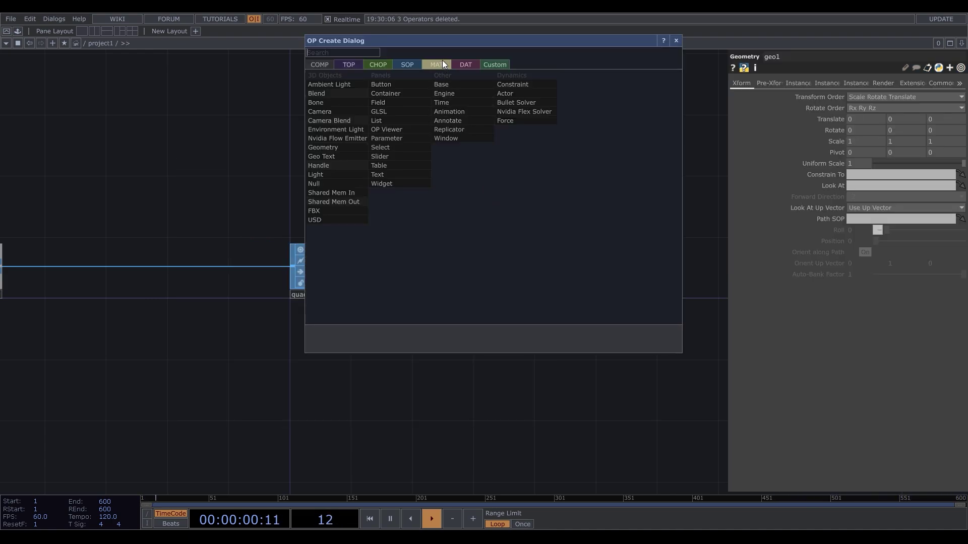
click(442, 61)
click(360, 111)
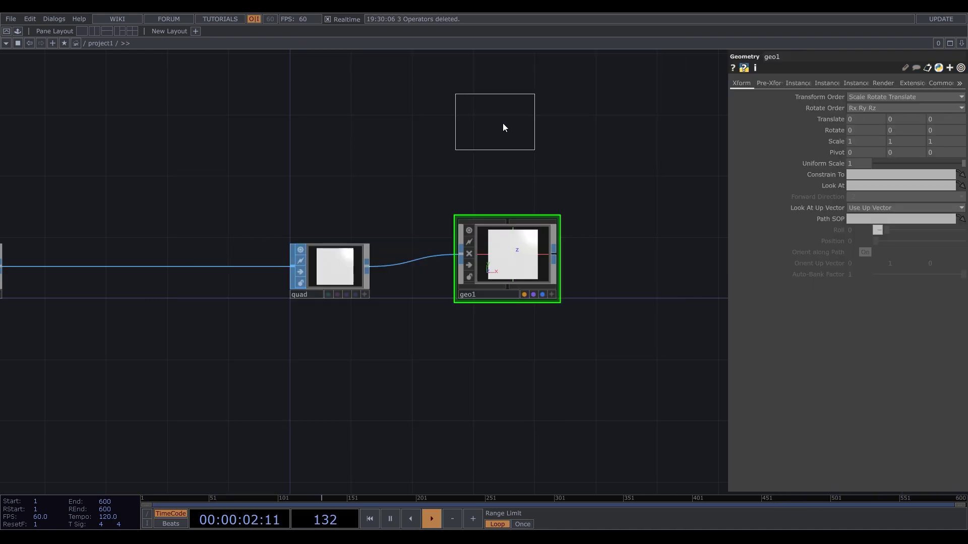
click(507, 134)
drag(517, 144, 541, 235)
click(548, 226)
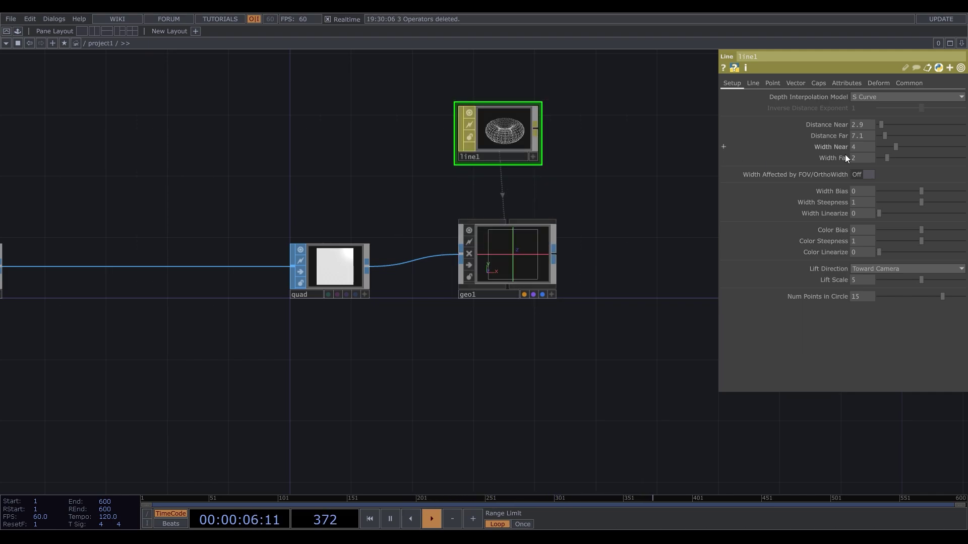
Step: Set the Line material's Width Near and Width Far to 3
text(3)
key(Return)
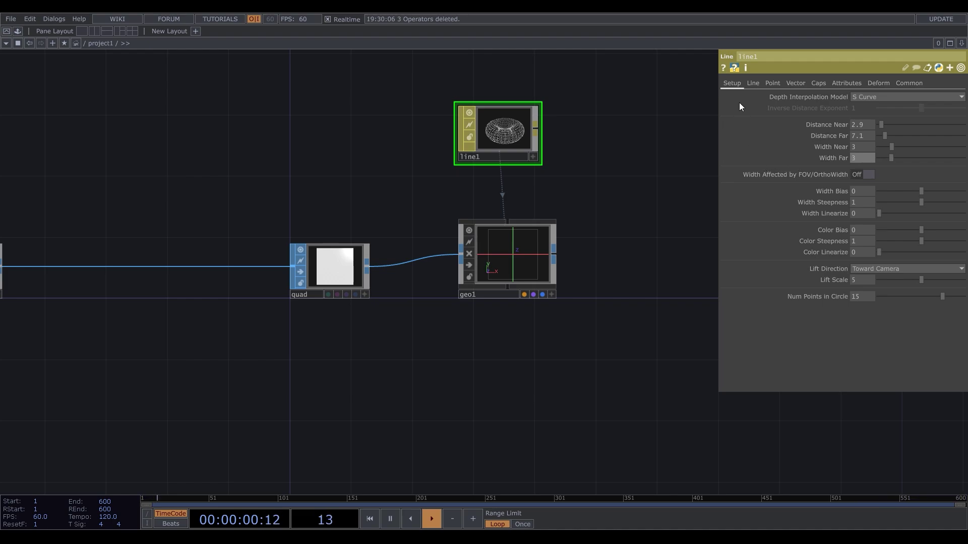
Step: Set the Line material's near color to white (1, 1, 1) and turn off Specify Line Far Color
click(754, 83)
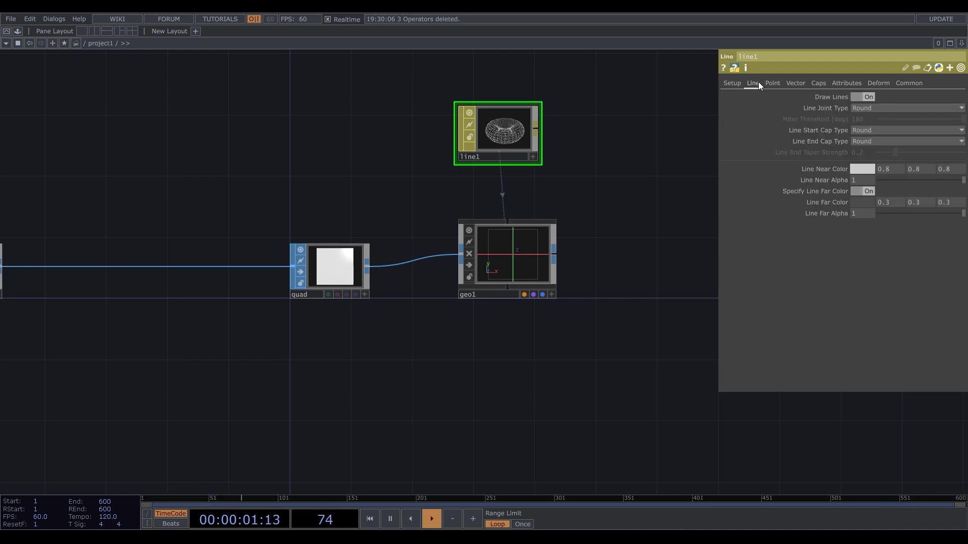
click(865, 166)
click(933, 103)
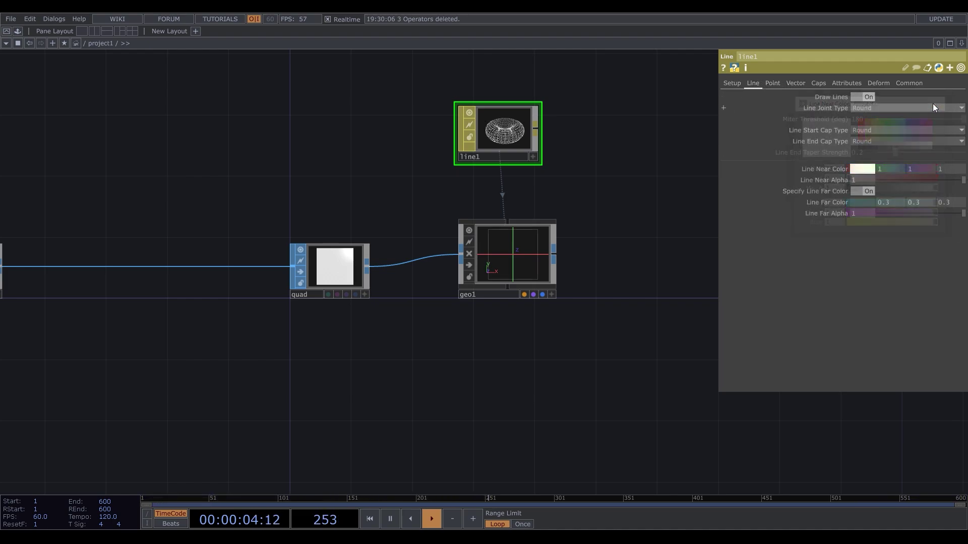
click(868, 191)
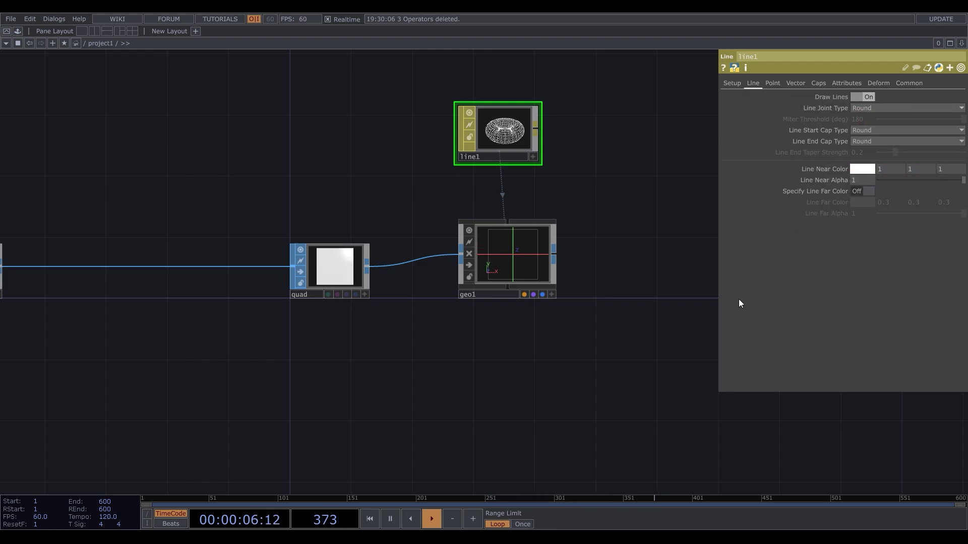
Step: Set the size of rectangle1 to 0.3 by 0.3
scroll(649, 348, down, 3)
click(162, 296)
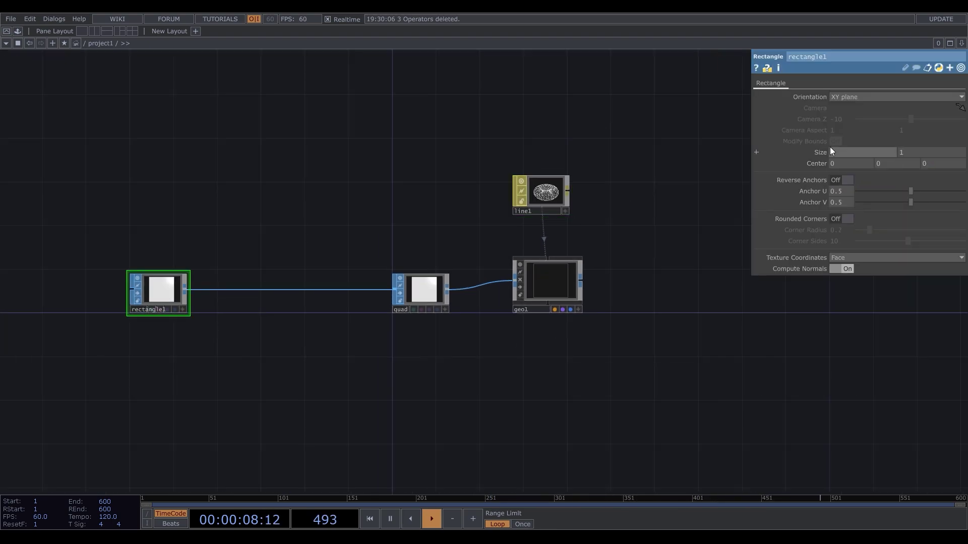
middle_drag(819, 152, 752, 185)
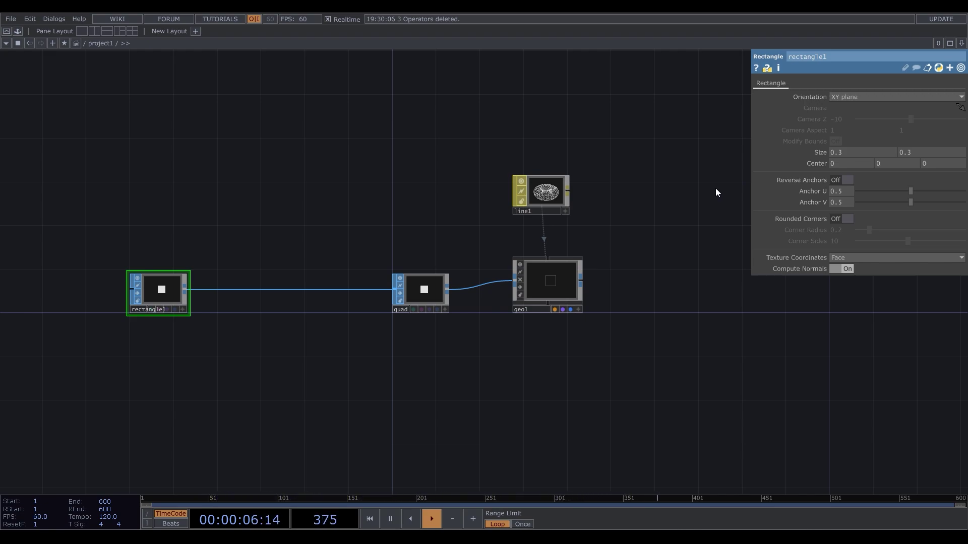
Step: Add a second, separate Geometry component above the existing network
key(Tab)
click(152, 62)
text(geo)
click(162, 145)
click(235, 165)
Step: Move the rectangle, quad, geo1 and line1 nodes inside the new Geometry component, then return to the project level
drag(595, 195, 105, 365)
key(Delete)
double_click(206, 150)
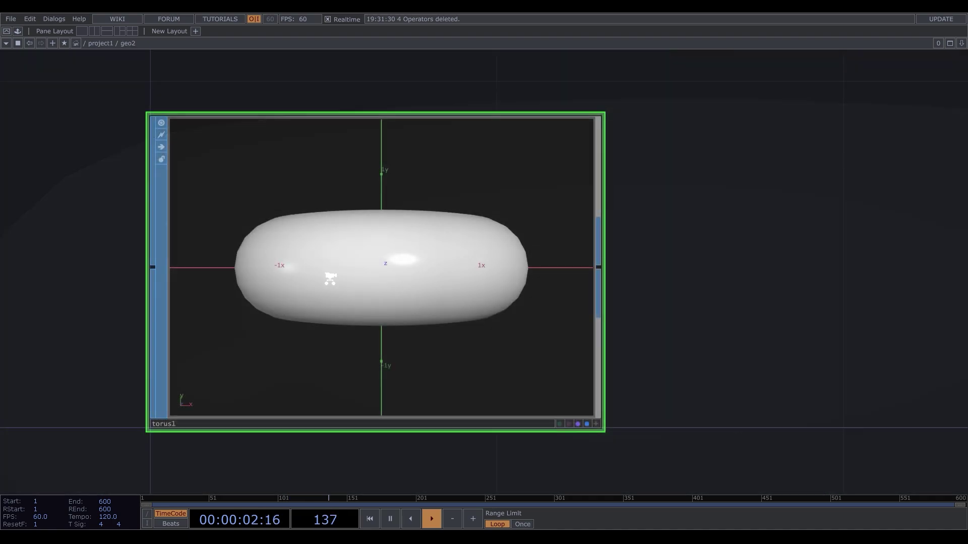
key(ctrl+v)
scroll(252, 279, down, 10)
drag(334, 252, 87, 317)
scroll(192, 328, down, 2)
drag(399, 317, 319, 331)
click(575, 344)
scroll(669, 267, down, 2)
scroll(668, 267, down, 3)
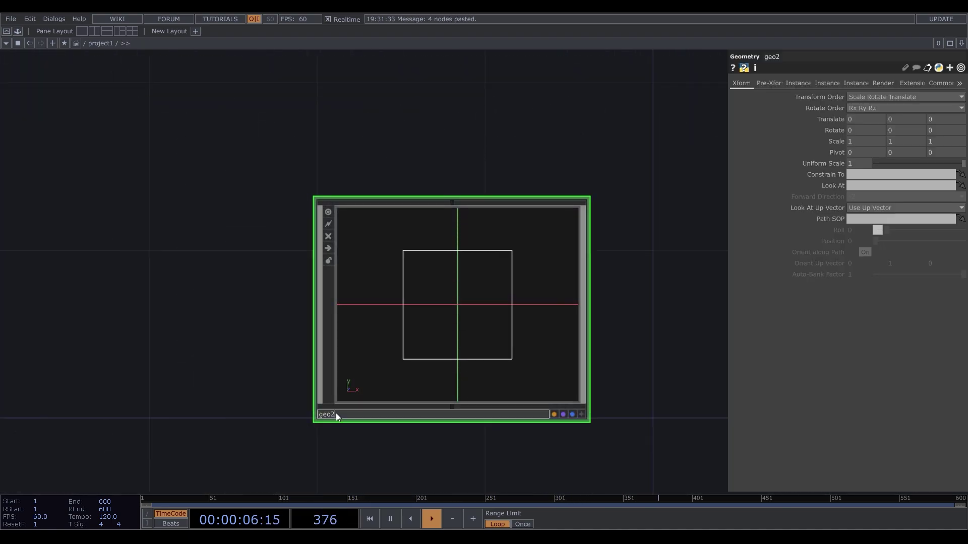
Step: Rename the geo2 component as quad0
click(336, 413)
text(quad0)
click(371, 453)
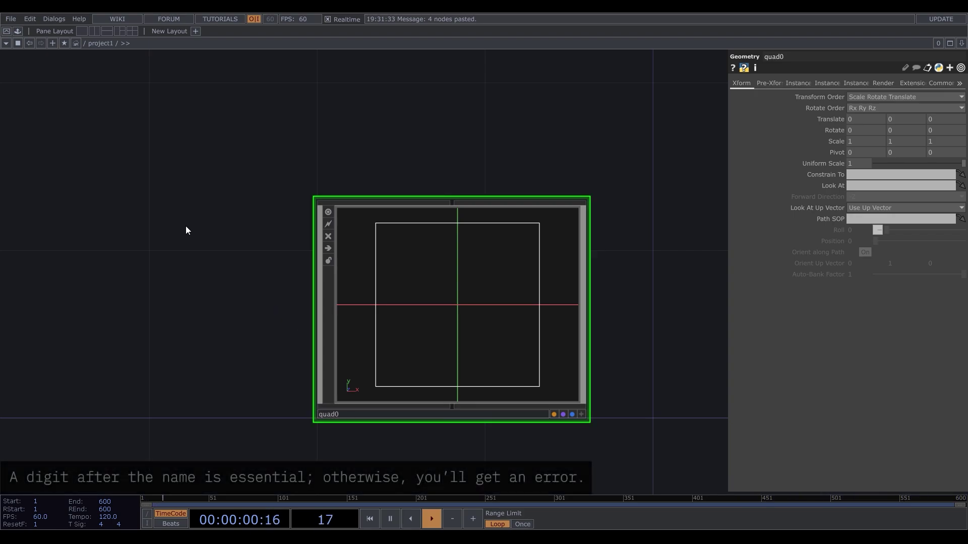
Step: Add a Constant CHOP beside quad0 and rename it size
scroll(185, 226, down, 5)
key(Tab)
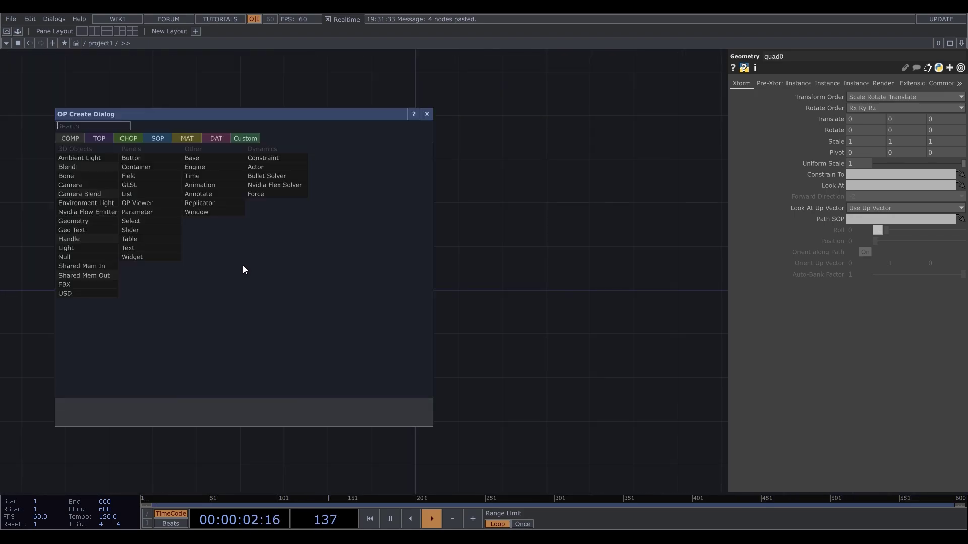
text(cons)
click(134, 140)
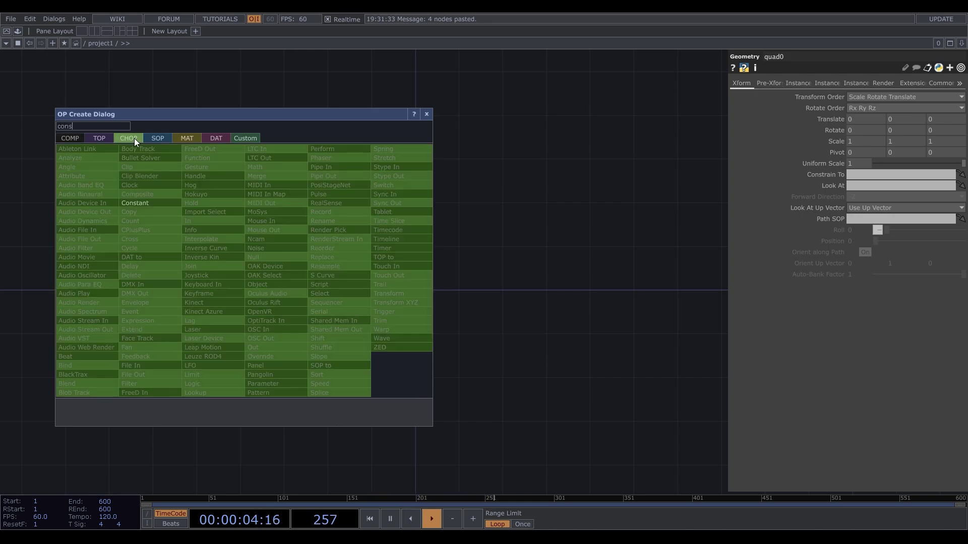
click(135, 203)
click(192, 256)
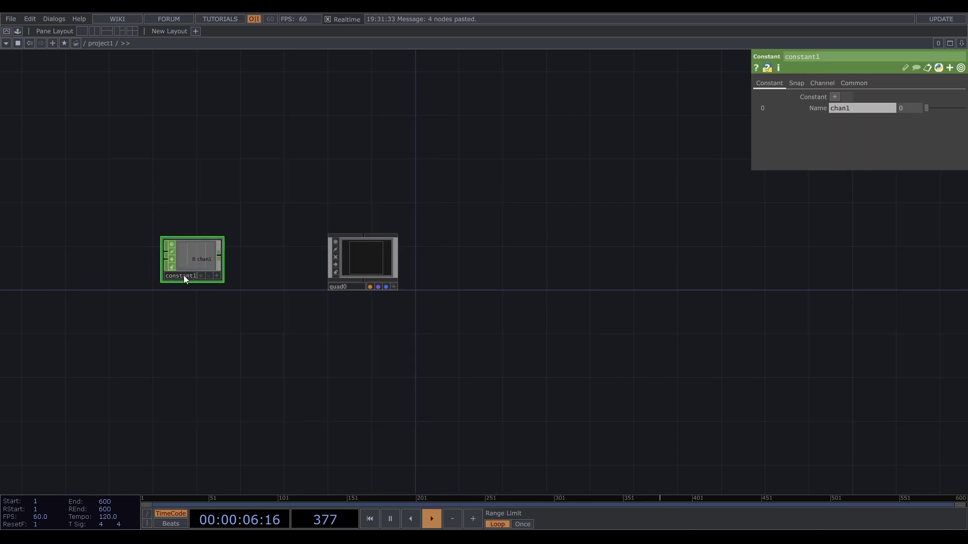
click(184, 276)
key(BackSpace)
text(size)
key(Return)
Step: Add a second channel to the size constant and name the two channels rows and cols
click(835, 97)
click(832, 108)
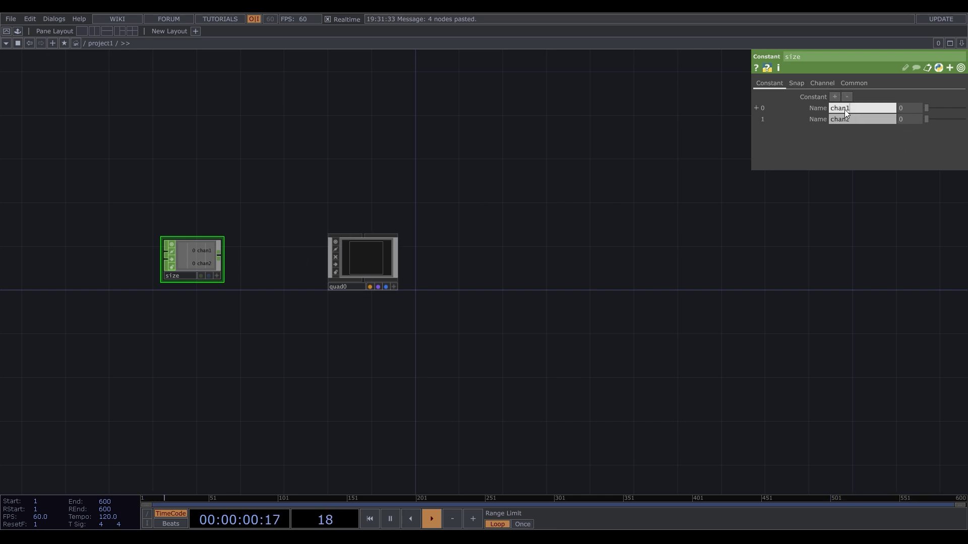
text(rows)
key(Tab)
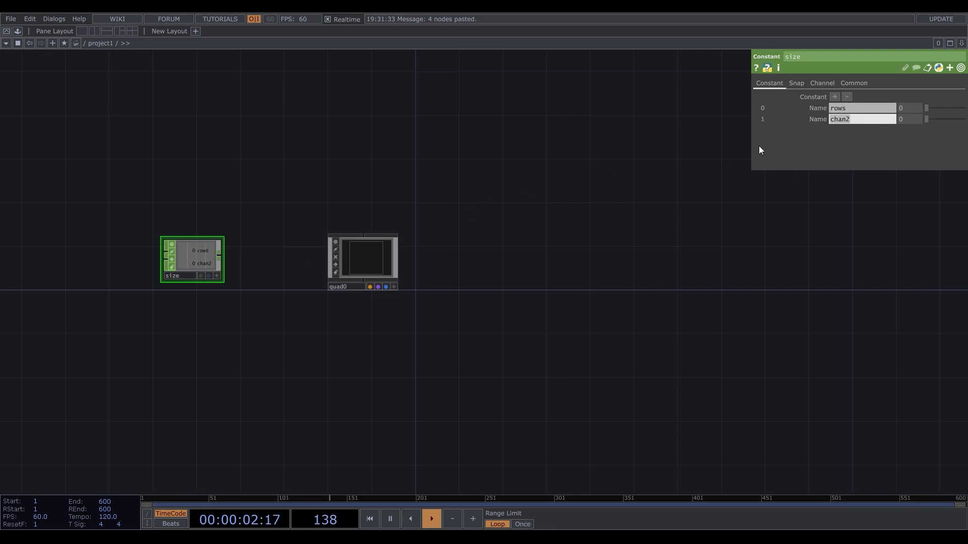
text(cols)
Step: Set both the rows and cols channels to 4
click(884, 110)
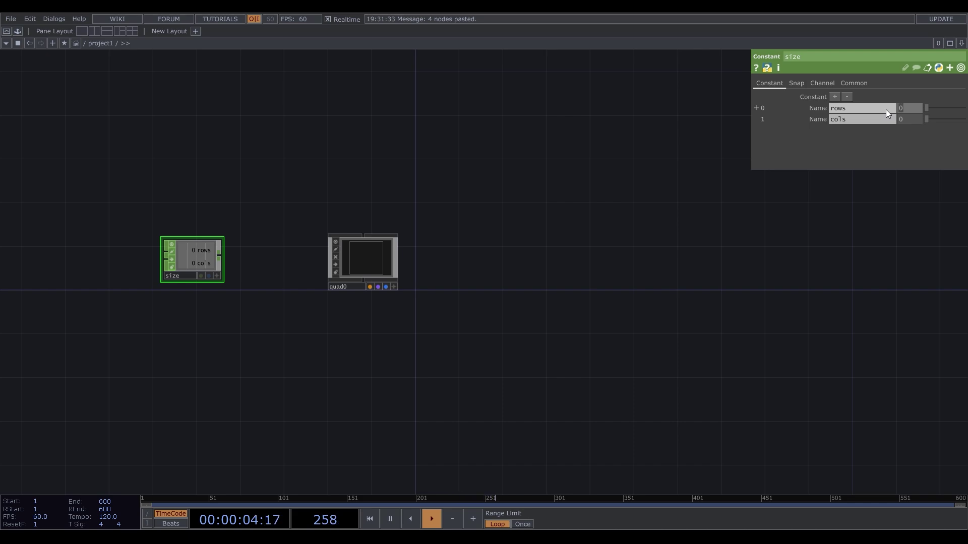
text(4)
key(Return)
key(Return)
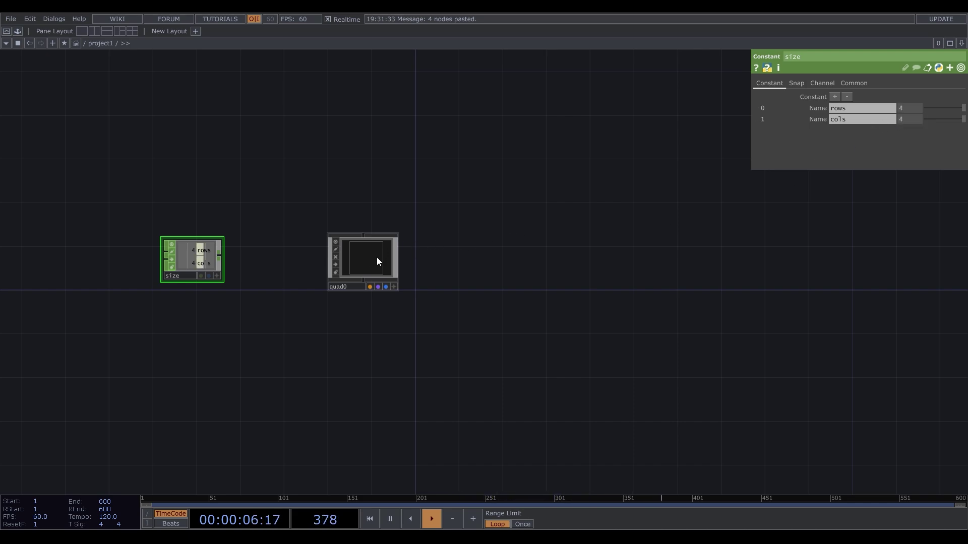
Step: Add a Replicator component between size and quad0, making room for it, and set quad0 as its Master Operator
drag(374, 257, 625, 257)
key(Tab)
click(192, 139)
text(rep)
click(334, 203)
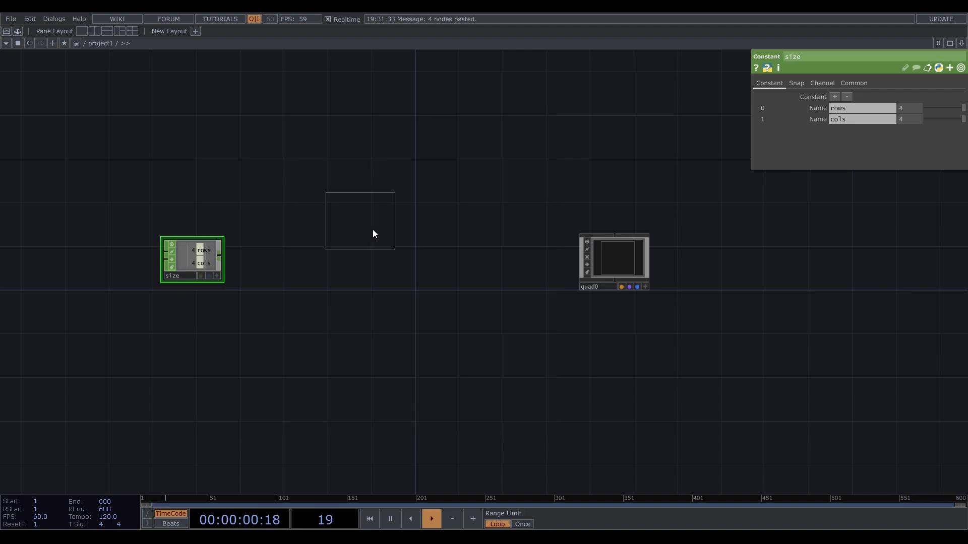
click(392, 255)
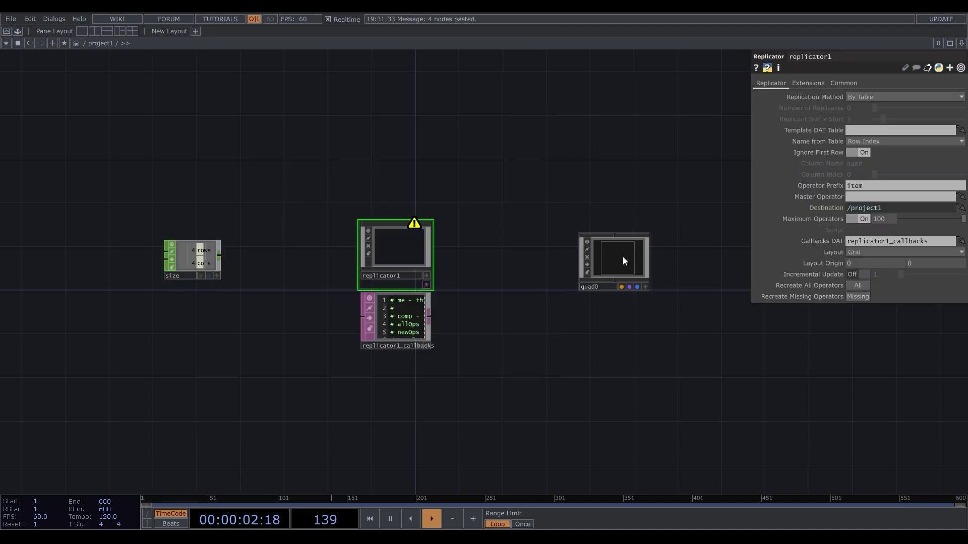
drag(629, 257, 868, 197)
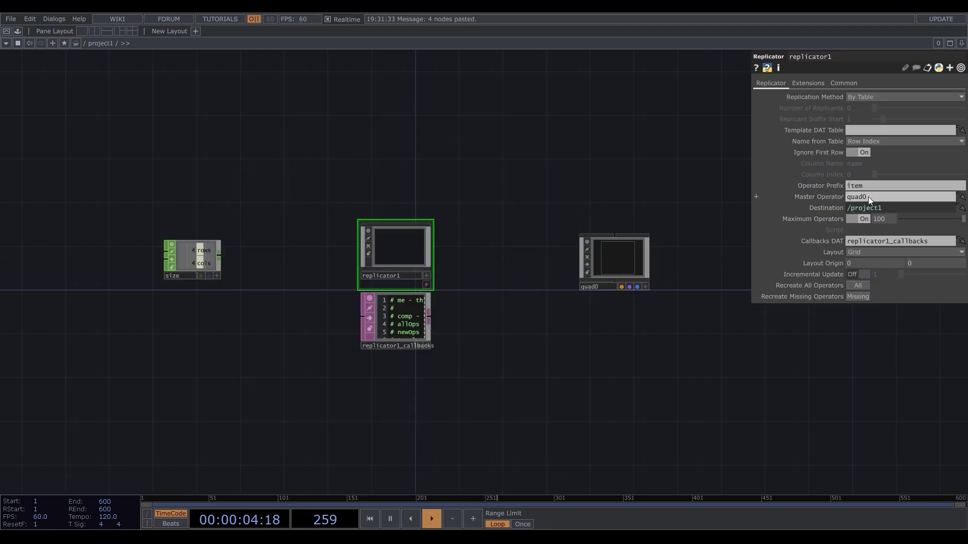
Step: Set the Replicator's replication method to By Number and reference the size node's rows channel as the number of replicants
click(878, 98)
click(876, 104)
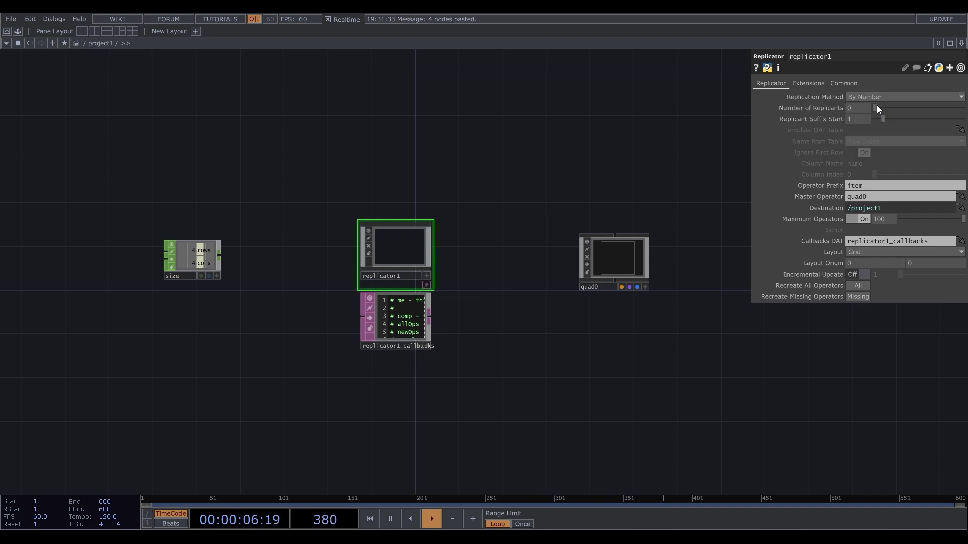
drag(217, 282, 766, 131)
click(860, 108)
click(894, 120)
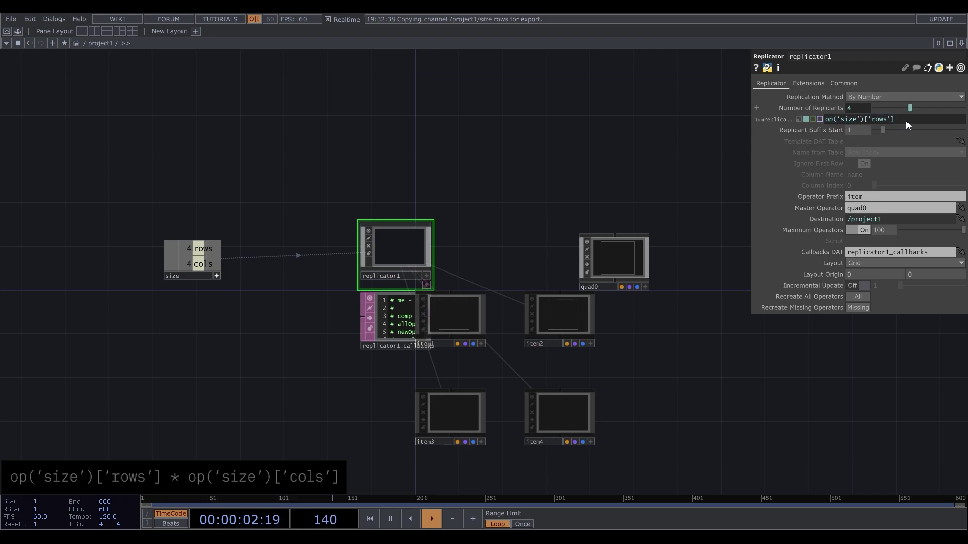
Step: Extend the number of replicants expression to op('size')['rows'] * op('size')['cols']
text(*)
text(op('size')['rows'])
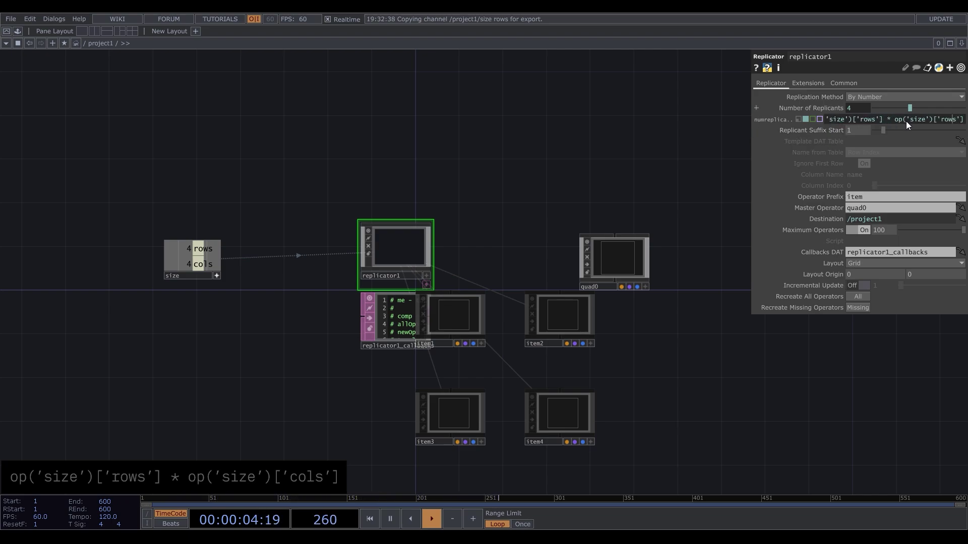
key(BackSpace)
key(BackSpace)
key(BackSpace)
key(BackSpace)
text(cols)
key(Return)
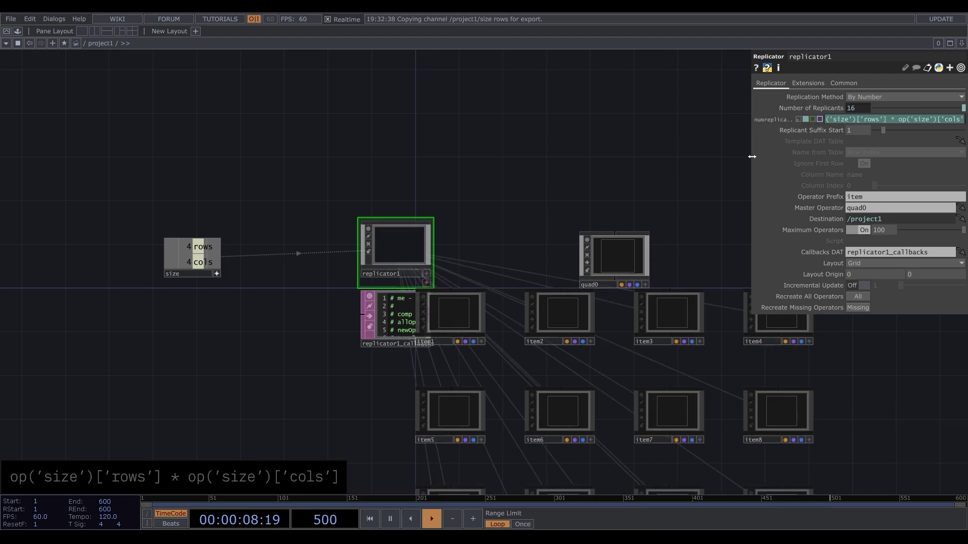
drag(751, 157, 524, 157)
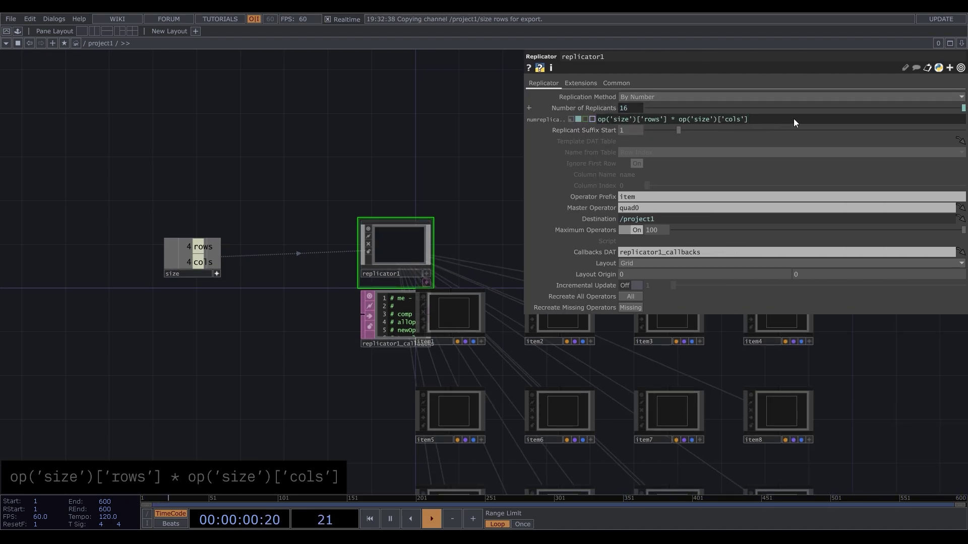
drag(527, 152, 793, 155)
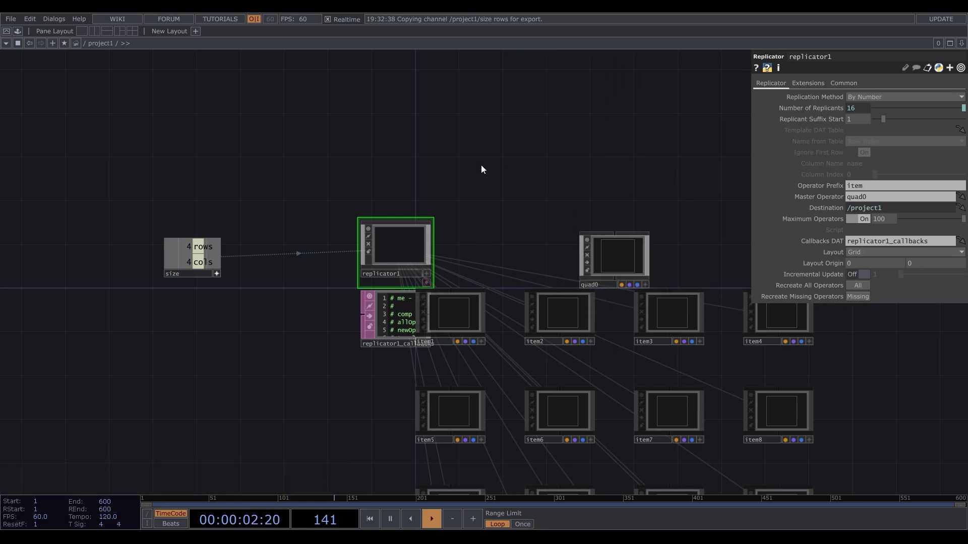
Step: Rearrange the source nodes clear of the replicated items and enter the quad0 network
scroll(255, 180, down, 3)
right_drag(292, 180, 348, 317)
drag(355, 274, 301, 280)
drag(510, 225, 402, 167)
scroll(433, 246, down, 3)
drag(433, 247, 373, 219)
double_click(348, 163)
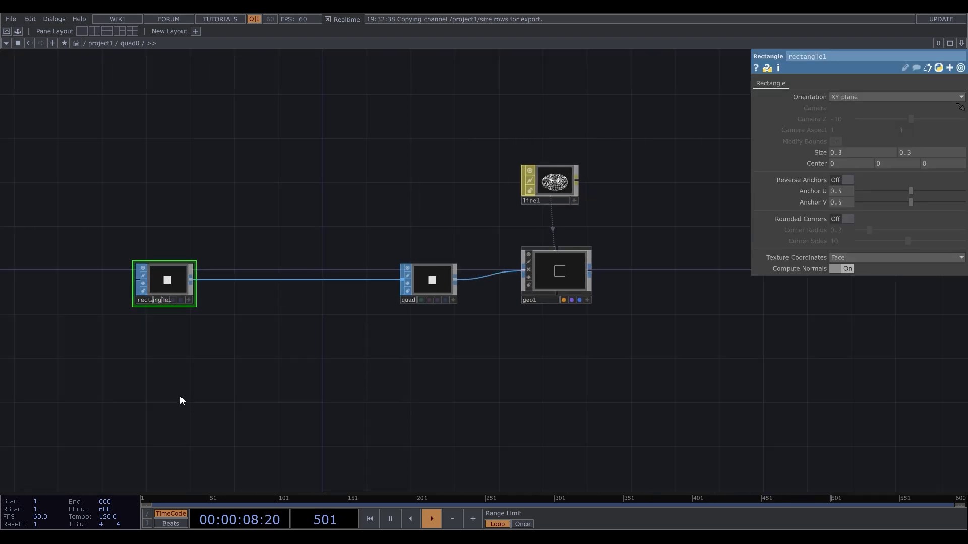
Step: Add a Grid SOP below rectangle1 inside quad0
key(Tab)
click(112, 243)
click(119, 348)
click(159, 369)
scroll(138, 391, up, 3)
scroll(119, 380, up, 3)
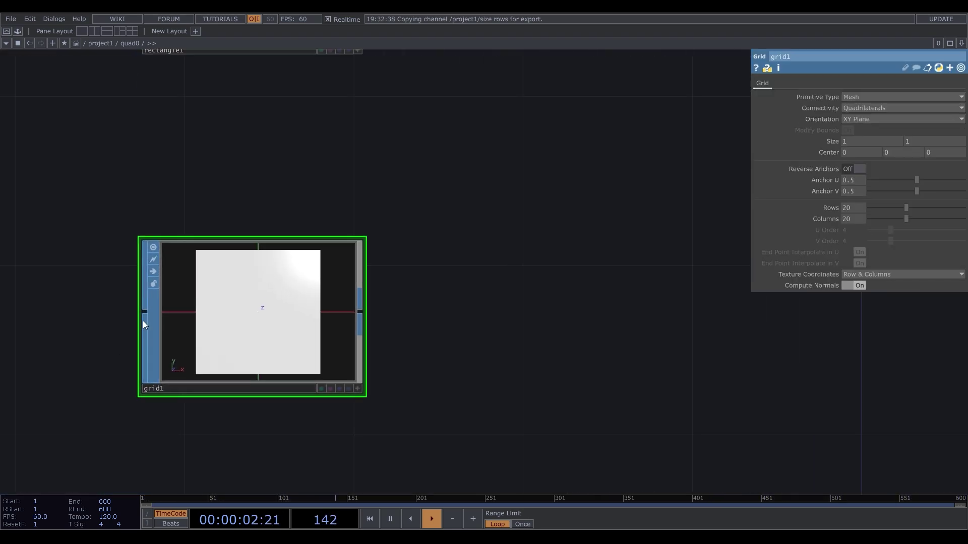
Step: Show all points in the grid1 viewer through its display options
right_click(335, 287)
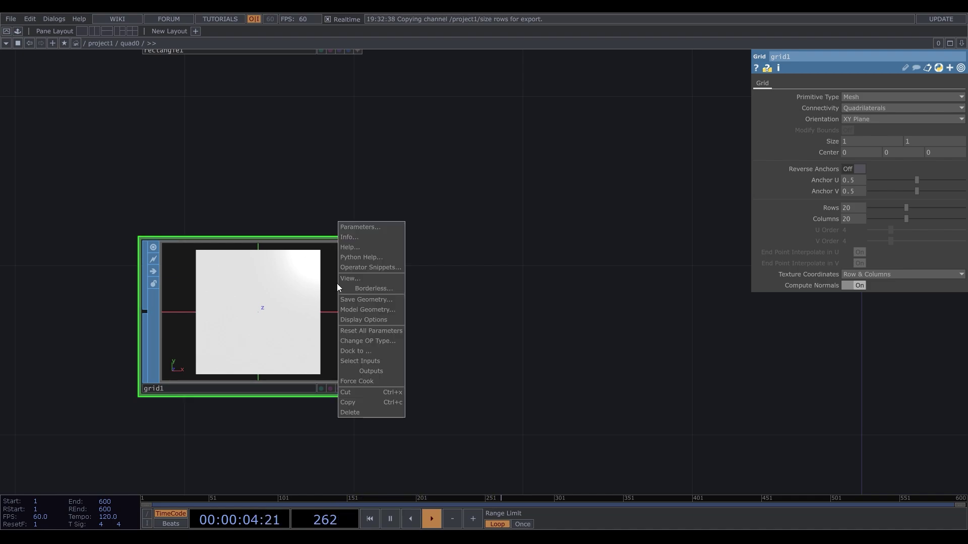
click(390, 319)
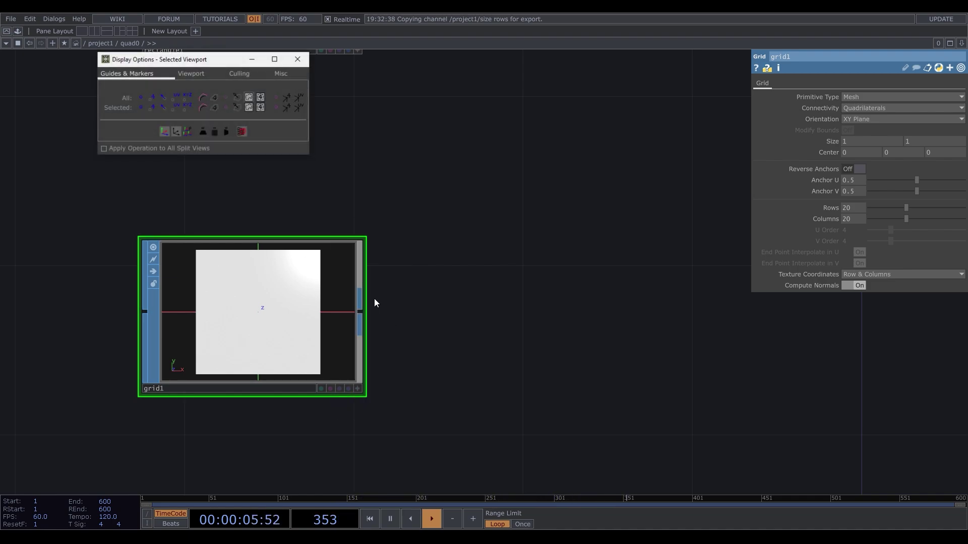
click(139, 98)
click(298, 59)
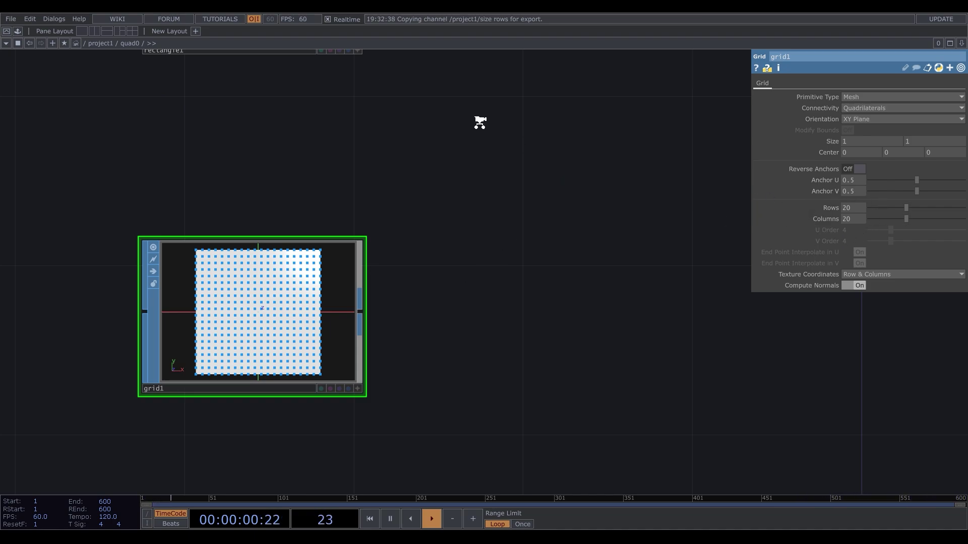
Step: Add a Select CHOP below grid1 and rename it selectSize
scroll(476, 116, down, 3)
key(Tab)
click(211, 242)
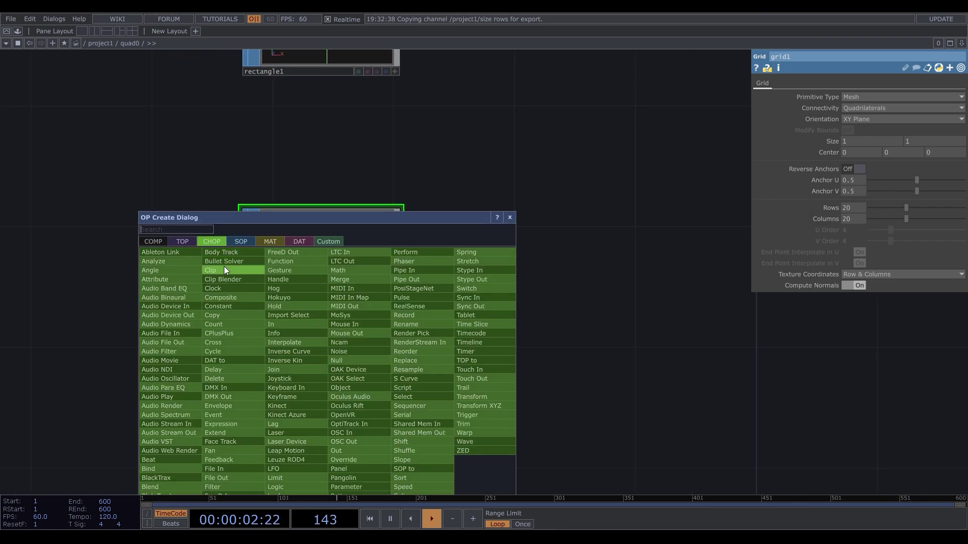
text(sele)
click(440, 401)
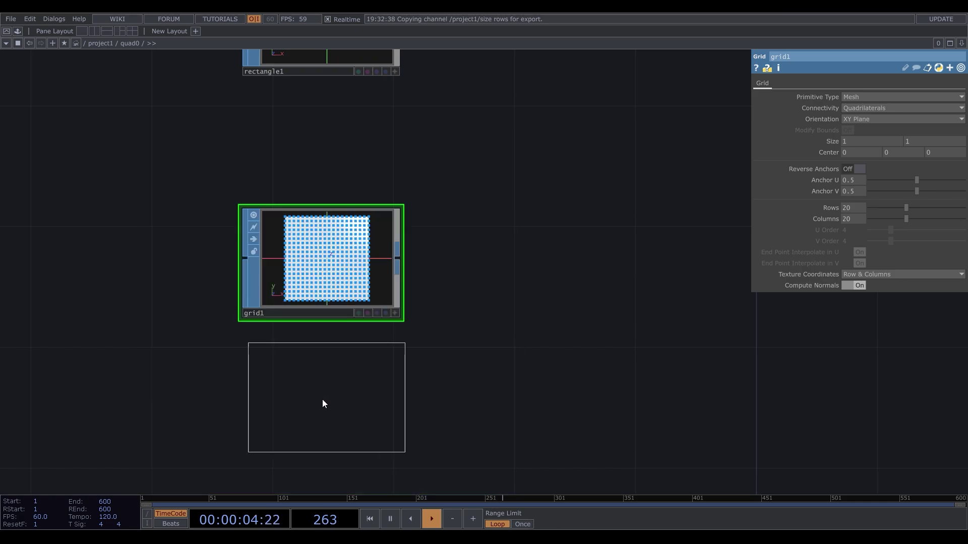
click(329, 410)
click(308, 465)
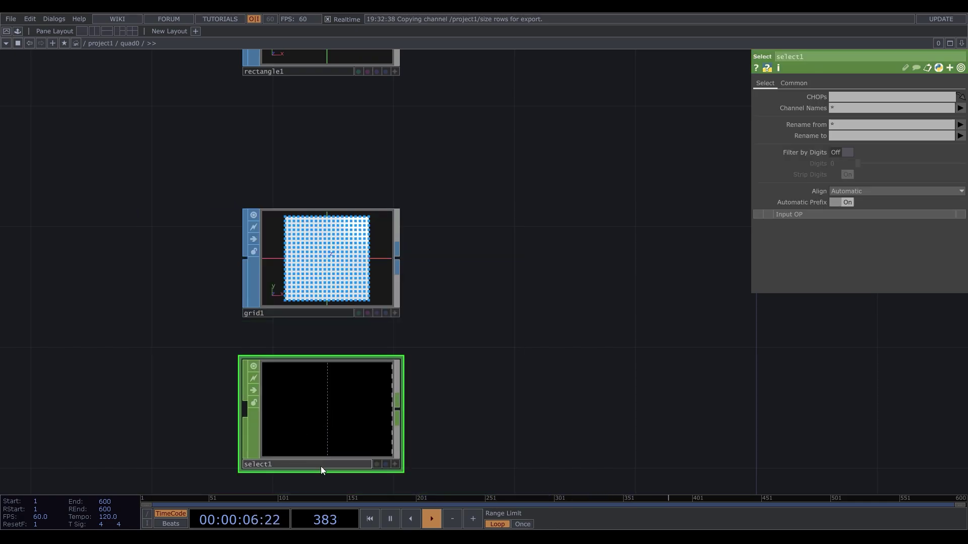
key(BackSpace)
text(Size)
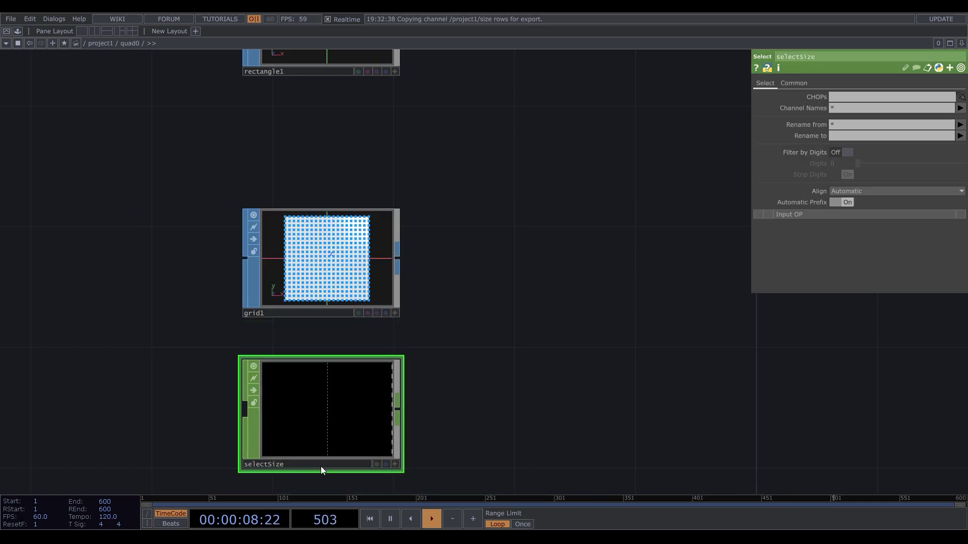
key(Return)
Step: Set selectSize's source CHOP to ../size
click(858, 95)
text(../)
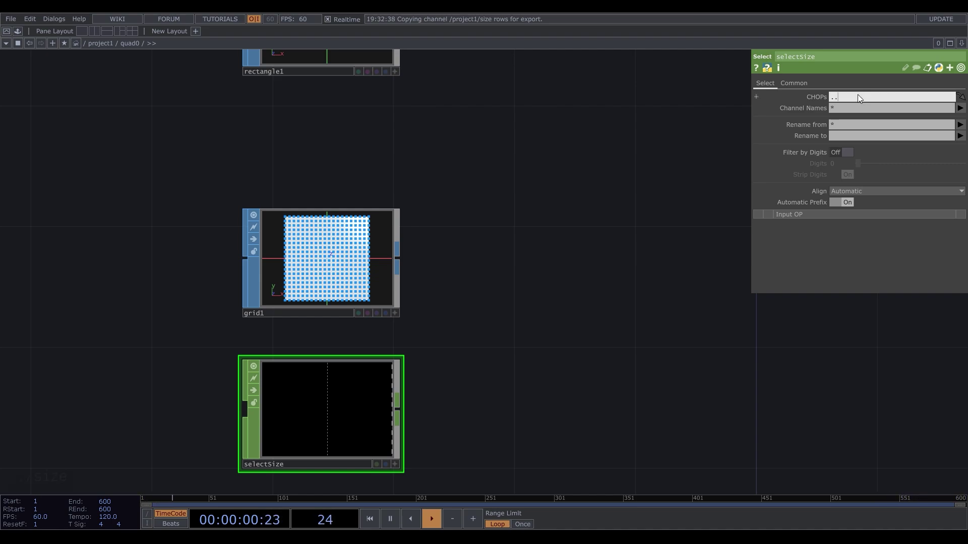
text(size)
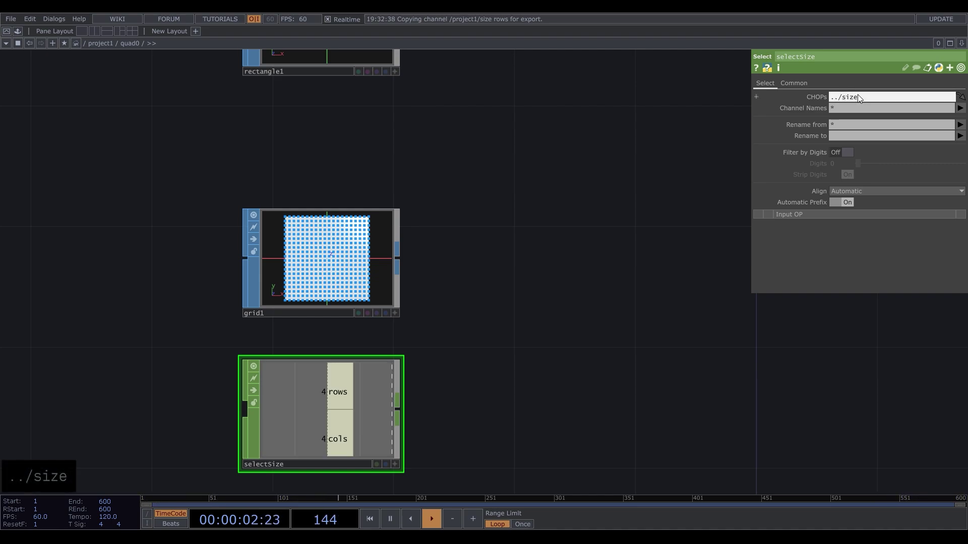
Step: Reference selectSize's rows and cols channels in grid1's Rows and Columns parameters
click(345, 305)
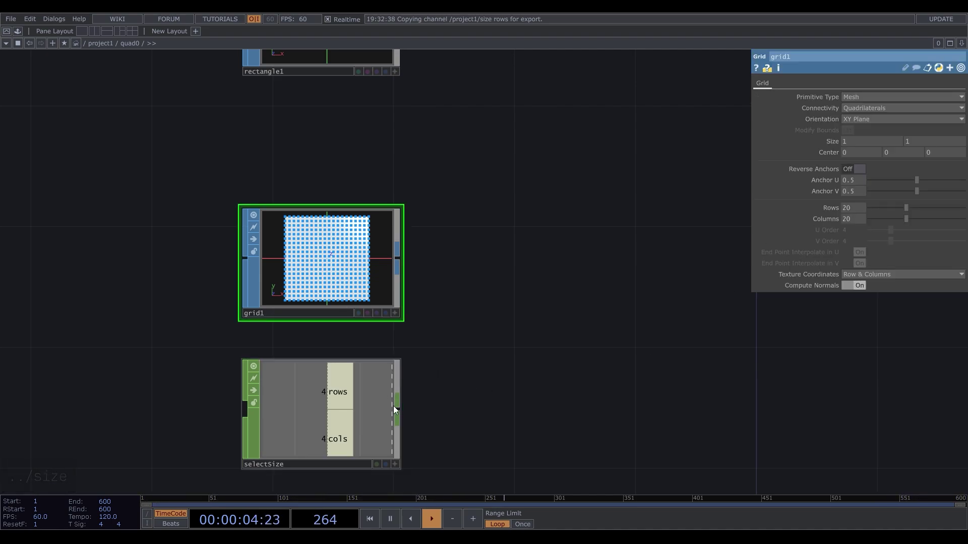
click(394, 464)
drag(333, 392, 878, 238)
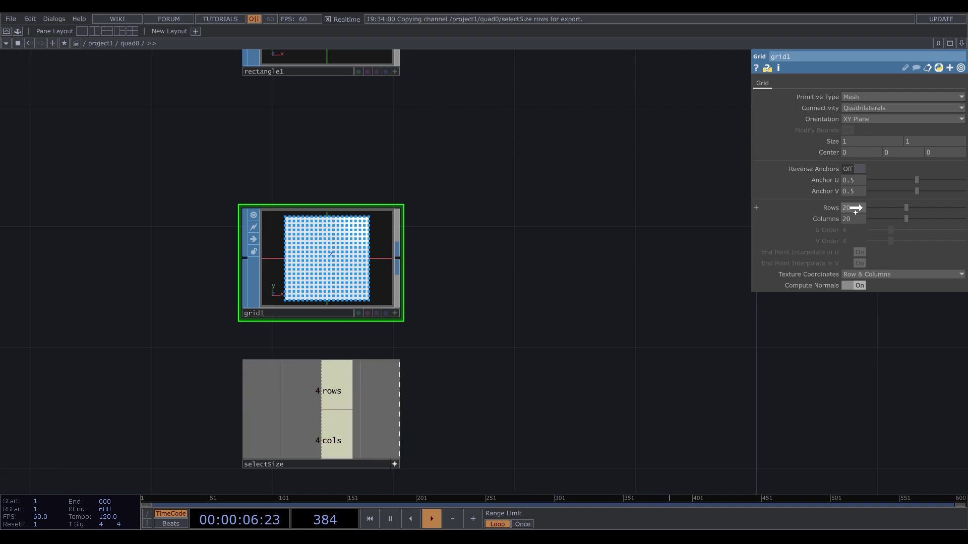
drag(862, 208, 861, 207)
click(862, 207)
drag(344, 435, 855, 220)
click(859, 218)
scroll(127, 286, down, 2)
scroll(315, 310, up, 2)
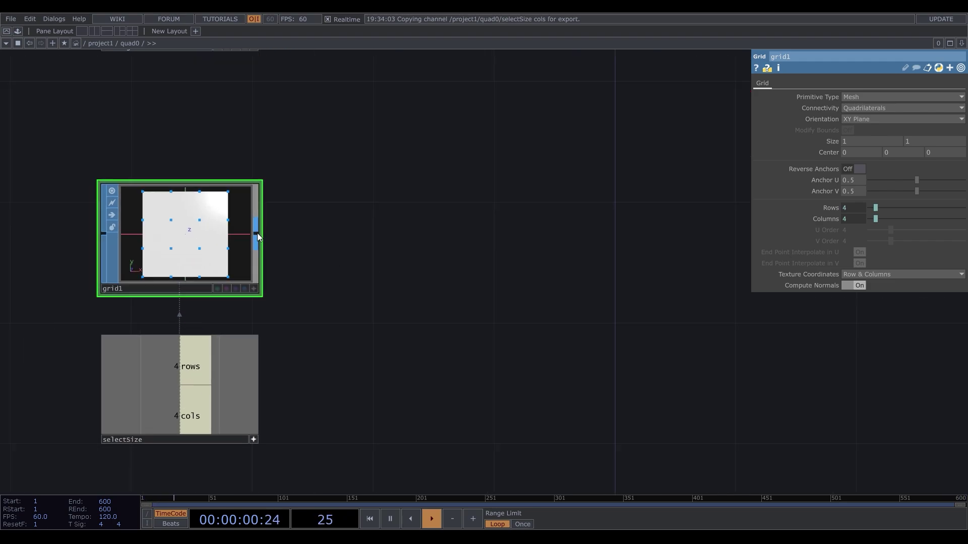
Step: Add a SOP to CHOP after grid1 to convert its points into channels
right_click(257, 233)
click(148, 105)
click(104, 126)
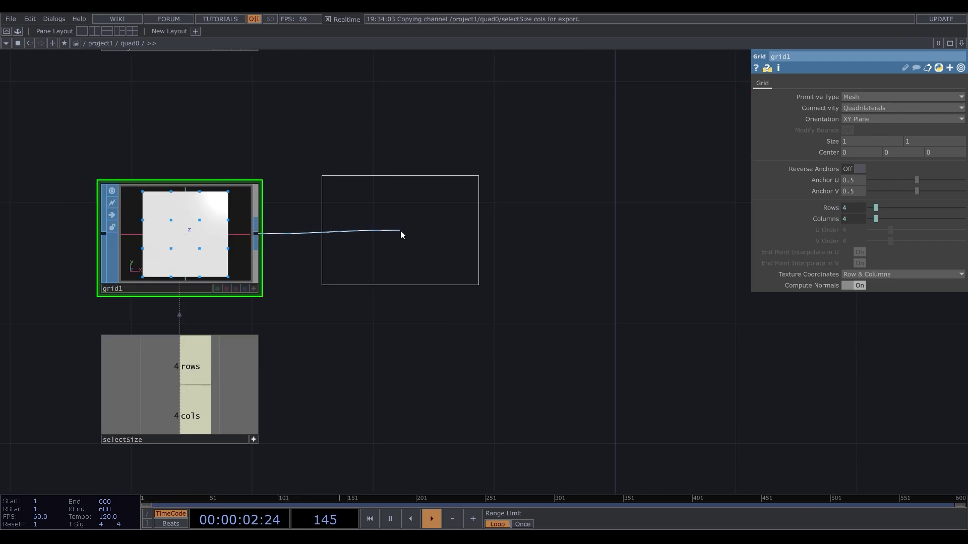
click(402, 231)
Step: Append a Trim CHOP to the output of sopto1
right_click(466, 231)
text(trim)
click(626, 285)
click(606, 240)
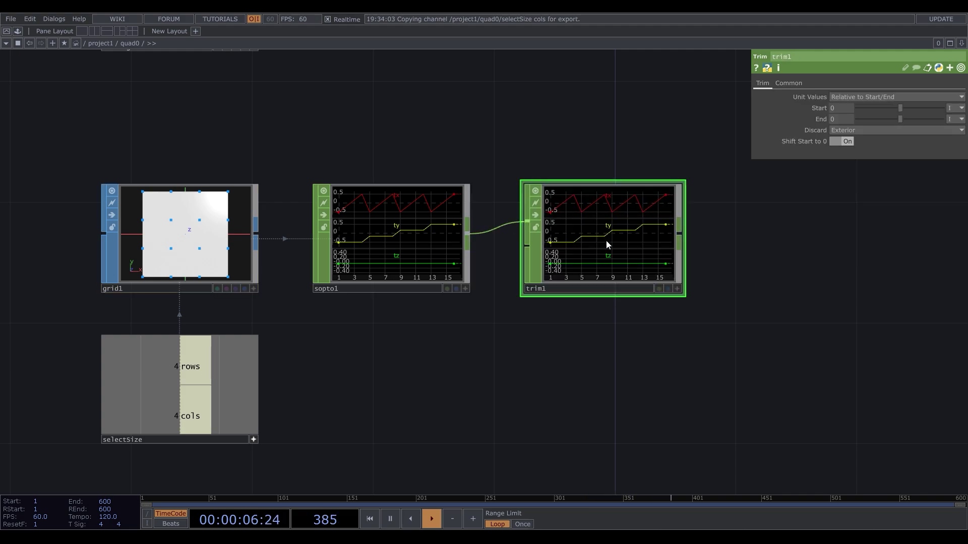
Step: Set trim1's unit values to Absolute and its start to 10
click(923, 96)
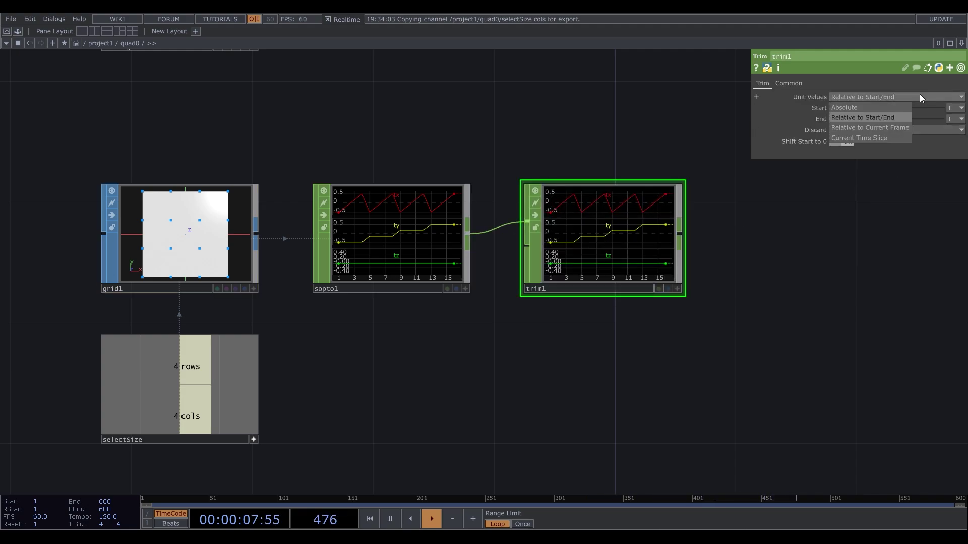
click(893, 104)
drag(893, 107, 905, 108)
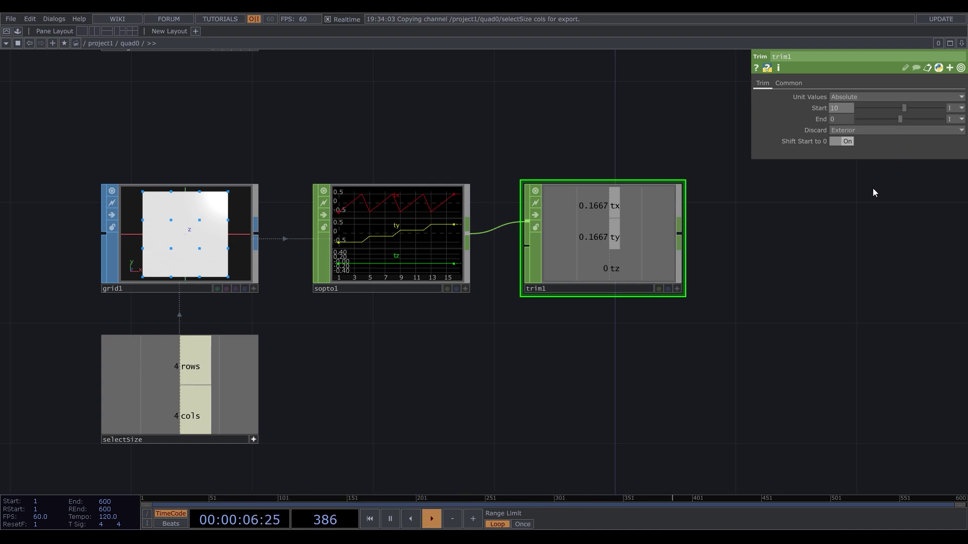
Step: Replace trim1's start value with the expression parent().digits
click(756, 107)
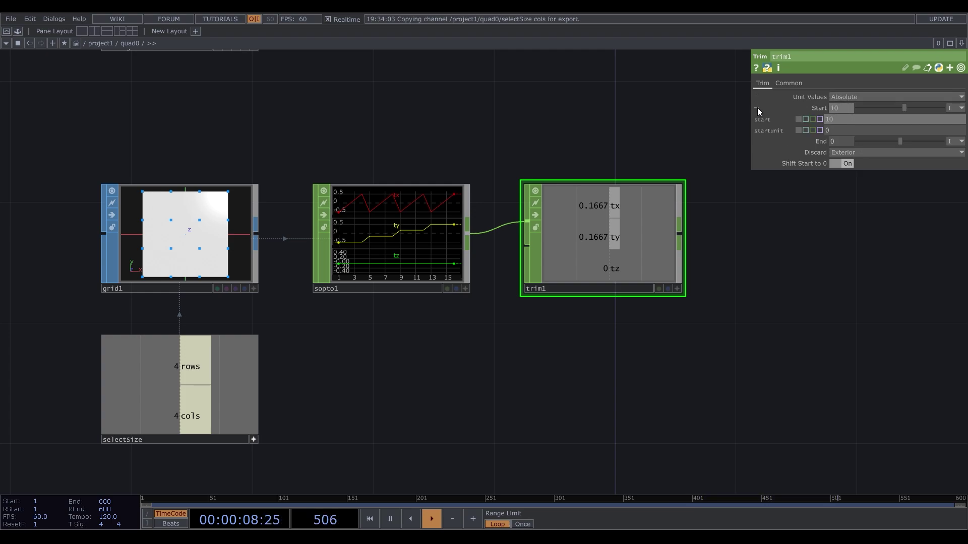
click(806, 119)
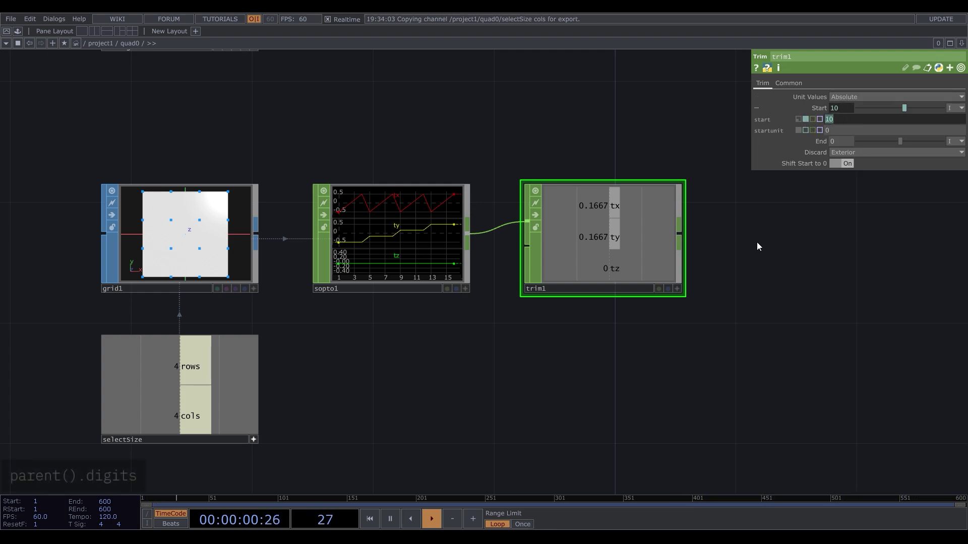
text(parent())
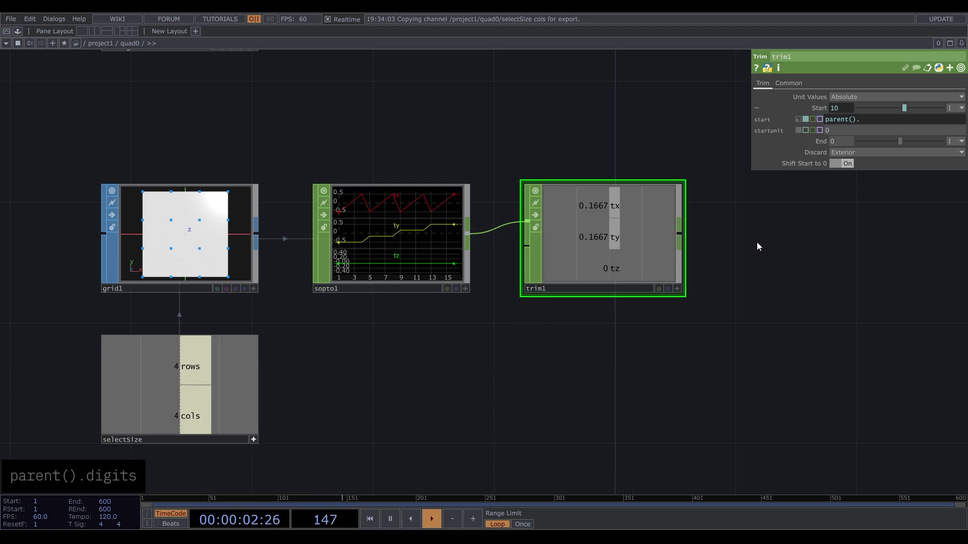
text(.digits)
key(Return)
Step: Examine the replicated item nodes in the parent network and return inside quad0
key(u)
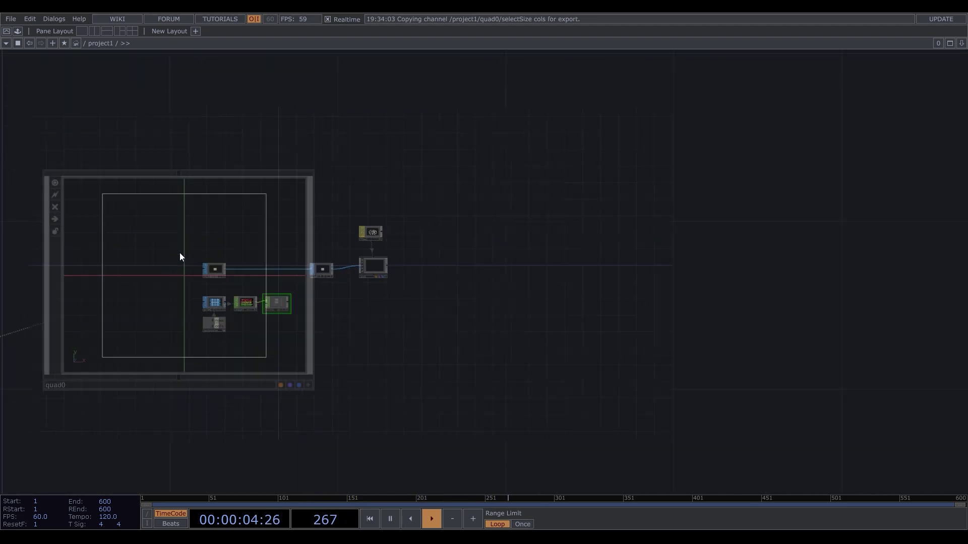
scroll(220, 479, up, 3)
drag(220, 479, 216, 394)
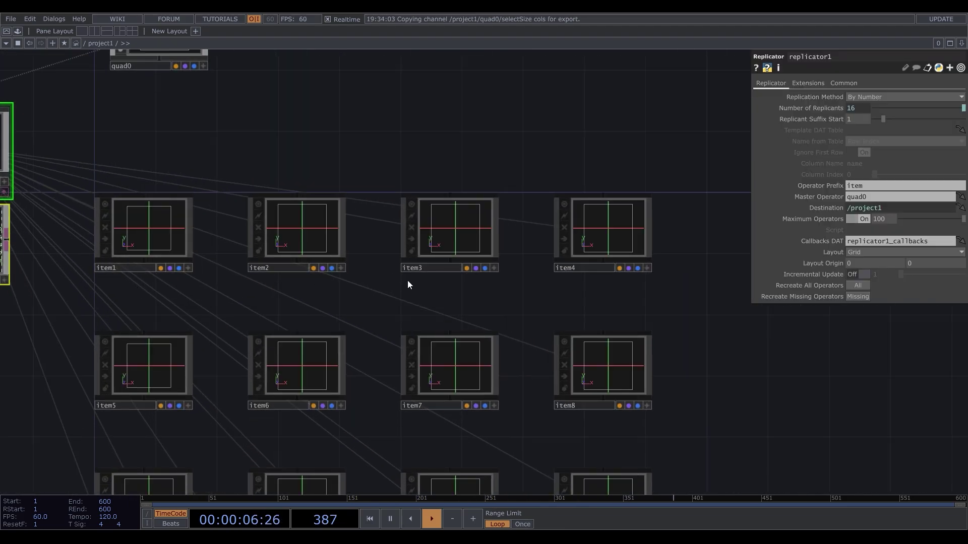
scroll(570, 311, down, 5)
key(i)
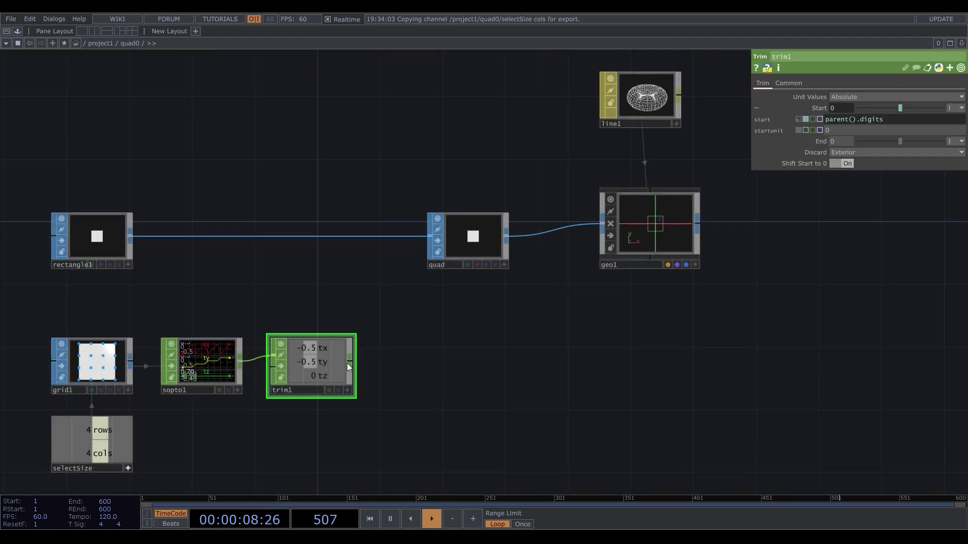
Step: Append a Null CHOP to trim1, place it below geo1 and rename it pos
right_click(352, 363)
click(358, 352)
click(637, 386)
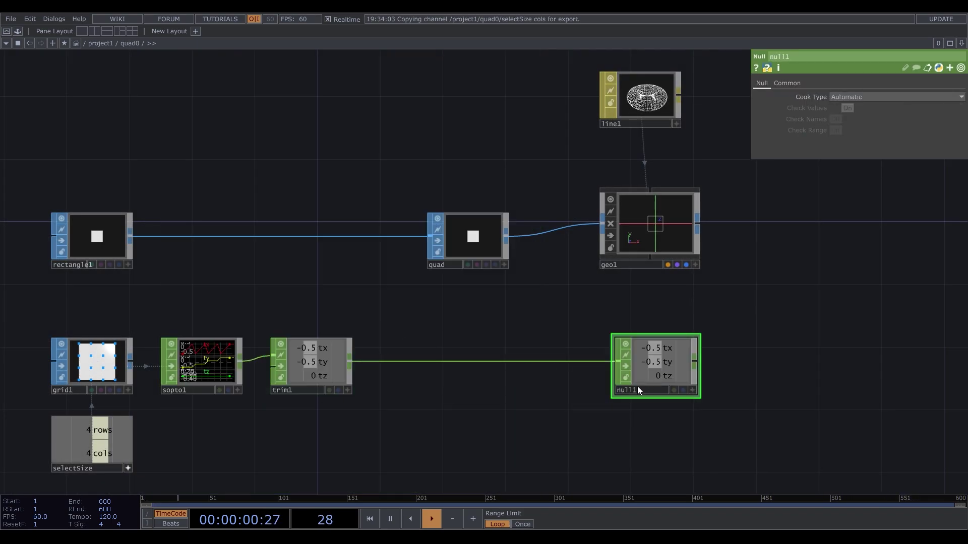
text(pos)
key(Return)
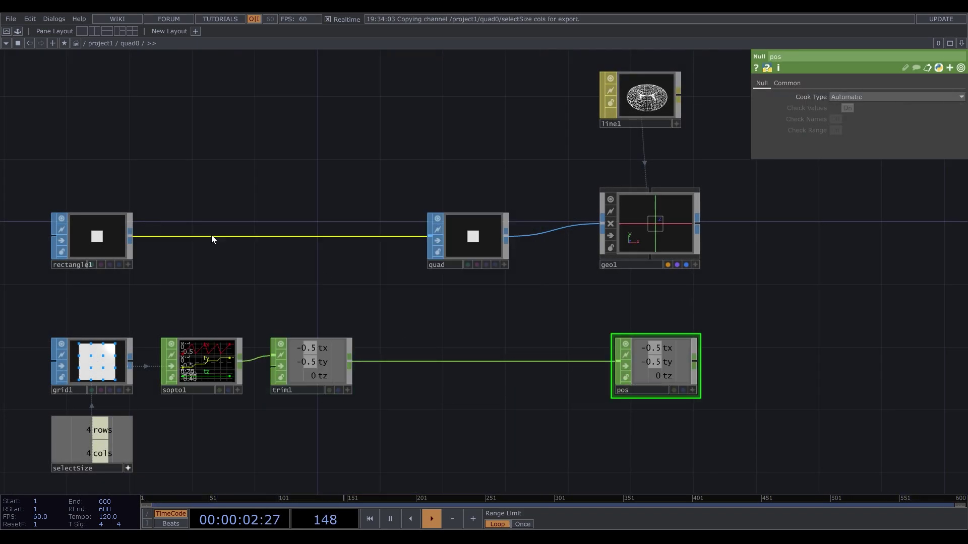
Step: Insert a Transform SOP between rectangle1 and quad
right_click(131, 235)
click(132, 235)
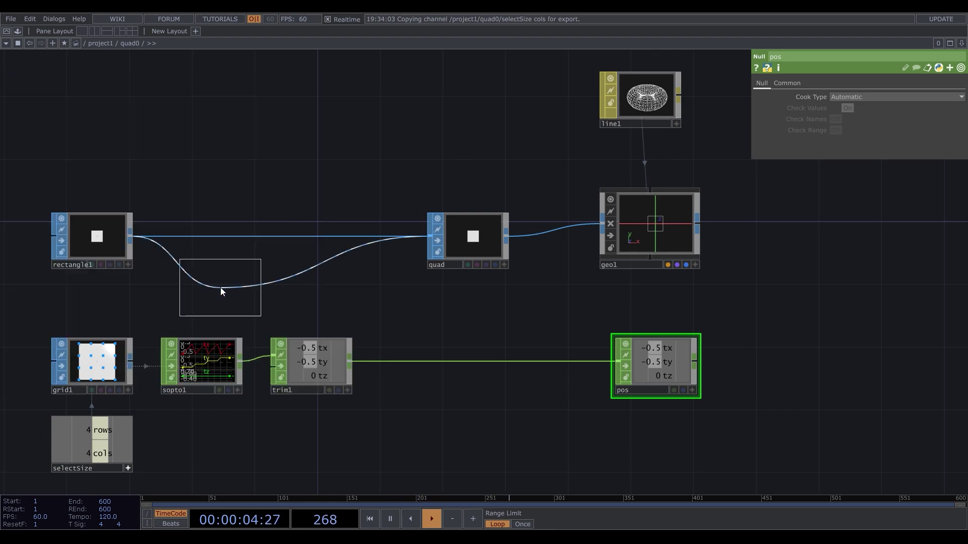
click(207, 238)
Step: Reference pos's tx and ty channels in transform1's X and Y Translate parameters
click(693, 390)
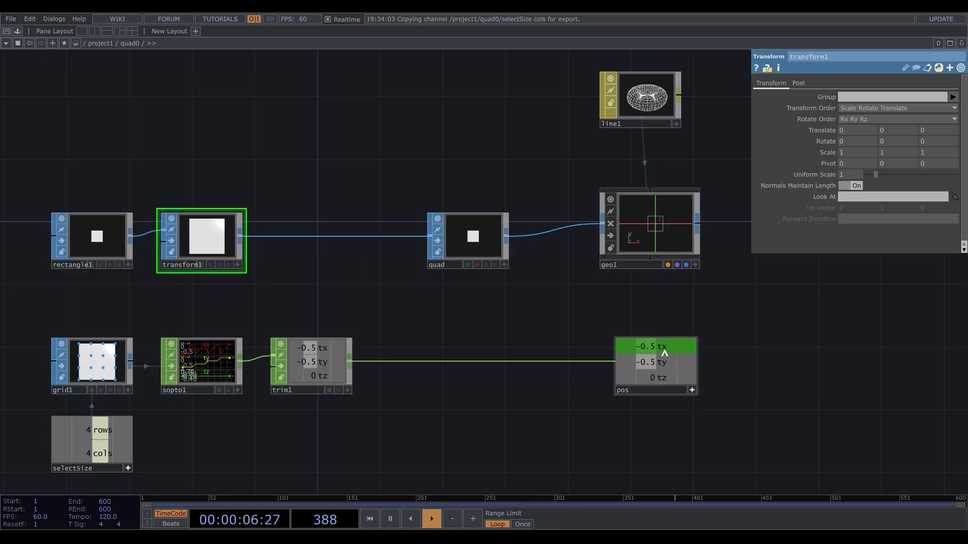
drag(817, 225, 860, 130)
drag(665, 363, 905, 129)
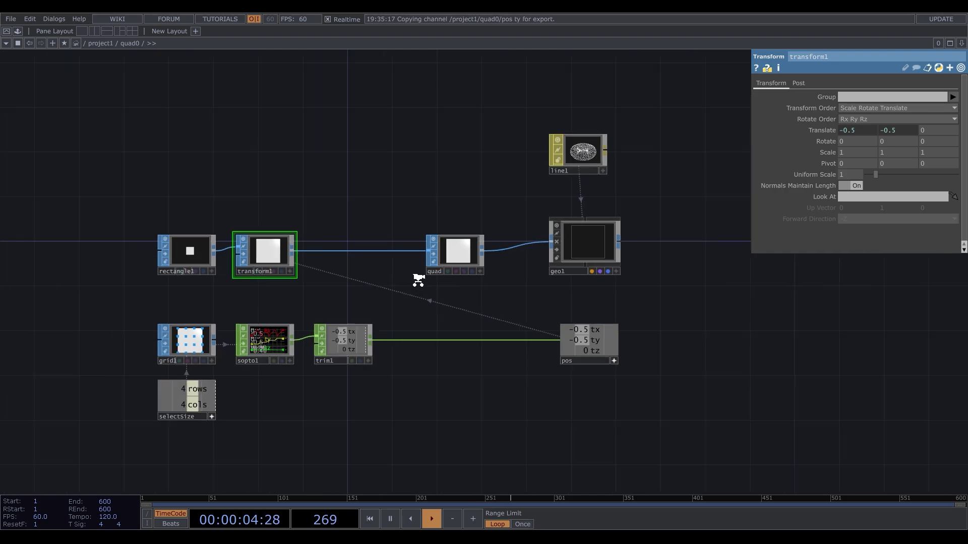
Step: Return to the parent network and recreate all of replicator1's replicants
scroll(415, 250, down, 6)
scroll(248, 238, down, 5)
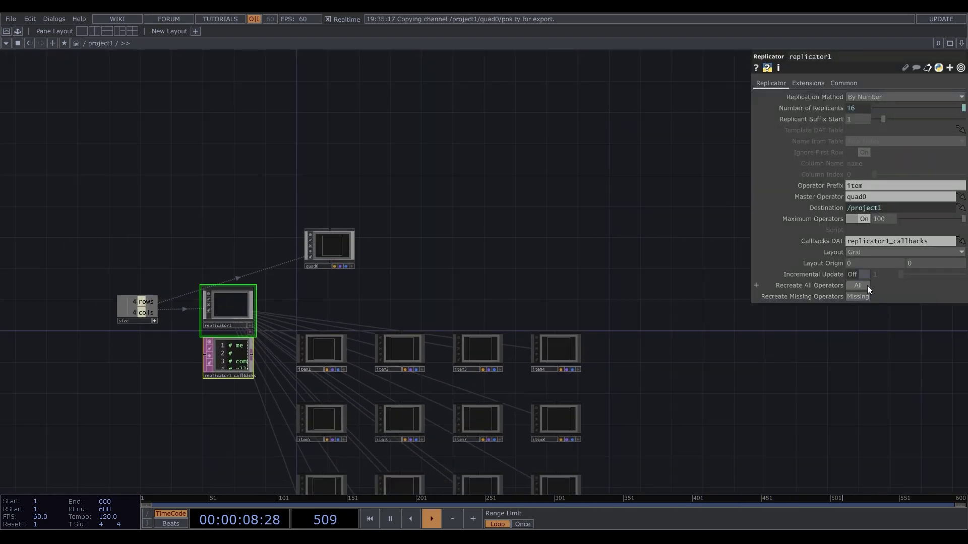
click(867, 286)
scroll(698, 255, down, 3)
Step: Add a Keyboard In CHOP below size and reference its k1 channel in replicator1's Recreate All Operators parameter
scroll(293, 271, up, 5)
key(Tab)
click(178, 114)
text(key)
click(267, 259)
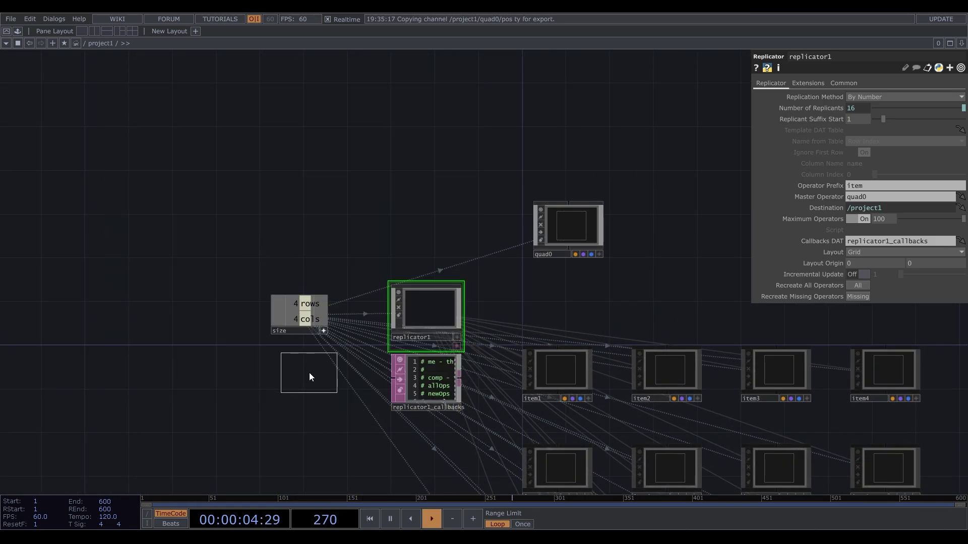
click(299, 374)
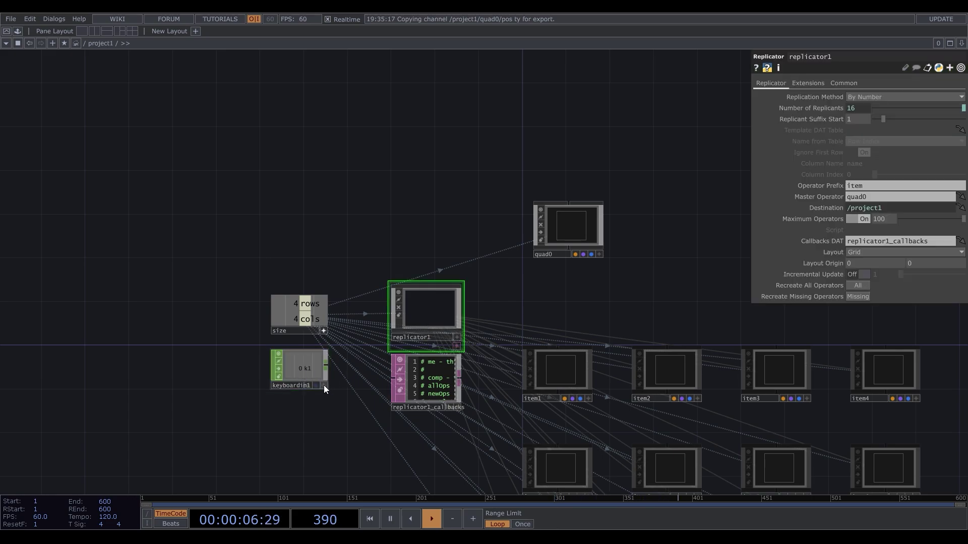
drag(324, 385, 592, 344)
drag(855, 287, 866, 282)
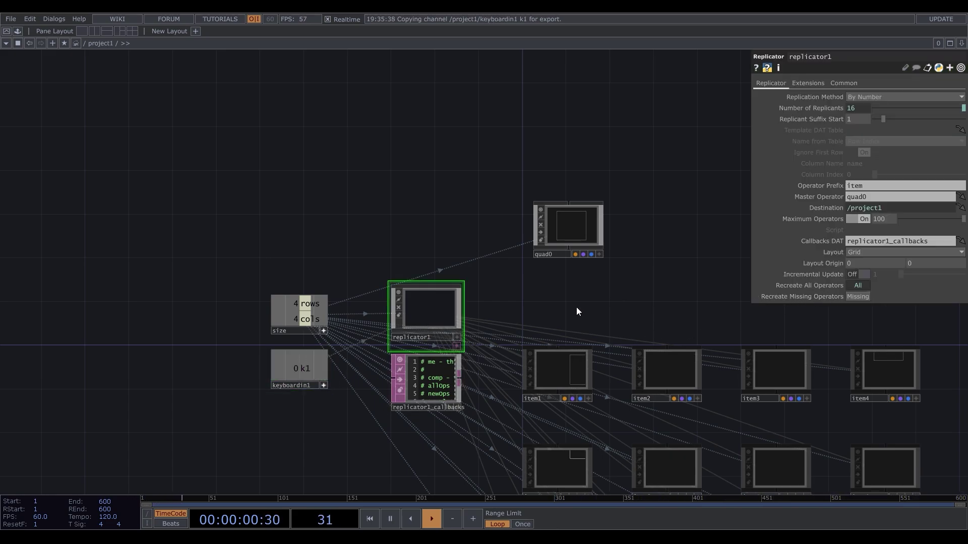
Step: Add a Render TOP in the empty network area beside the replicated item nodes
scroll(483, 306, down, 5)
scroll(487, 310, up, 4)
key(Tab)
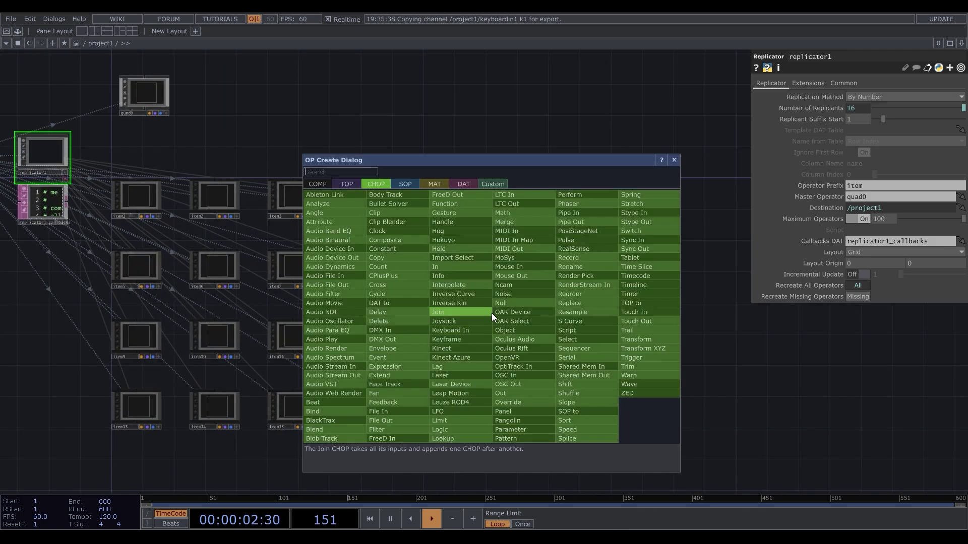
click(347, 185)
click(506, 286)
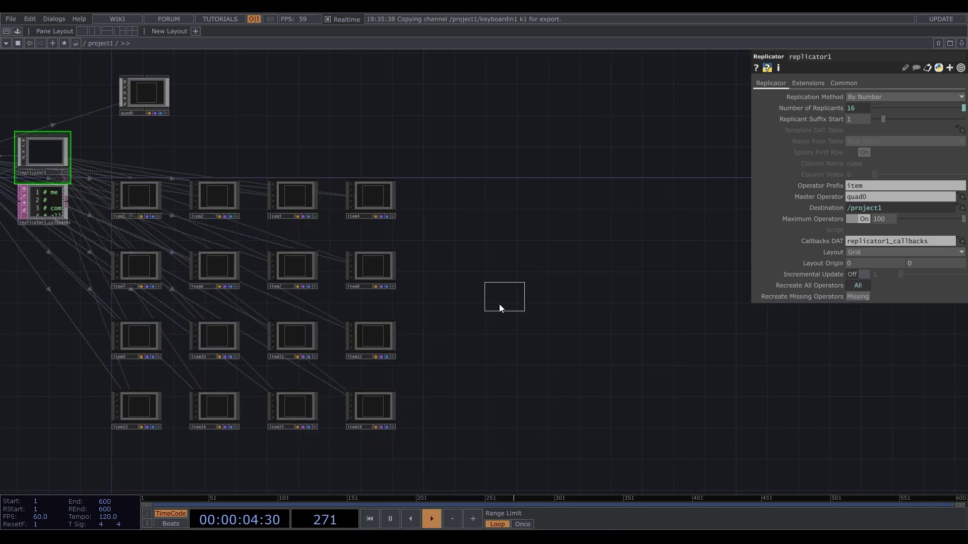
click(475, 310)
Step: Add a Camera COMP above render1 and inspect the rendered grid of squares
scroll(504, 313, up, 5)
key(Tab)
click(245, 73)
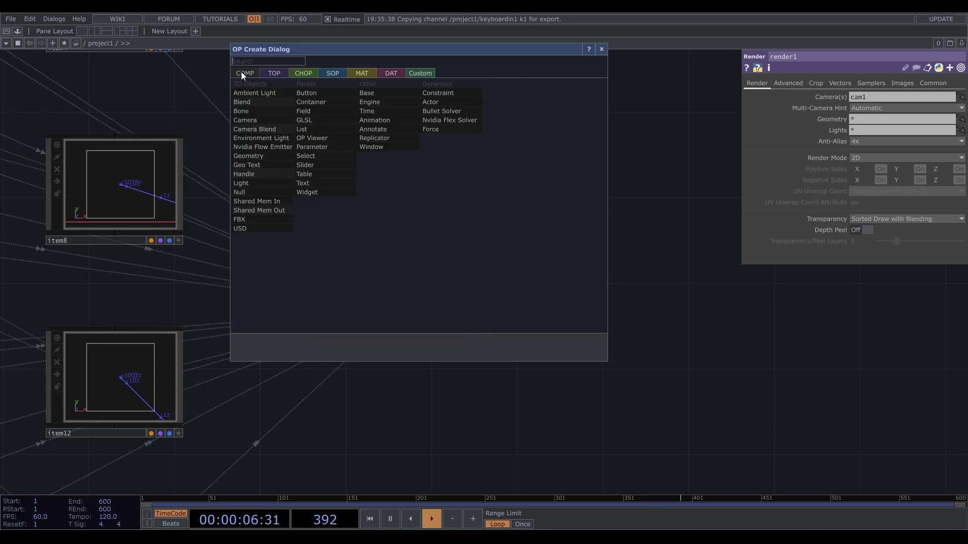
text(cam)
click(246, 118)
click(413, 156)
scroll(403, 298, up, 5)
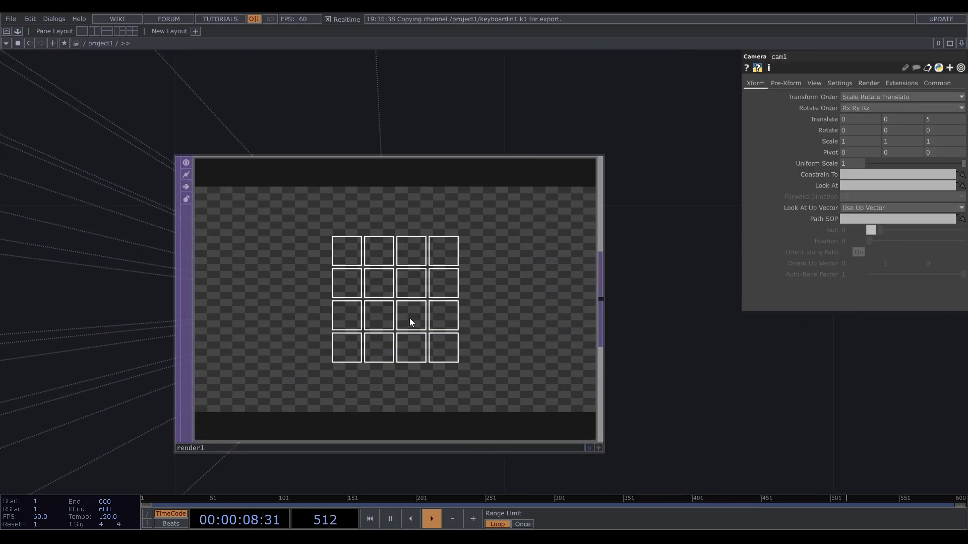
scroll(407, 320, down, 5)
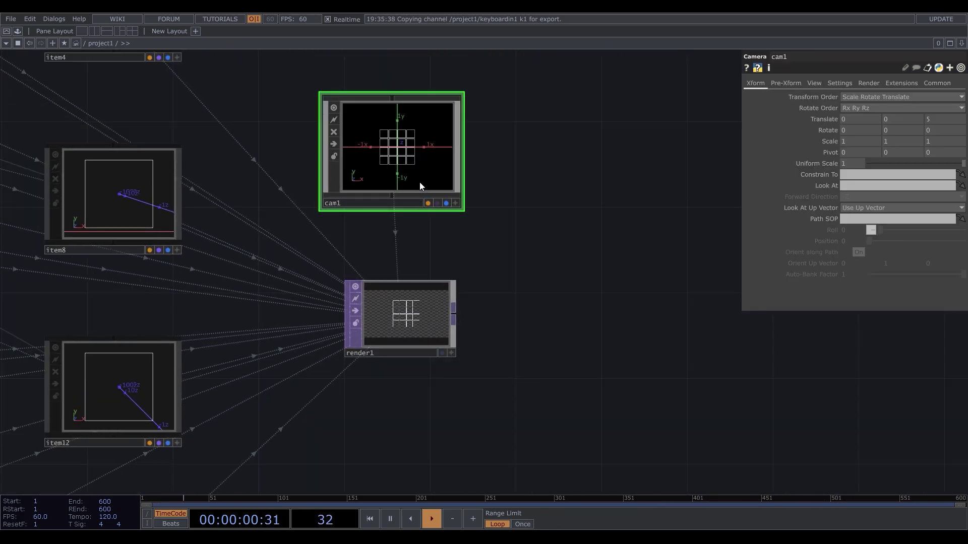
Step: Set cam1's projection to Orthographic
click(814, 83)
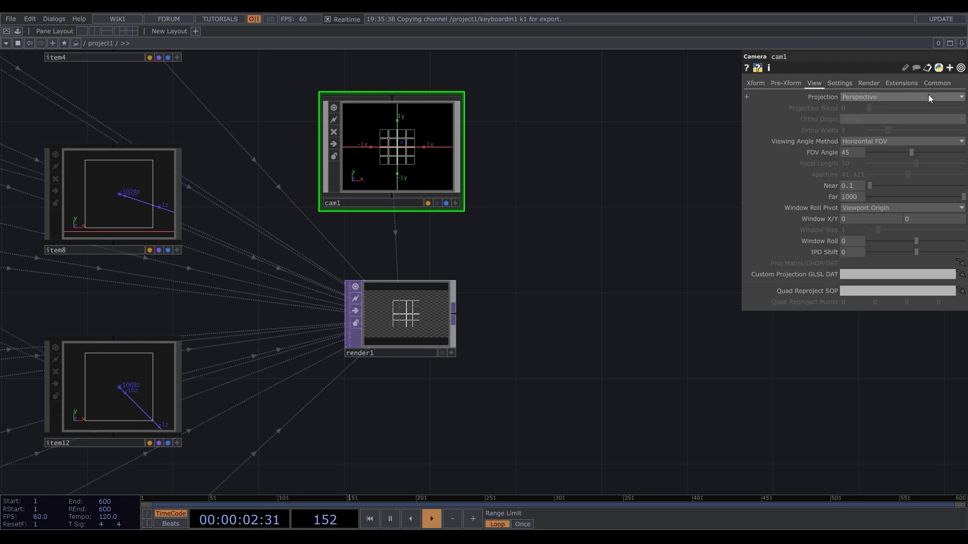
click(884, 98)
click(884, 118)
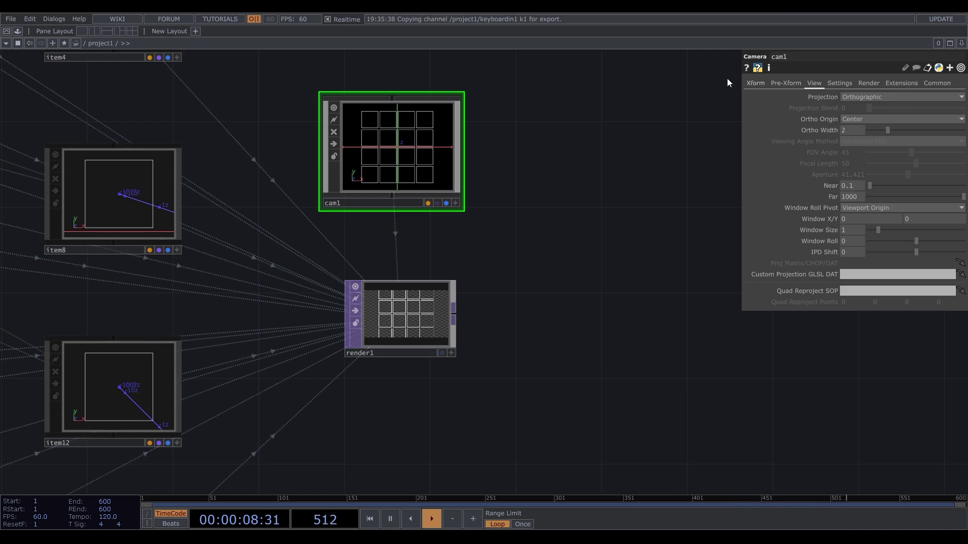
Step: Set render1's resolution to 720 by 1280
click(401, 315)
click(933, 84)
text(720)
key(Tab)
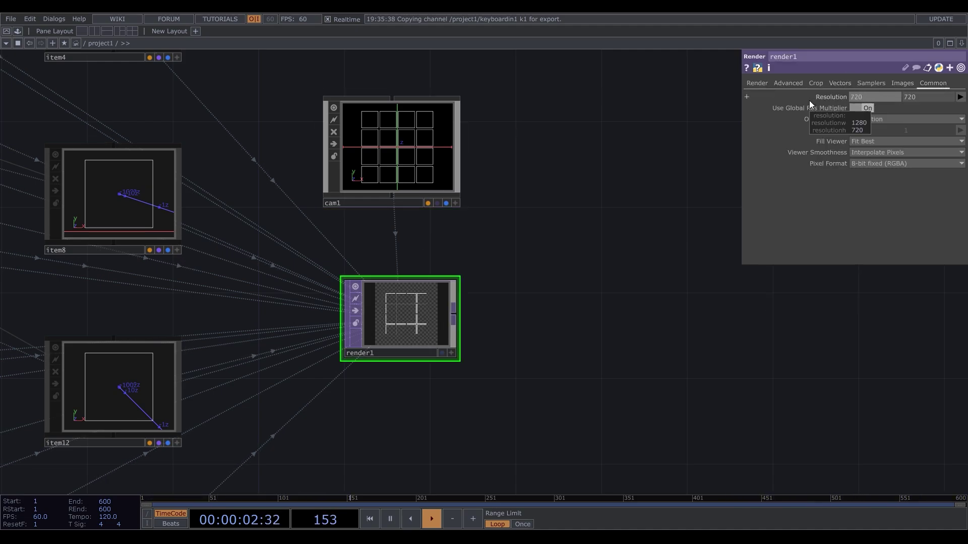
text(1280)
key(Return)
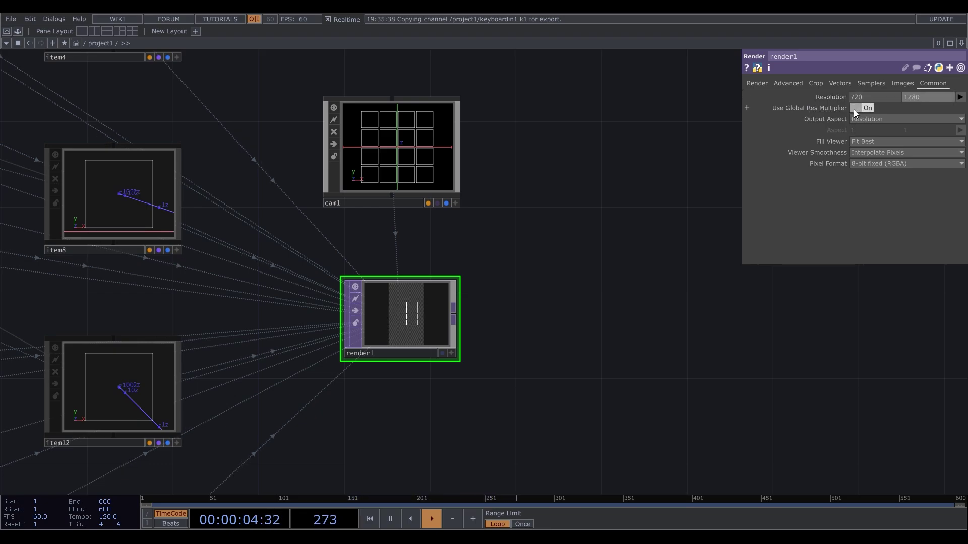
Step: Append an RGB Key TOP to render1
key(Tab)
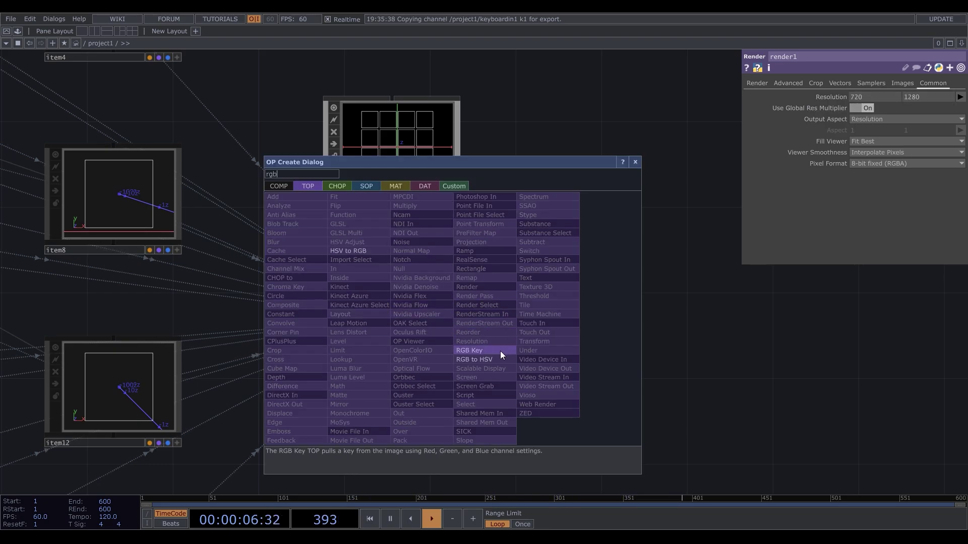
click(500, 351)
click(567, 318)
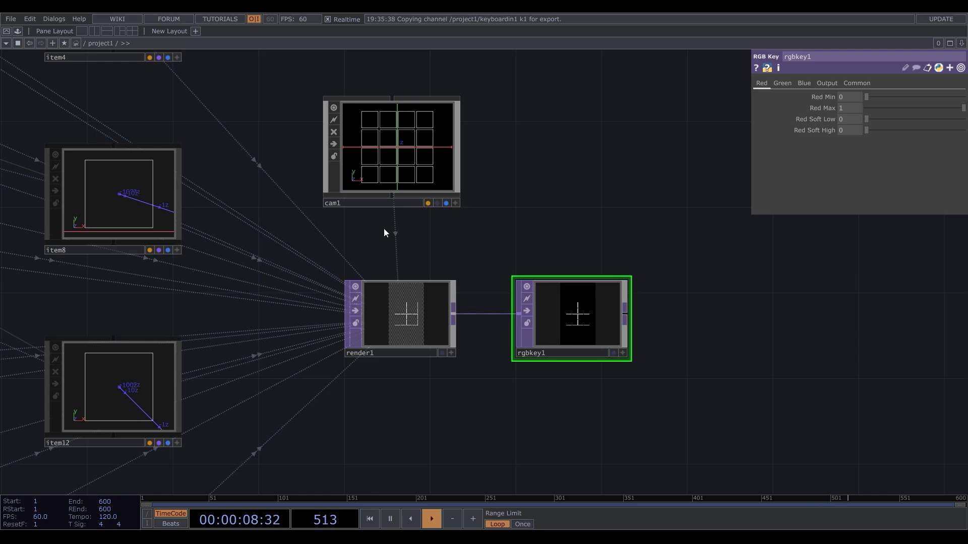
Step: Split the workspace into two side-by-side panes, enable rgbkey1's display and turn off Backdrop TOPs in the first pane
click(93, 30)
scroll(132, 271, down, 4)
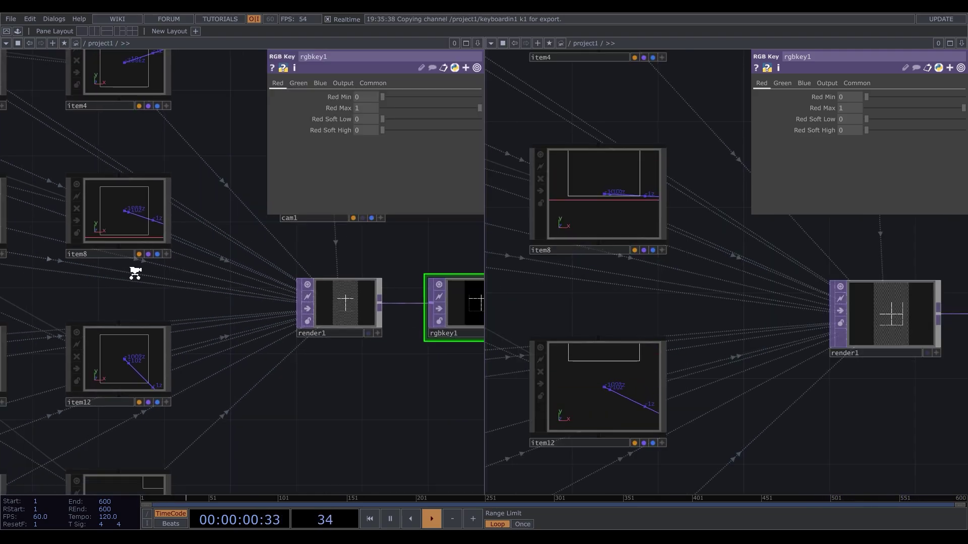
scroll(433, 325, up, 4)
click(331, 301)
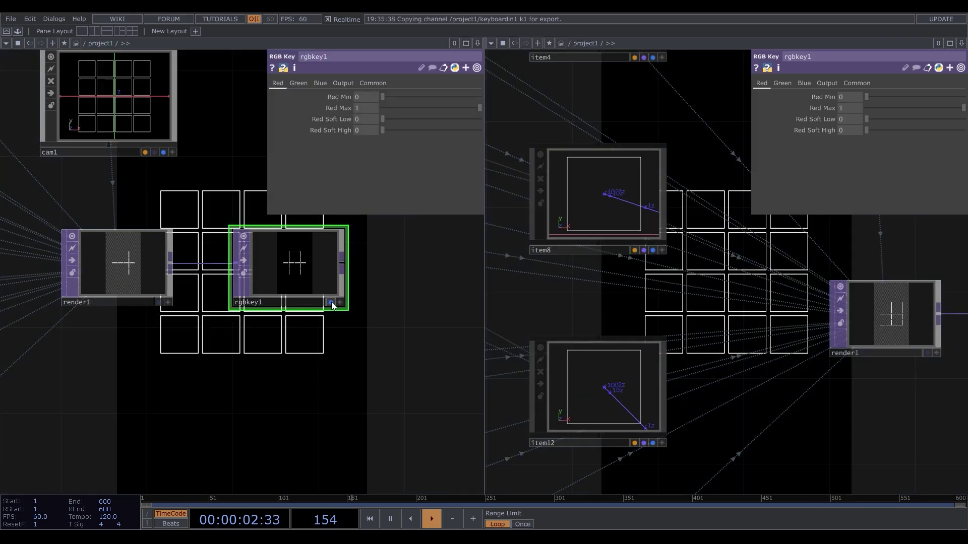
right_click(204, 309)
mouse_move(262, 356)
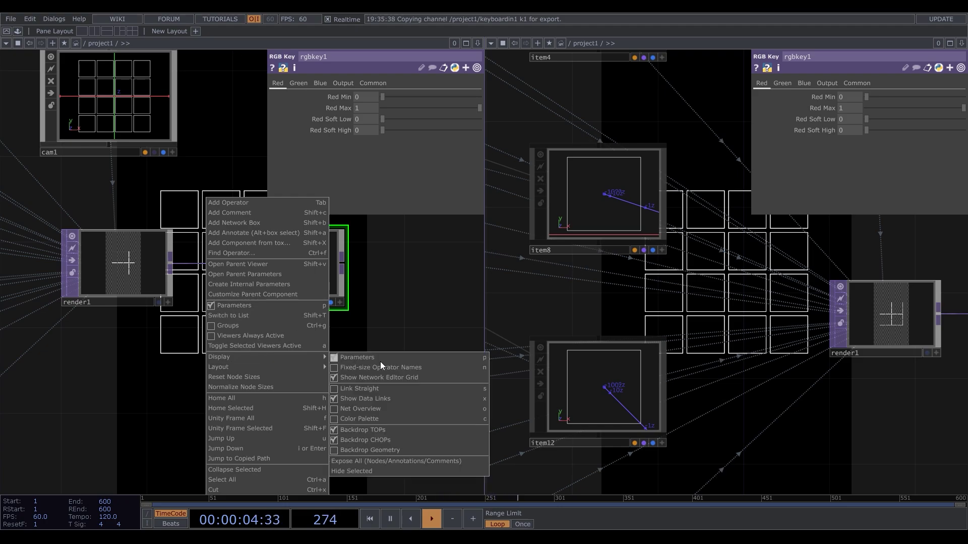
click(359, 430)
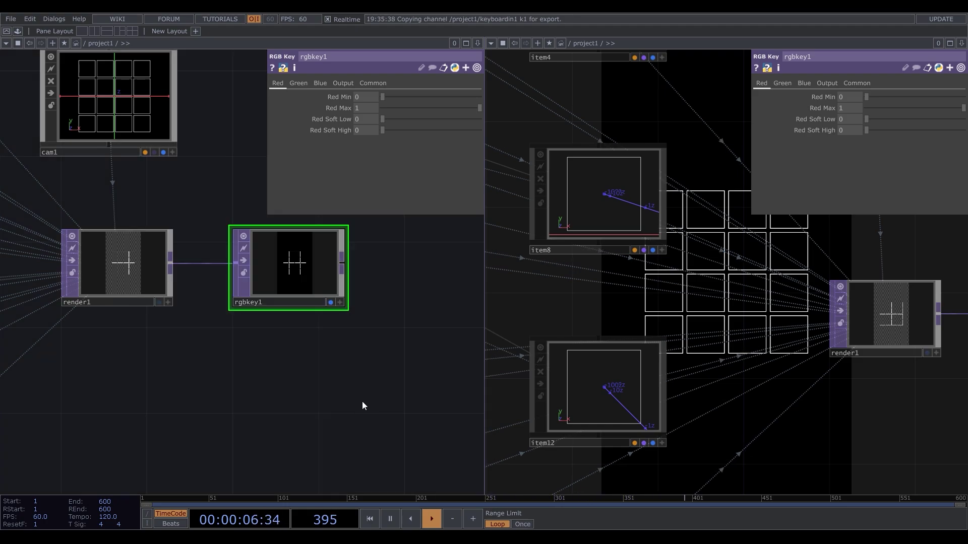
Step: Change the second pane to a TOP Viewer and widen the network editor pane beside it
click(490, 44)
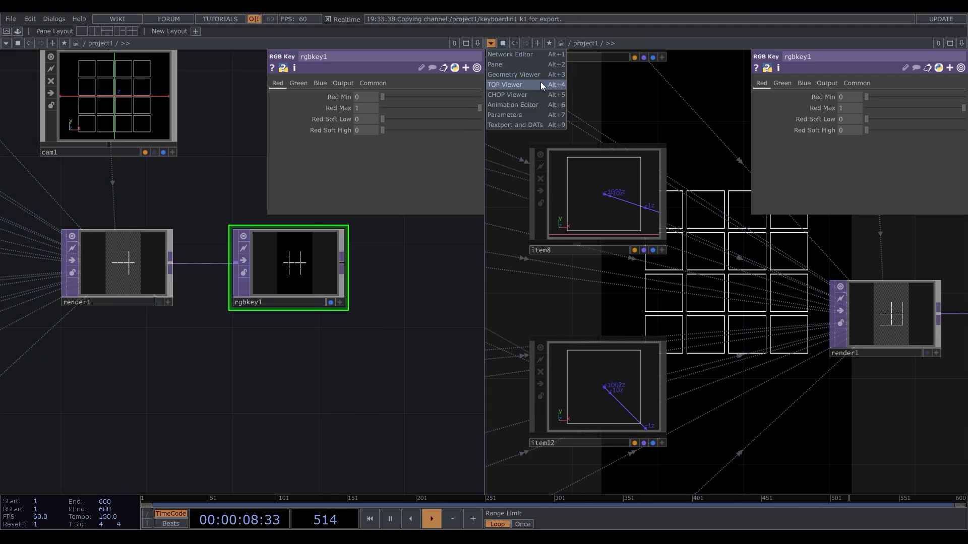
click(540, 82)
mouse_move(715, 259)
mouse_down()
mouse_move(705, 263)
mouse_move(716, 261)
mouse_up()
scroll(269, 271, up, 3)
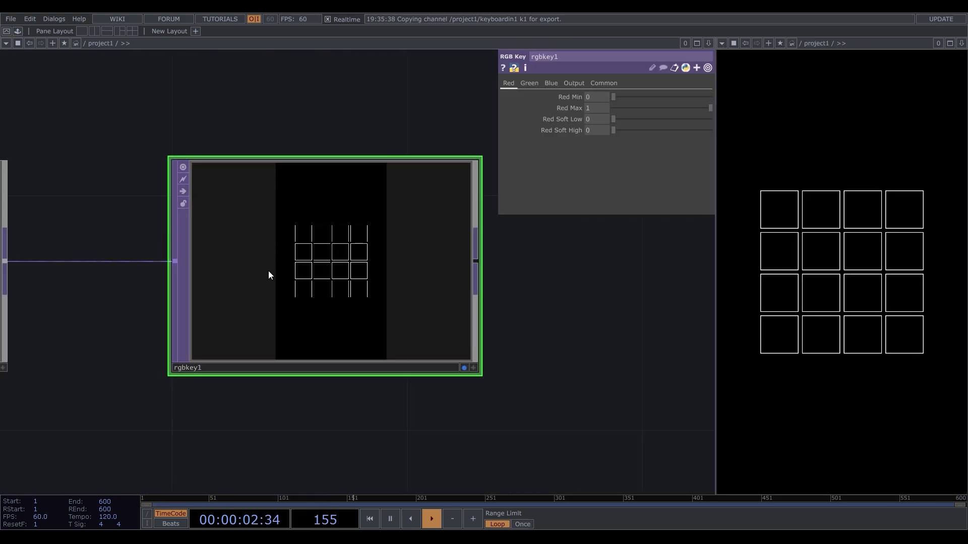
scroll(268, 271, up, 2)
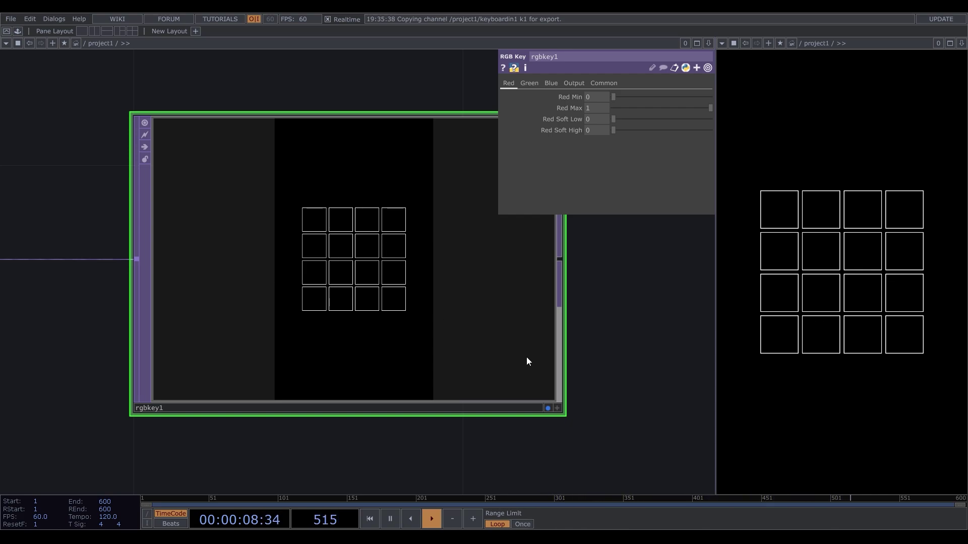
Step: Go inside quad0 and insert a Noise SOP between transform1 and quad
middle_drag(570, 378, 128, 177)
middle_drag(98, 96, 264, 268)
scroll(265, 272, up, 2)
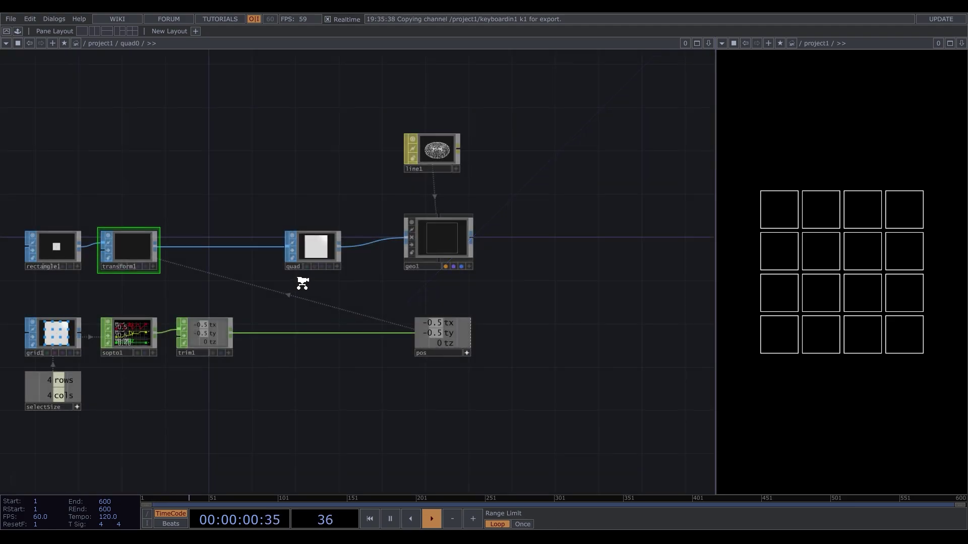
scroll(67, 210, up, 1)
key(Tab)
text(noise)
click(191, 184)
click(265, 266)
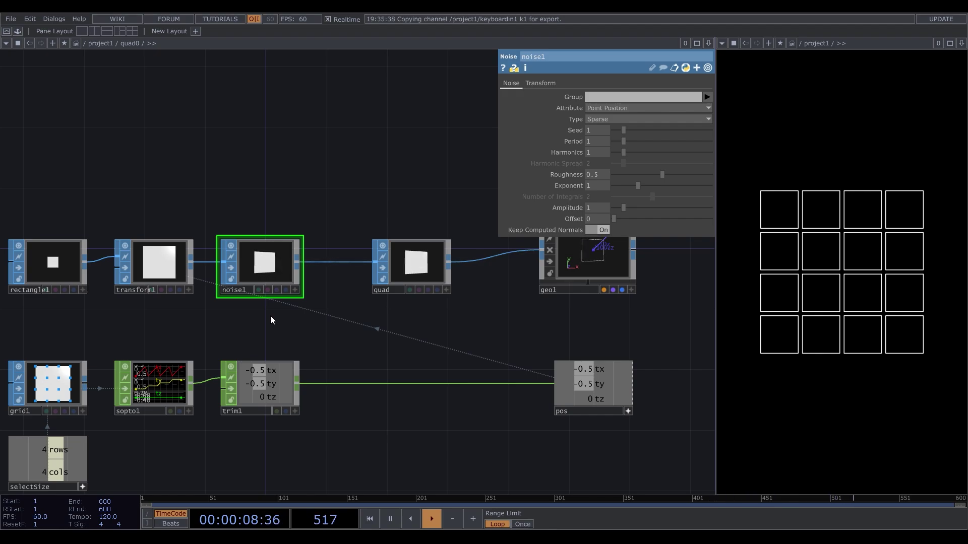
Step: Move quad, geo1, line1 and pos together farther from noise1 to make room in the chain
scroll(271, 315, down, 3)
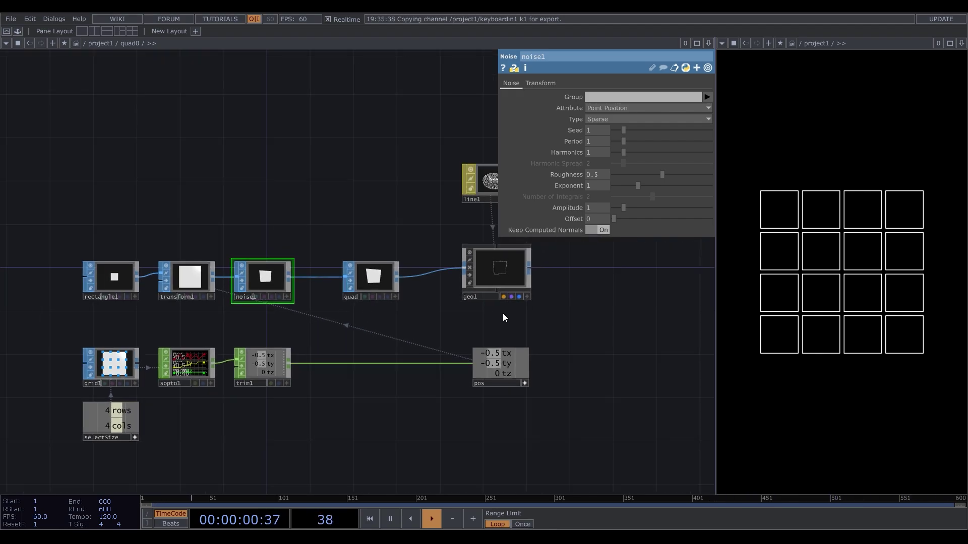
right_drag(594, 413, 371, 179)
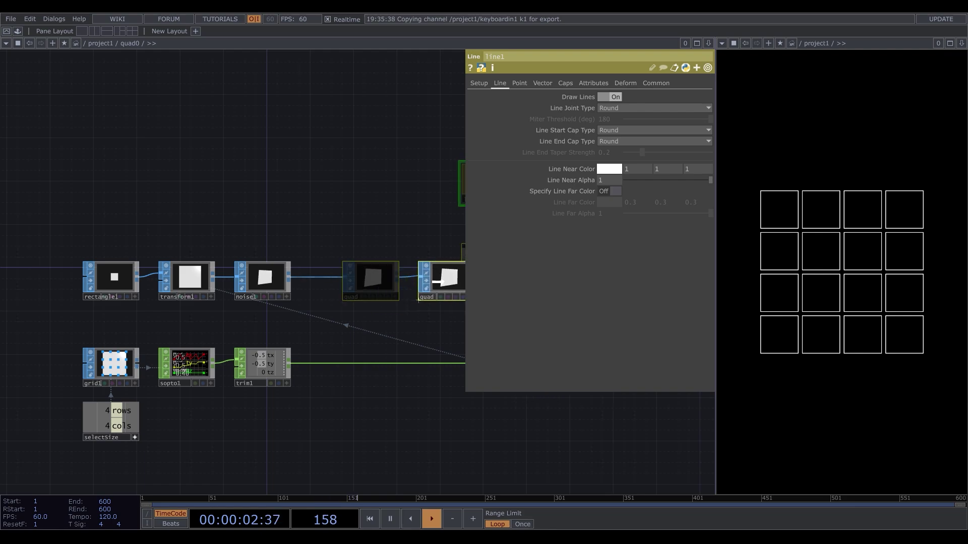
drag(369, 281, 455, 282)
Step: Duplicate noise1 and insert the copy between noise1 and quad
click(258, 279)
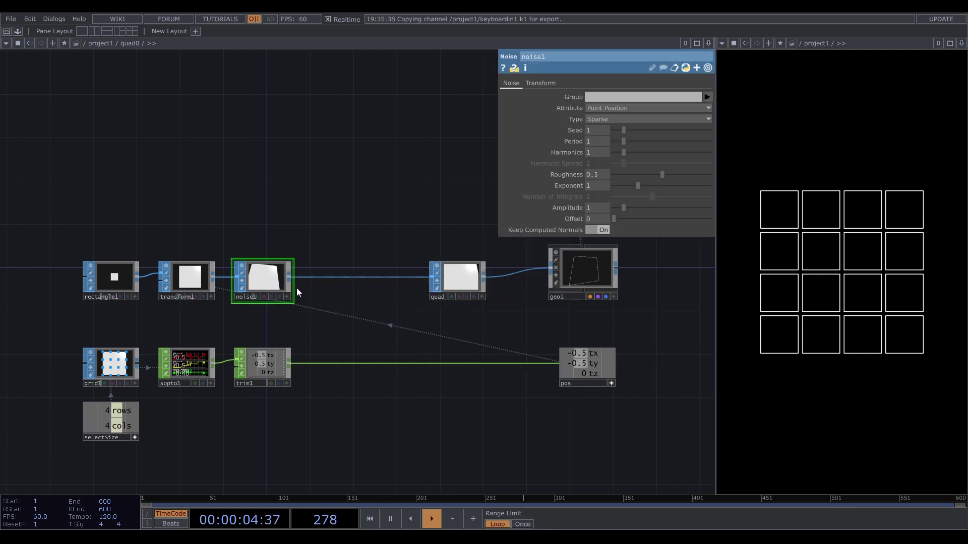
key(ctrl+c)
key(ctrl+v)
drag(277, 326, 375, 293)
drag(289, 275, 334, 280)
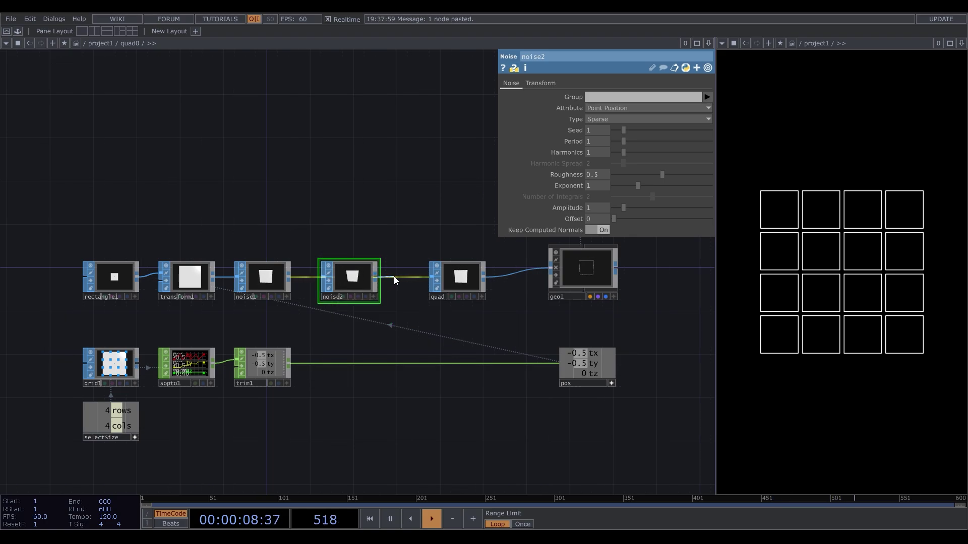
Step: Set noise1's Attribute to Point Normals and its Type to Random
click(269, 280)
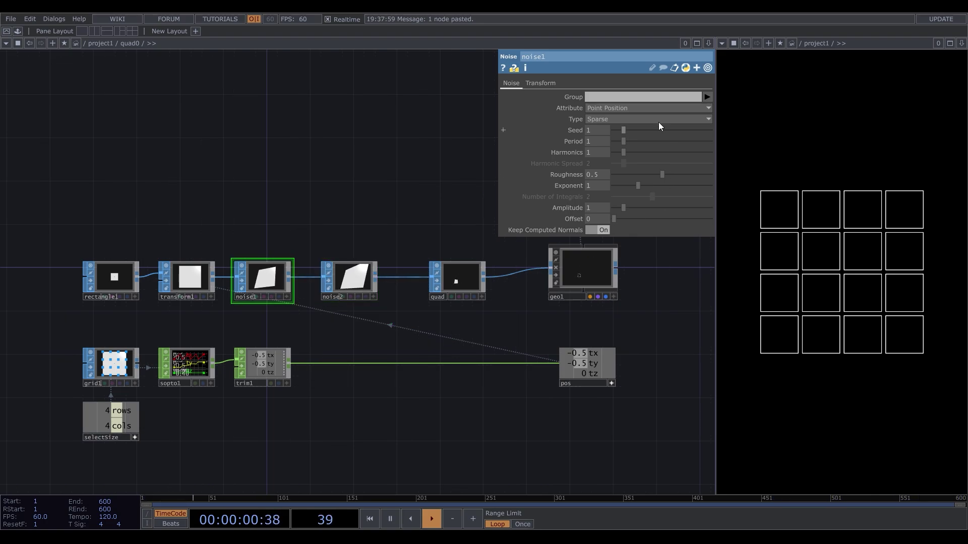
click(647, 106)
click(636, 127)
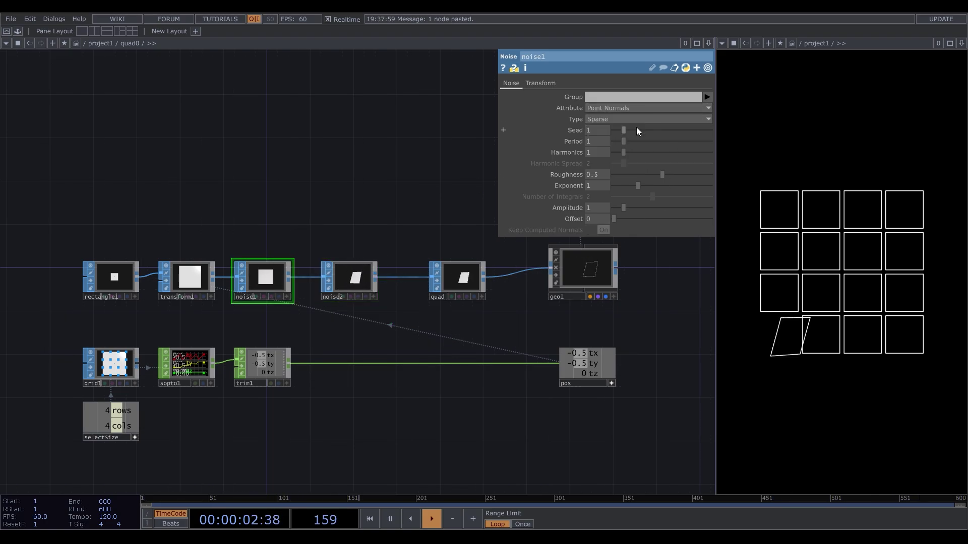
click(636, 119)
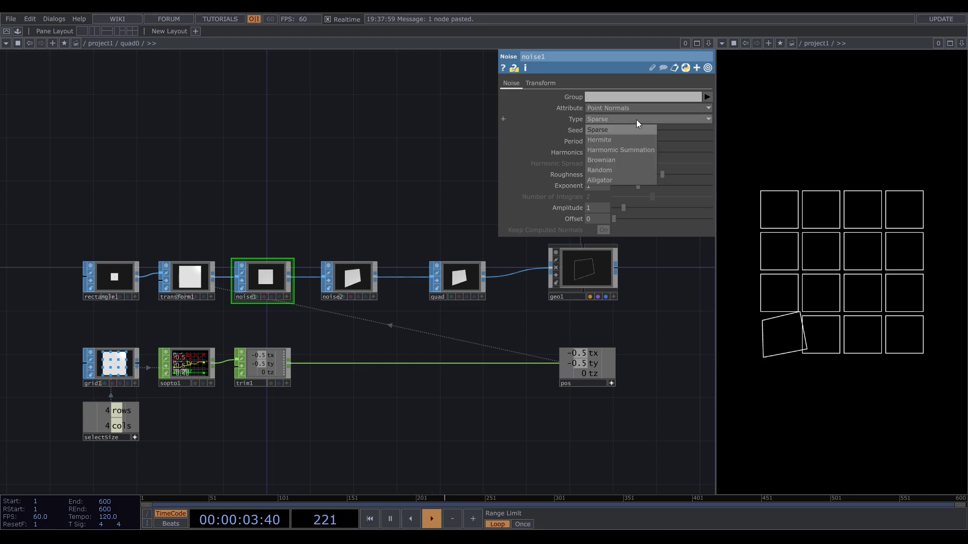
click(605, 170)
Step: Rename noise1 to noiseNormals
scroll(237, 301, up, 3)
scroll(238, 303, up, 3)
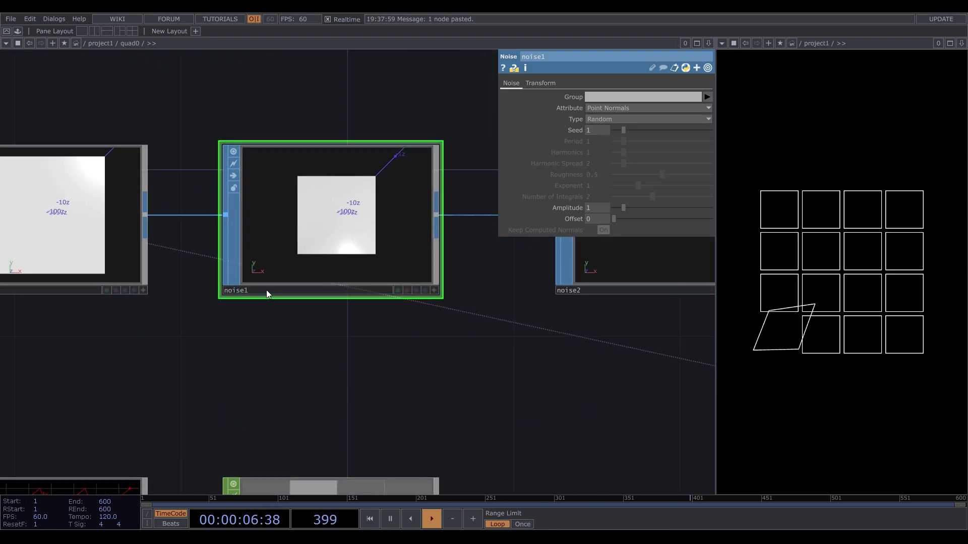
click(266, 290)
key(BackSpace)
text(Norm)
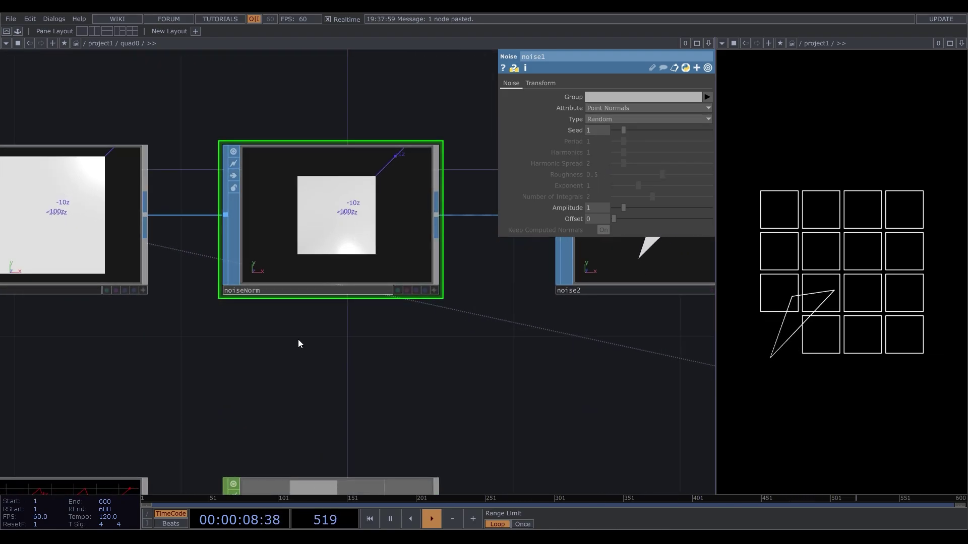
text(als)
key(Return)
Step: Rename noise2 to noiseMain
scroll(274, 338, down, 3)
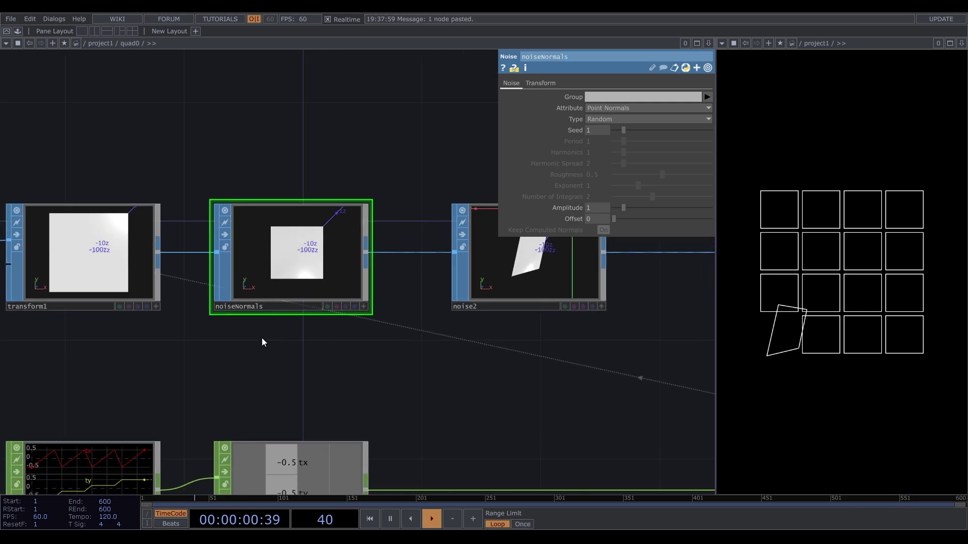
click(480, 305)
key(BackSpace)
text(Main)
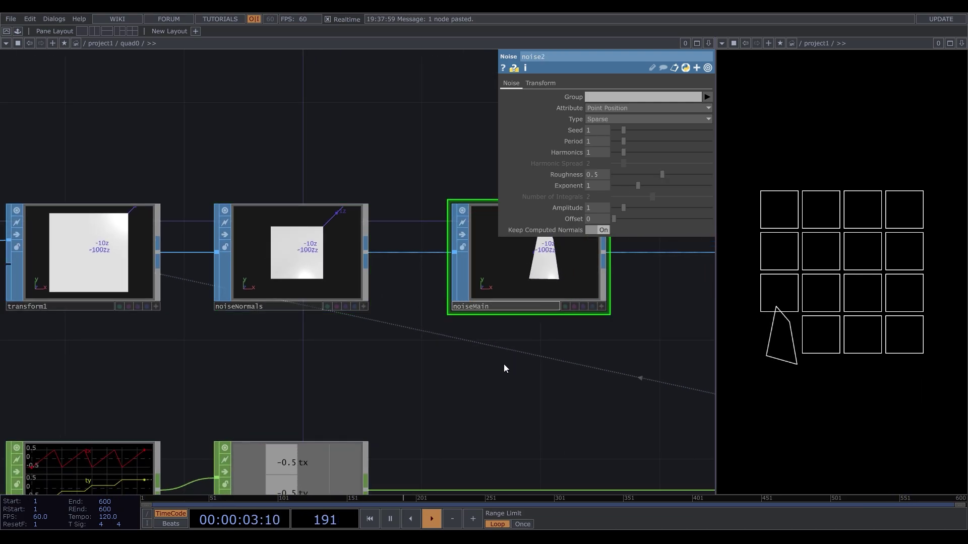
key(Return)
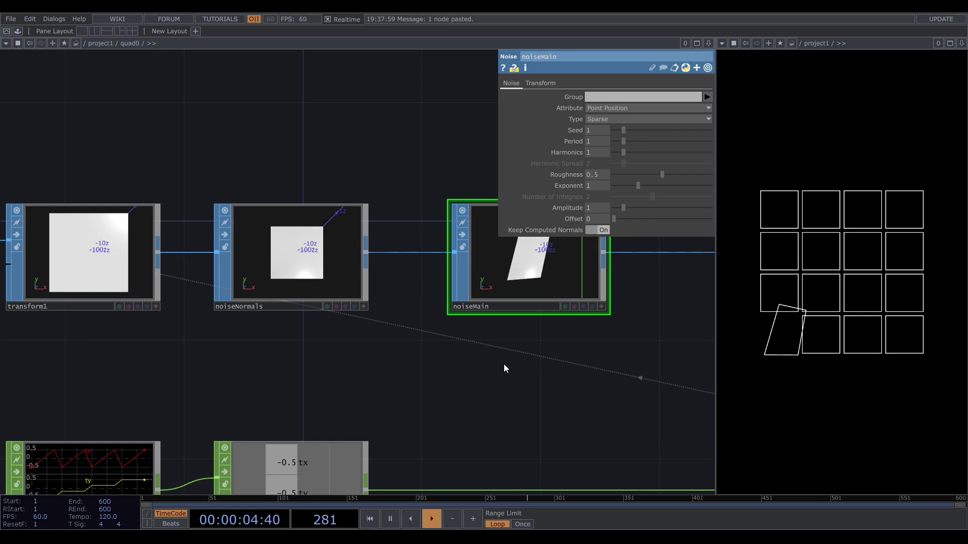
Step: Drive noiseMain's Seed with the expression parent().digits and update the replicator
scroll(166, 382, down, 2)
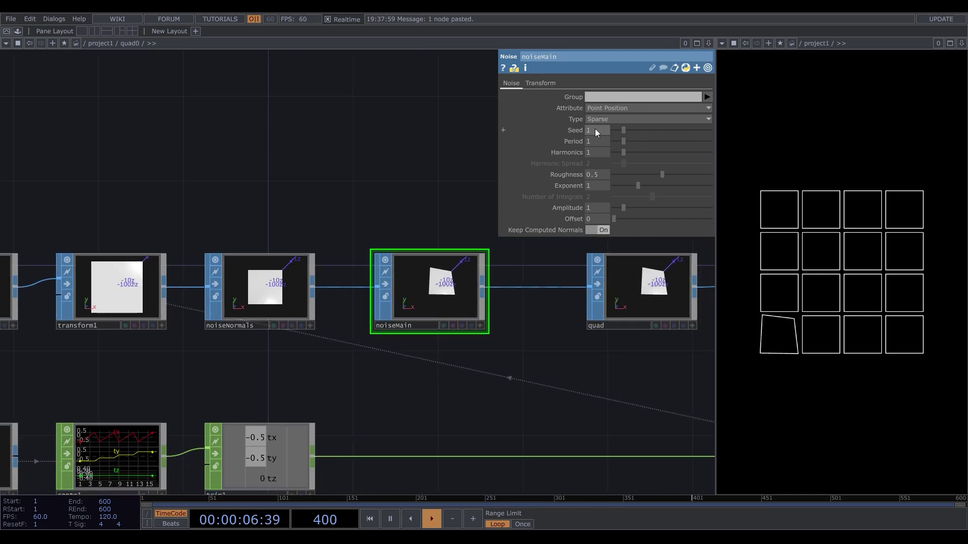
click(502, 130)
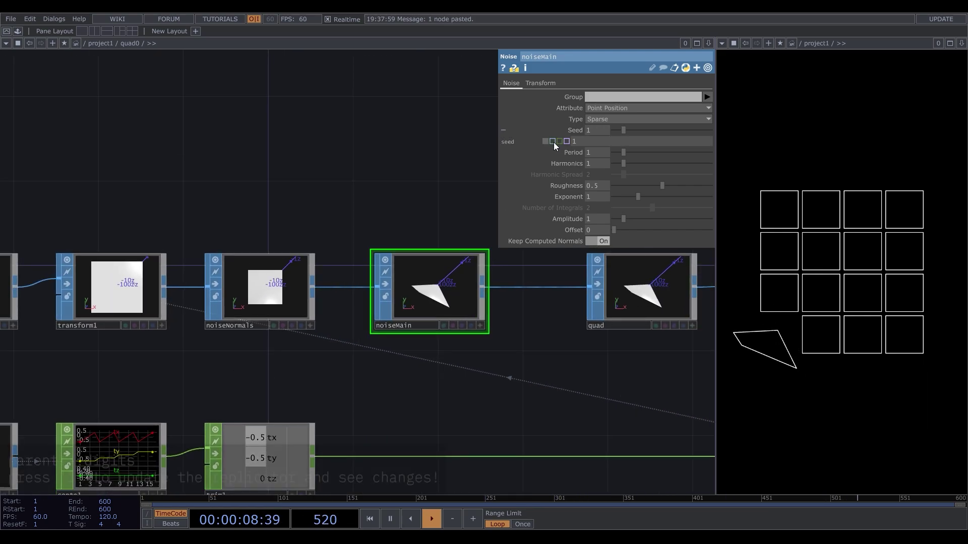
text(parent().digits)
key(Return)
key(1)
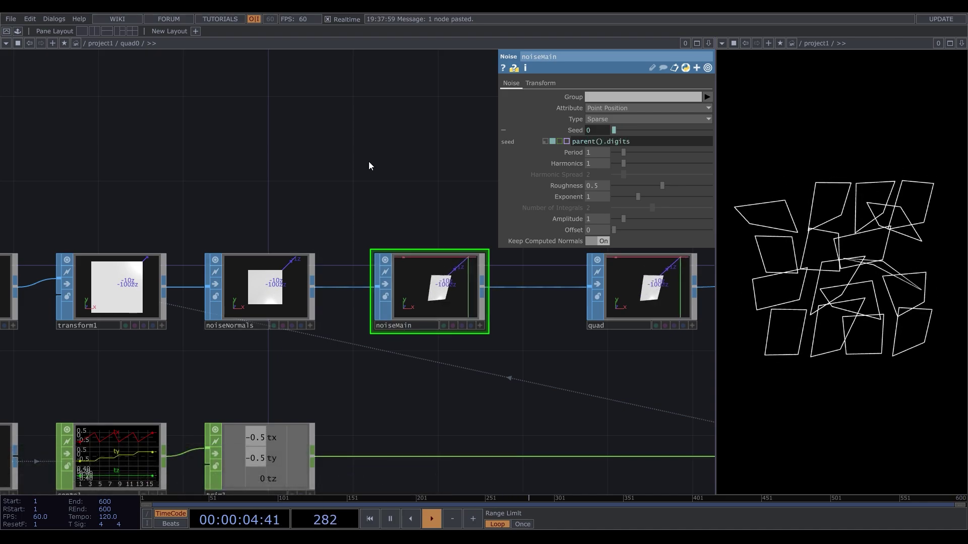
Step: Turn on point number display in grid1's viewer
scroll(368, 162, down, 3)
scroll(101, 331, up, 6)
scroll(359, 278, up, 2)
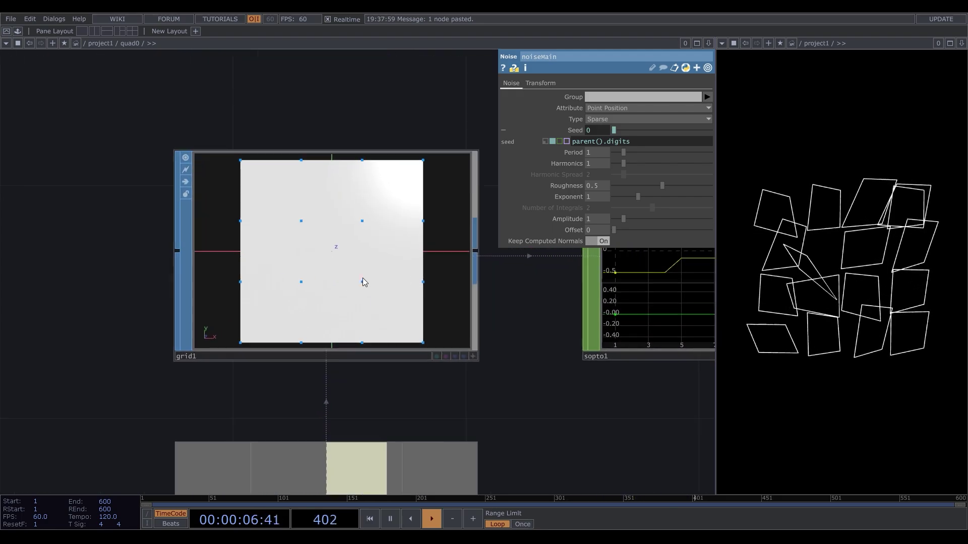
right_click(346, 274)
click(406, 306)
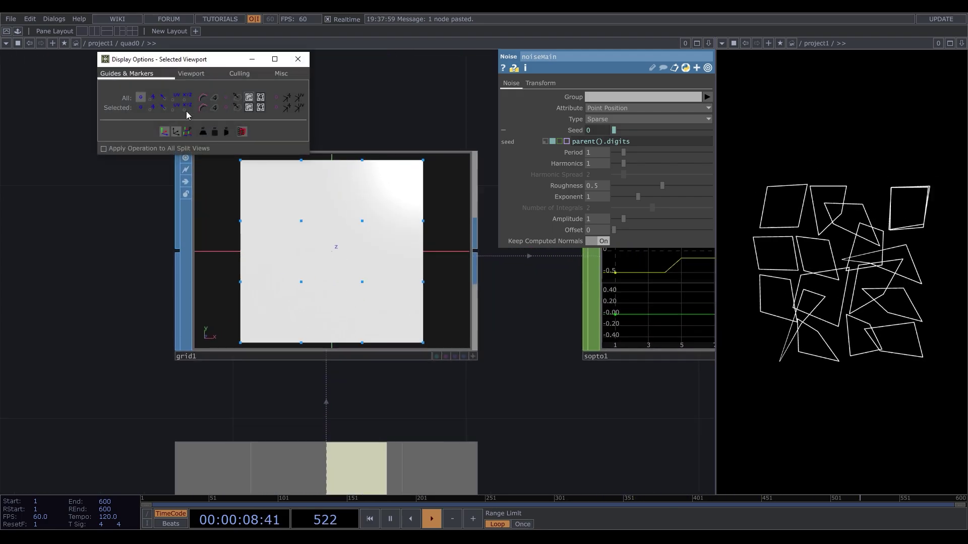
click(297, 59)
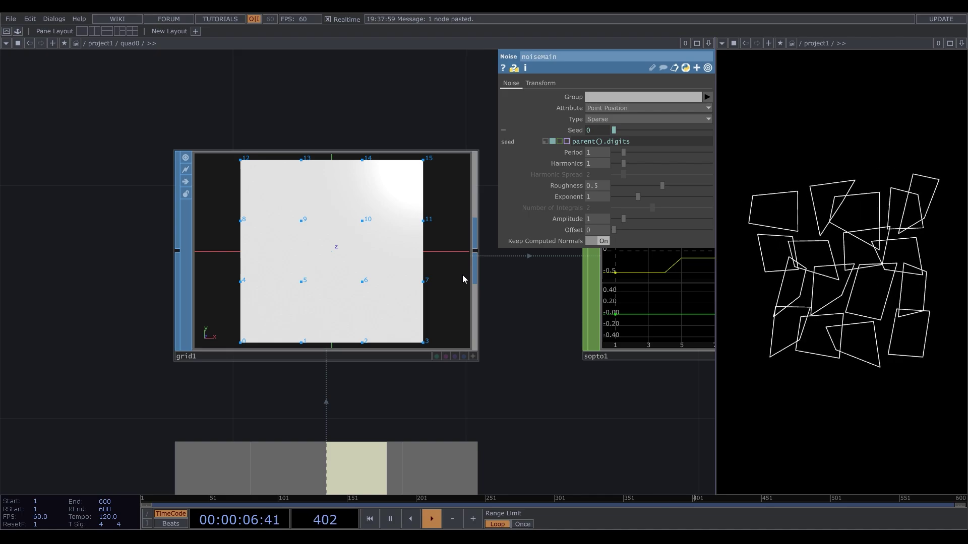
Step: Drive noiseMain's Amplitude with the expression parent().digits // 4 and update the replicator
scroll(119, 403, down, 5)
scroll(119, 403, down, 3)
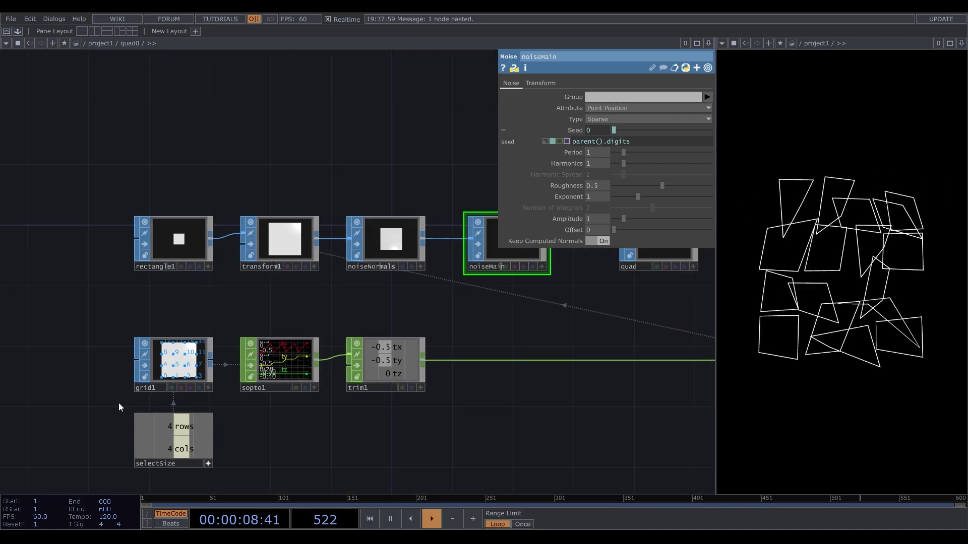
scroll(417, 316, up, 5)
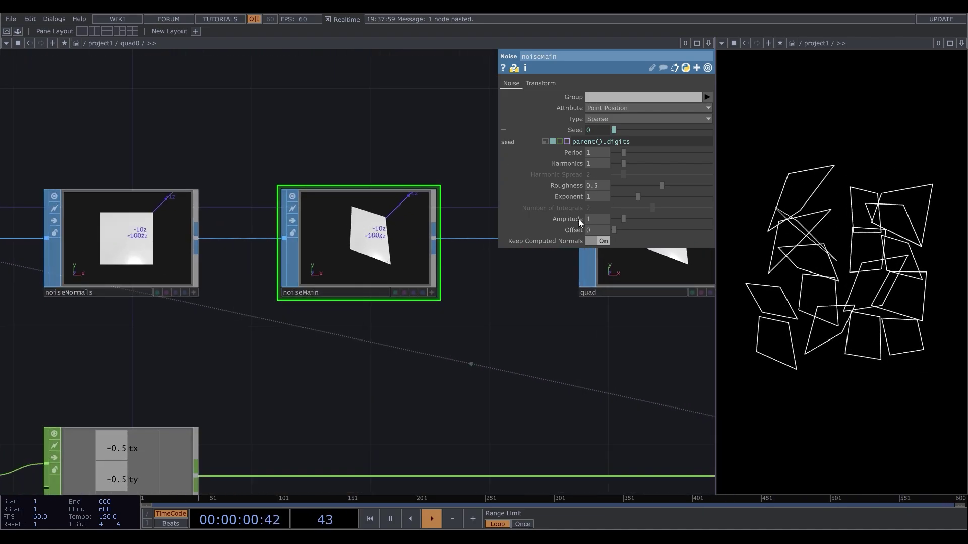
click(502, 218)
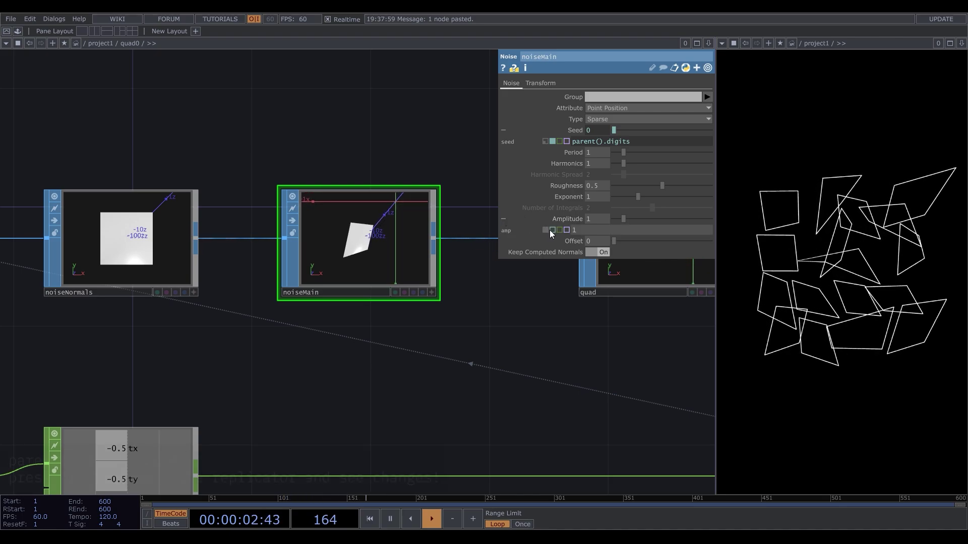
click(574, 230)
text(par)
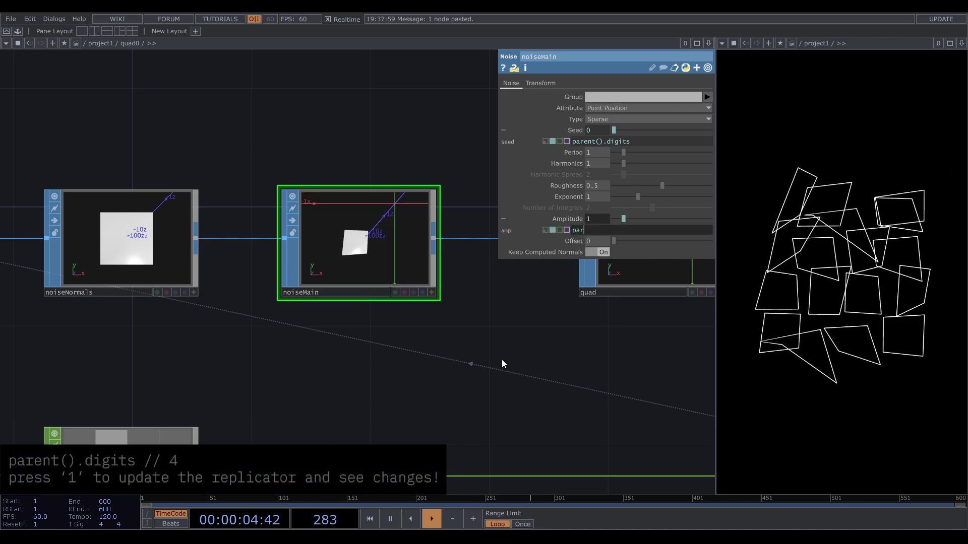
text(ent().digits)
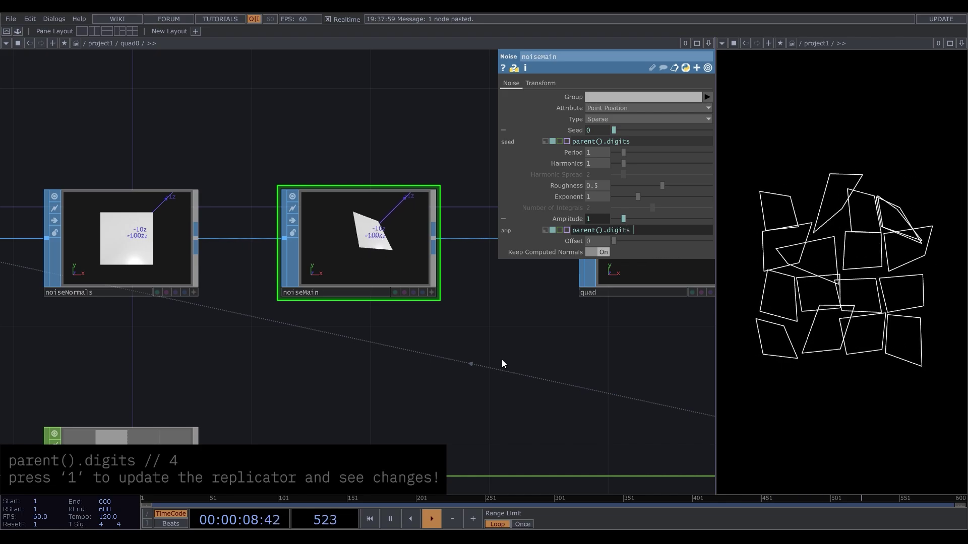
text( // 4)
key(Return)
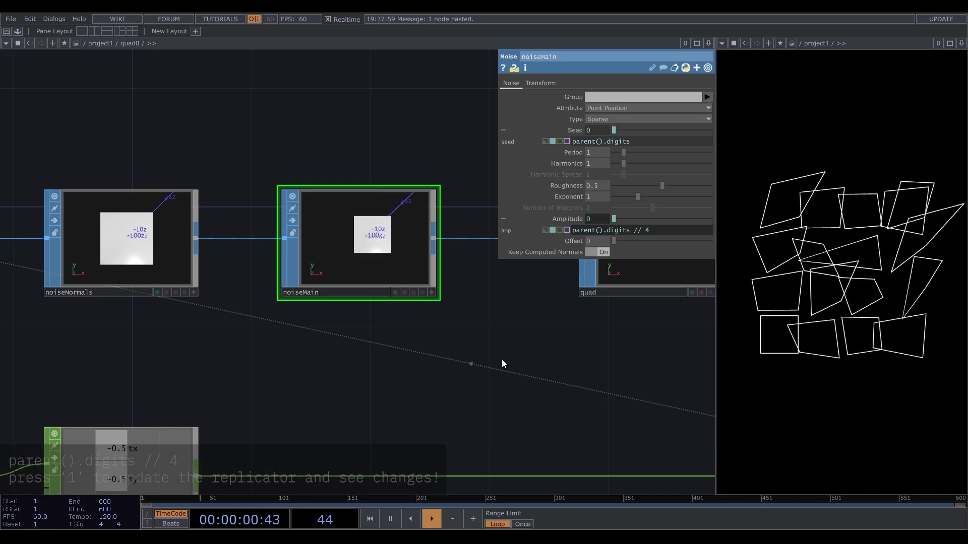
key(1)
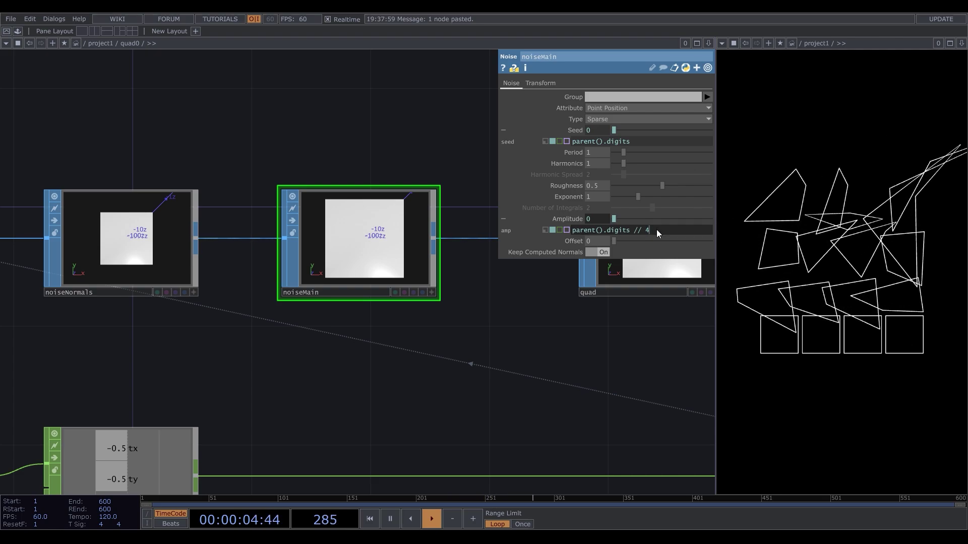
Step: Wrap noiseMain's Amplitude expression in parentheses and multiply it by 0.5, giving (parent().digits // 4) * 0.5
text())
key(Left)
key(Left)
key(Left)
key(Left)
key(Left)
key(Left)
key(Left)
key(Left)
key(Left)
key(Left)
key(Left)
key(Left)
key(Home)
text(()
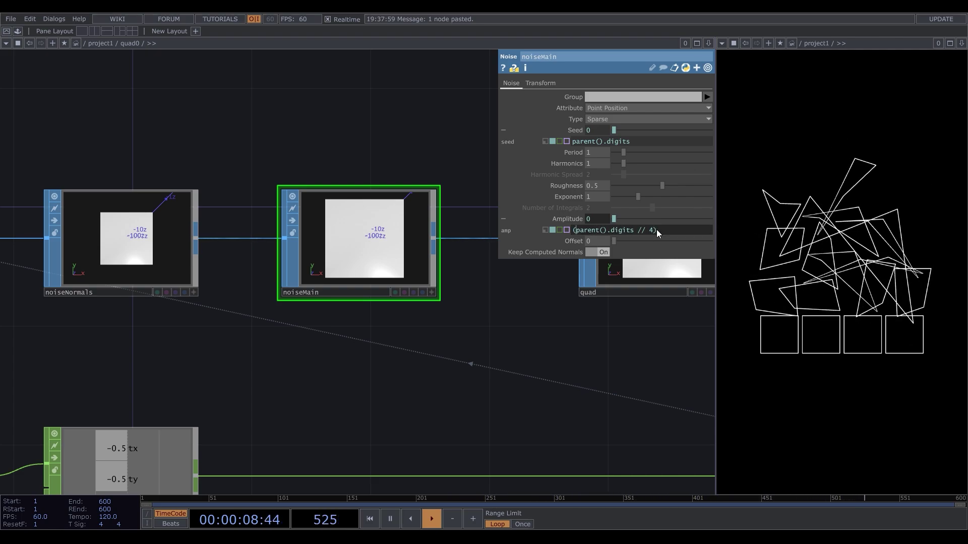
key(End)
text(* 0.5)
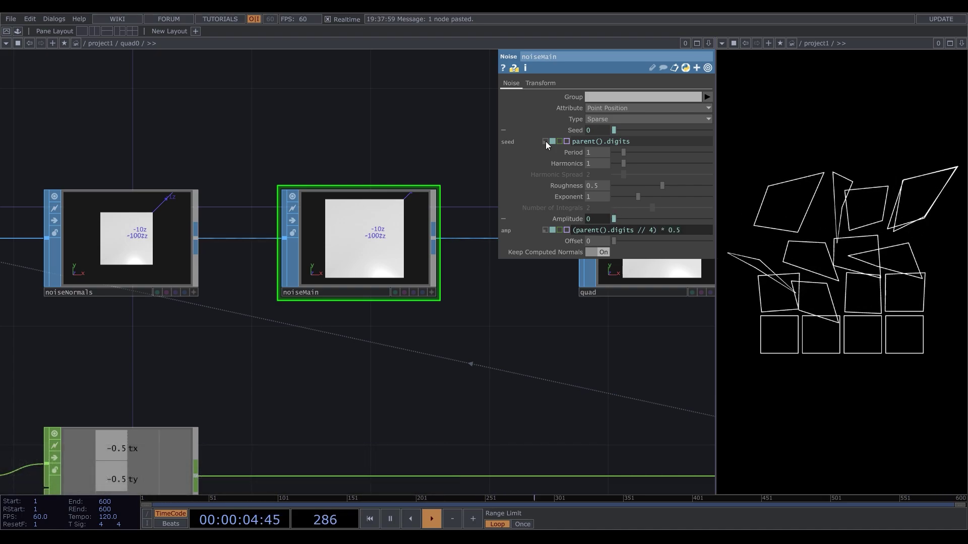
Step: Multiply the Translate Z expression of noiseMain's noise transform by 0.5
click(538, 84)
click(705, 116)
click(653, 152)
text(* 0.5)
key(Return)
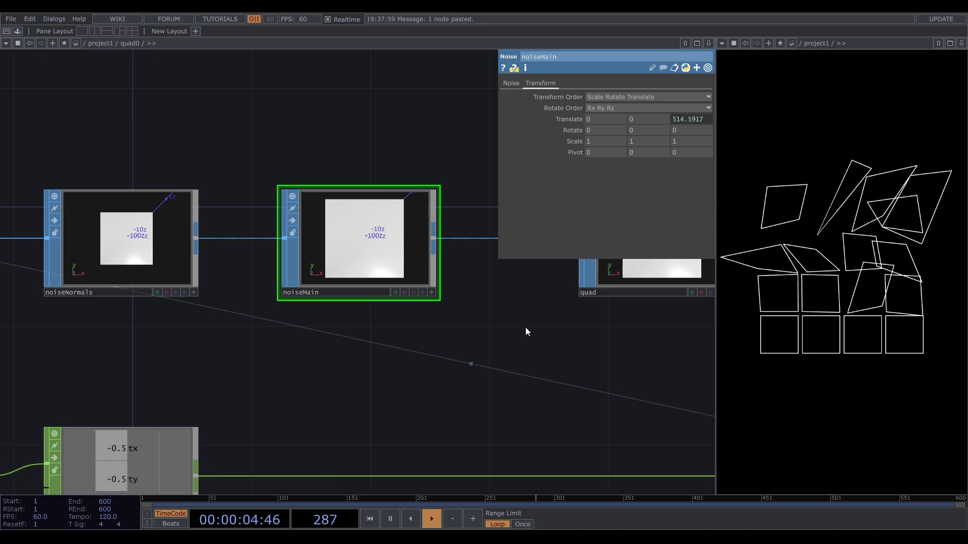
Step: Replace the 4 in noiseMain's Amplitude expression with a reference to the cols channel of selectSize
click(510, 83)
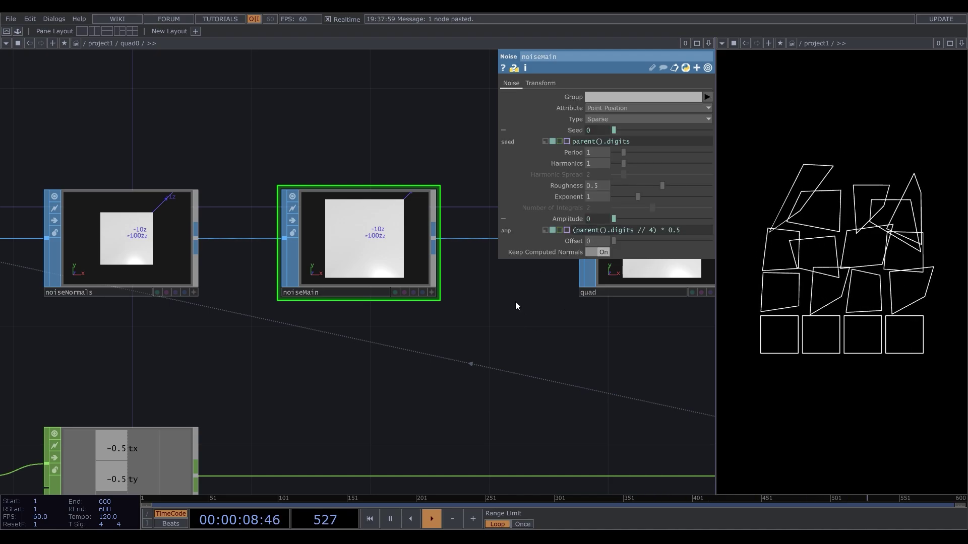
scroll(477, 282, down, 3)
scroll(477, 282, down, 1)
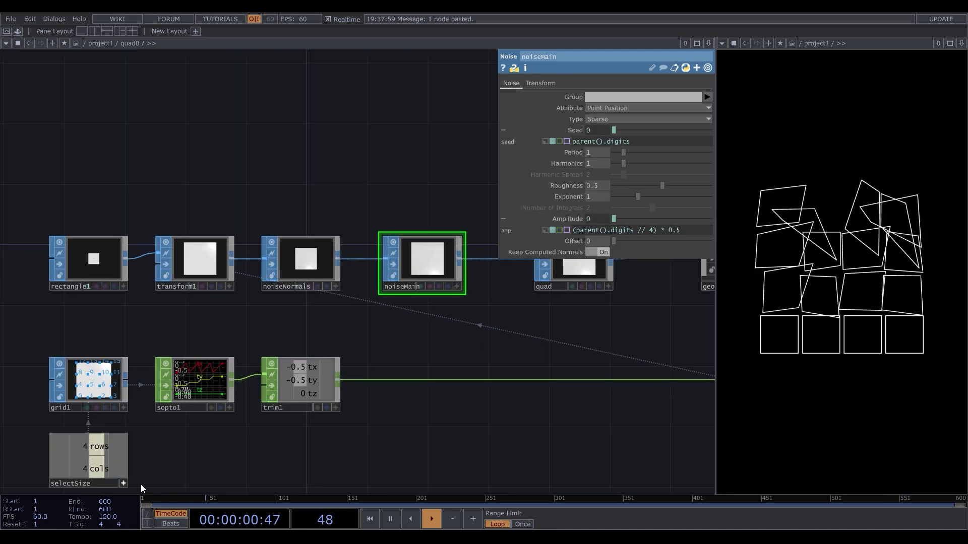
double_click(653, 230)
text(op()'selectSize')
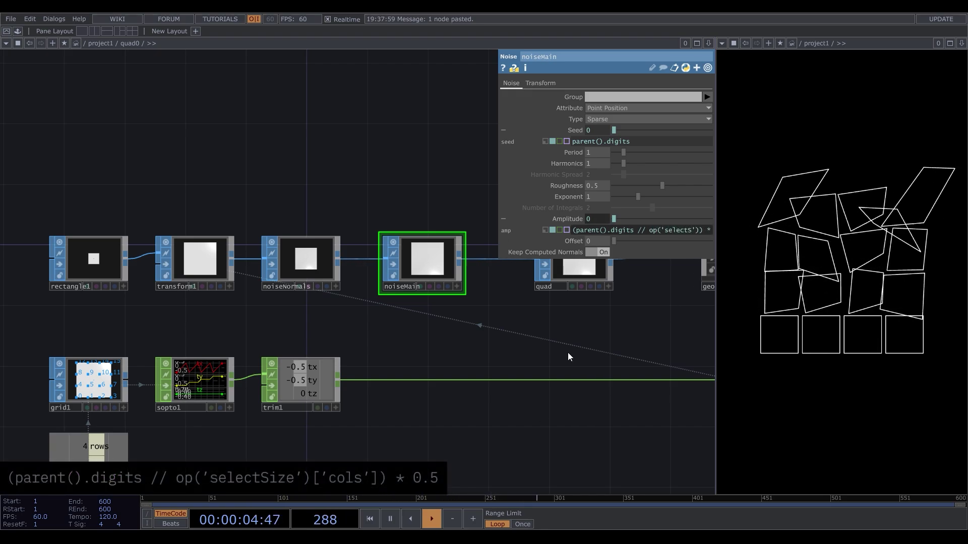
text(['c)
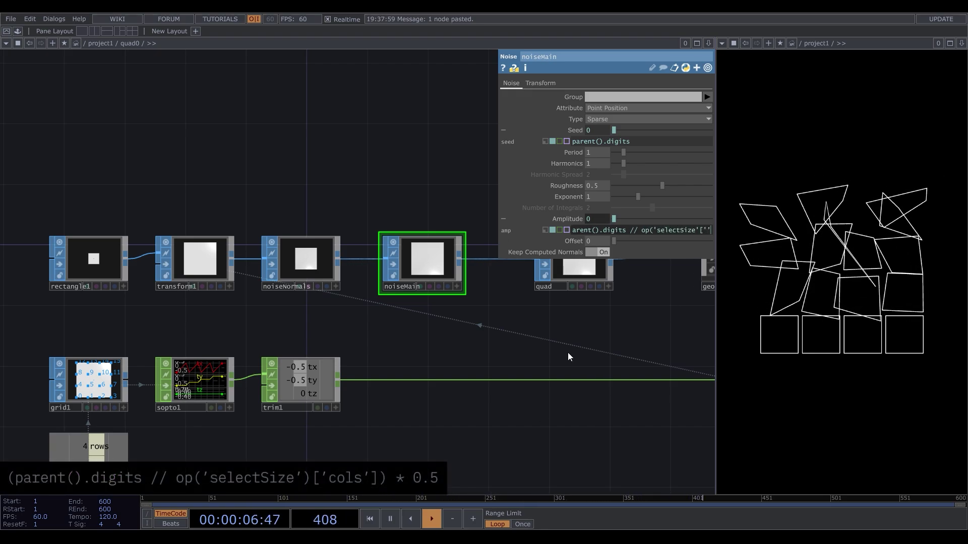
text(ols'])
key(Return)
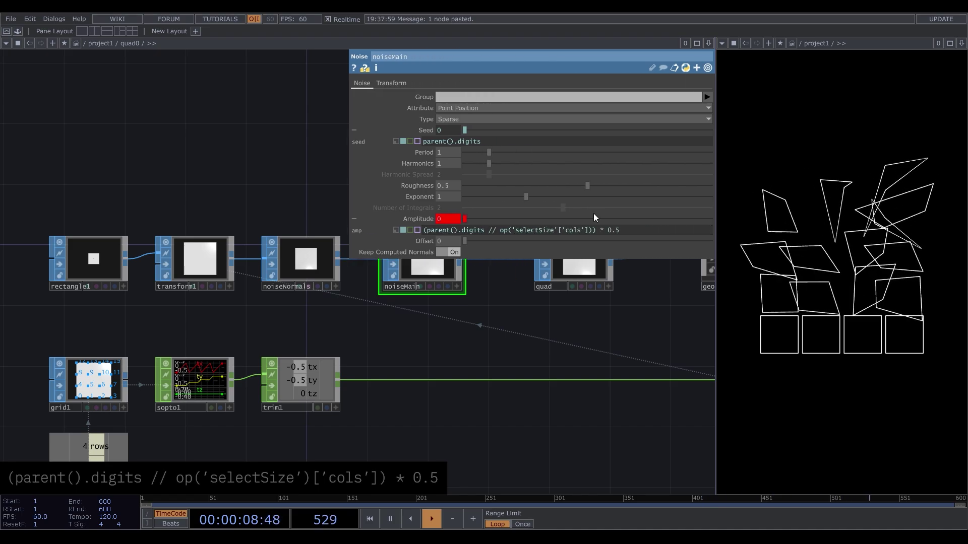
Step: Correct the parentheses in noiseMain's Amplitude expression so it reads (parent().digits // op('selectSize')['cols']) * 0.5
click(594, 231)
key(BackSpace)
click(555, 232)
text())
key(Return)
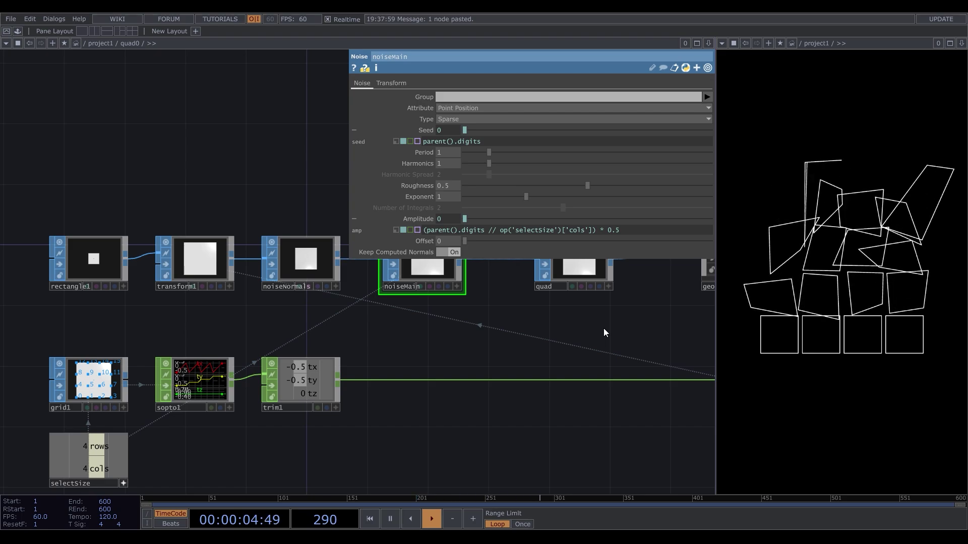
Step: Return to the project1 network and add a second Replicator COMP above replicator1
scroll(564, 330, down, 10)
drag(446, 313, 218, 313)
scroll(219, 312, down, 5)
scroll(251, 218, down, 5)
scroll(214, 213, up, 3)
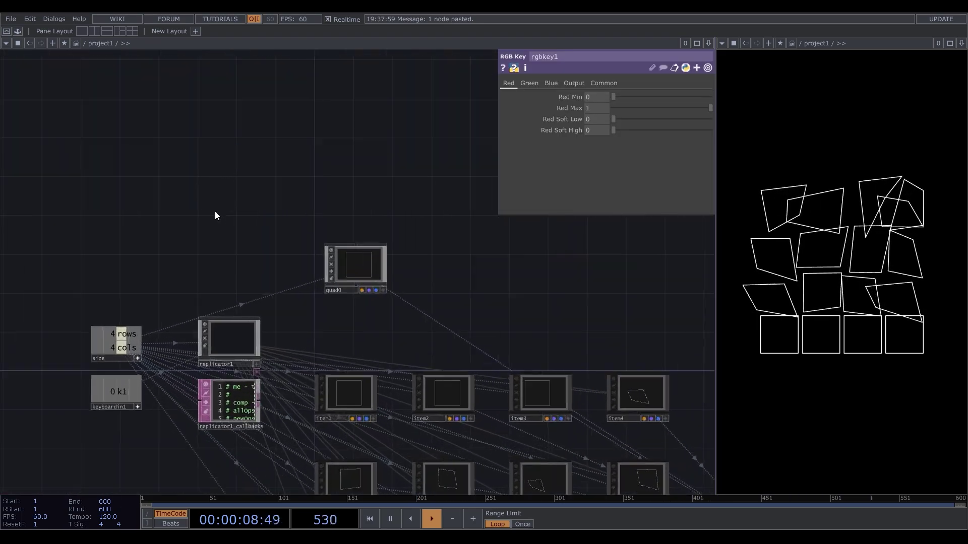
key(Tab)
click(44, 74)
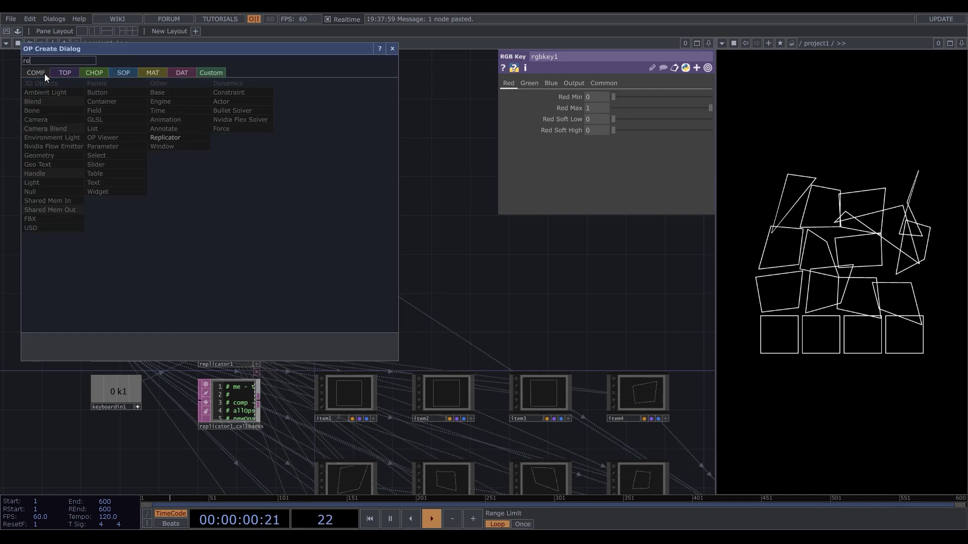
click(162, 120)
click(225, 217)
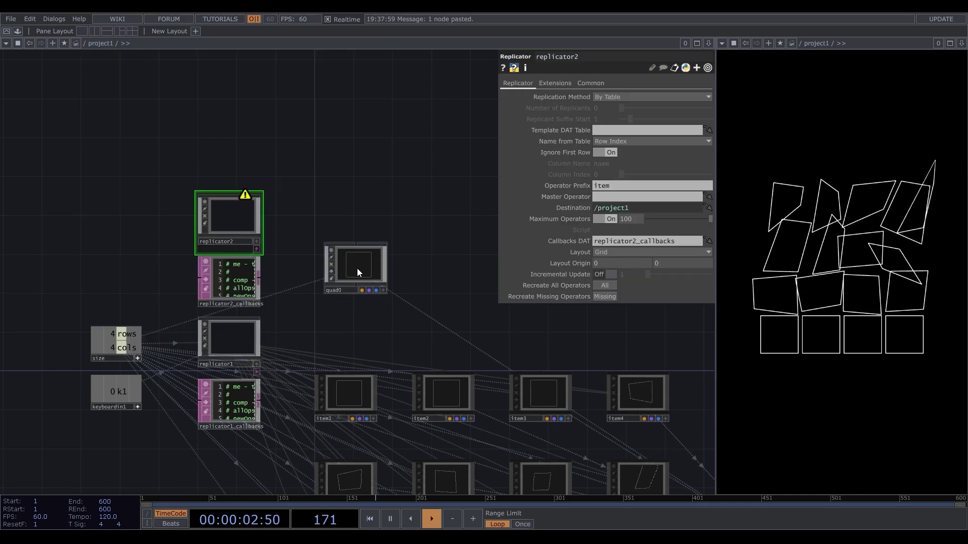
Step: Assign quad0 as replicator2's Master Operator and set its Replication Method to By Number
drag(357, 268, 618, 197)
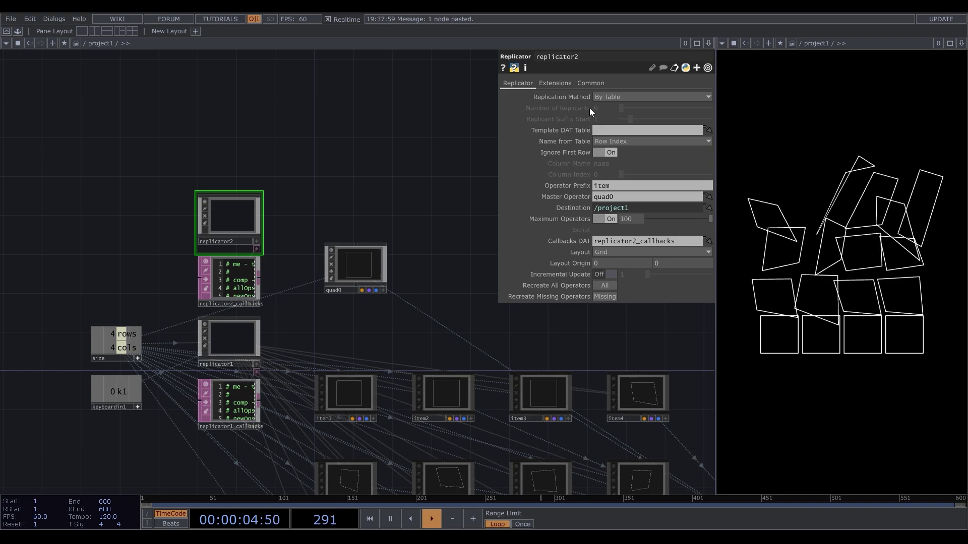
click(651, 96)
click(622, 107)
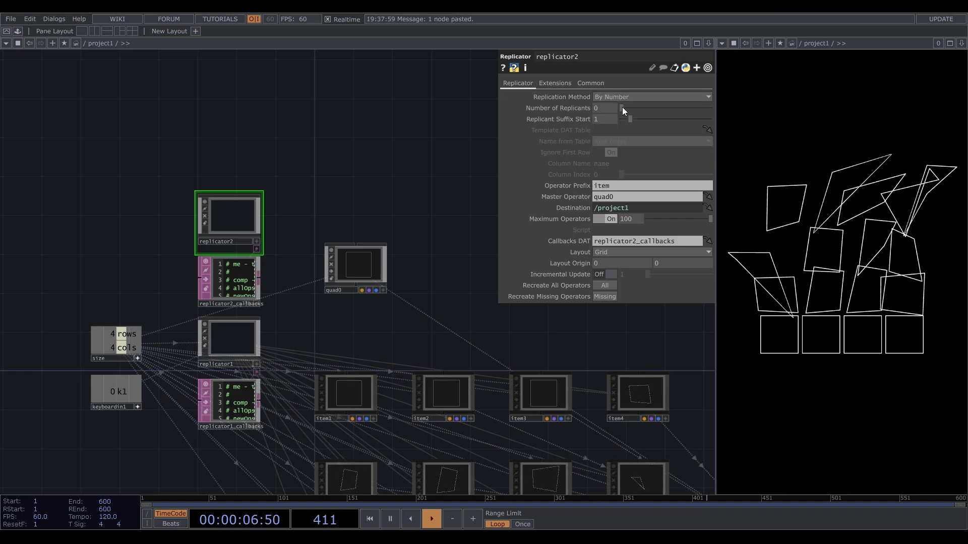
Step: Set replicator1's Replicant Suffix Start to 0
click(222, 346)
click(599, 119)
text(0)
key(Return)
Step: Move size, keyboardin1, replicator1 and its callbacks together away from the rest of the network
scroll(394, 203, down, 2)
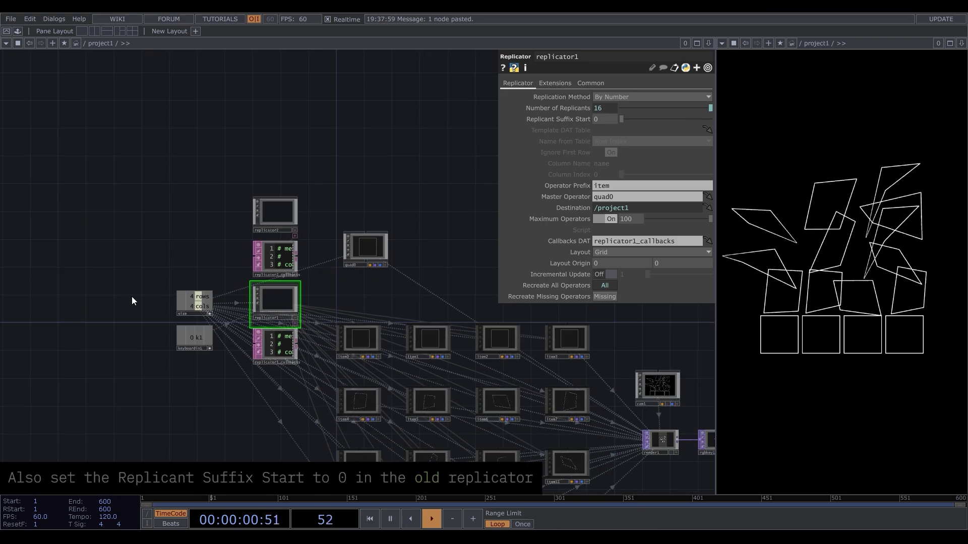
drag(131, 297, 280, 390)
drag(290, 304, 131, 319)
Step: Select replicator2, its callbacks, quad0, the replicated items and the render nodes, and collapse them into a Base COMP
scroll(122, 214, down, 3)
drag(169, 192, 477, 417)
right_click(299, 237)
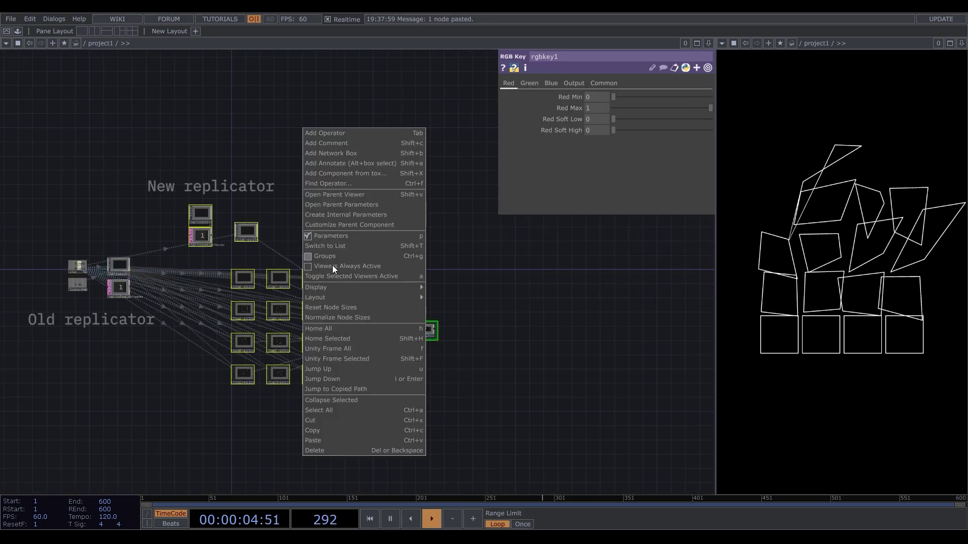
click(404, 400)
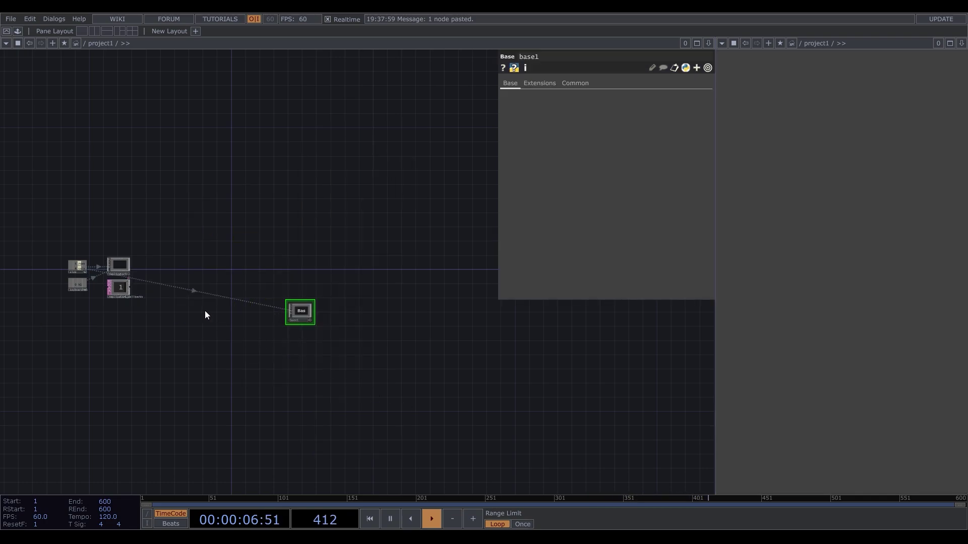
Step: Rename the collapsed Base COMP to rect0
scroll(276, 301, up, 10)
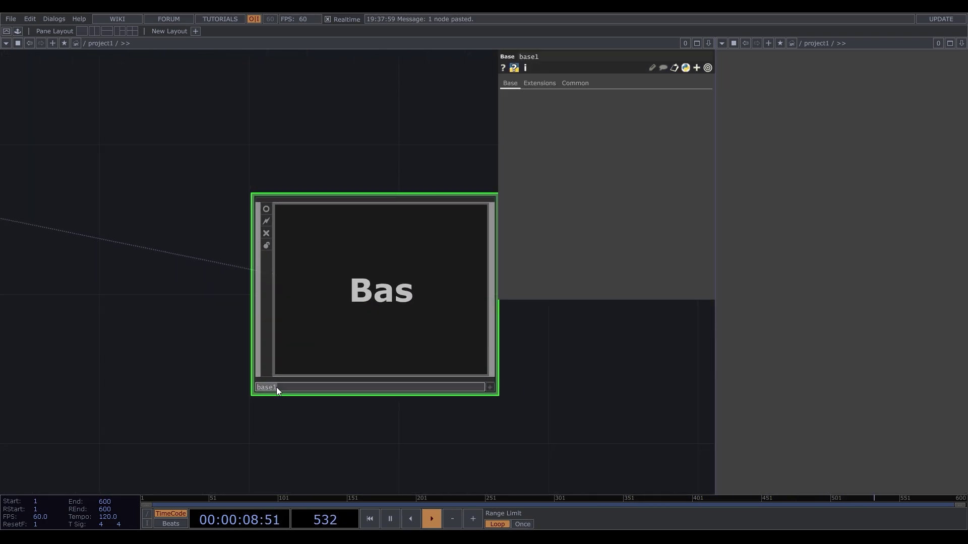
click(276, 387)
text(rect0)
key(Return)
scroll(619, 383, down, 4)
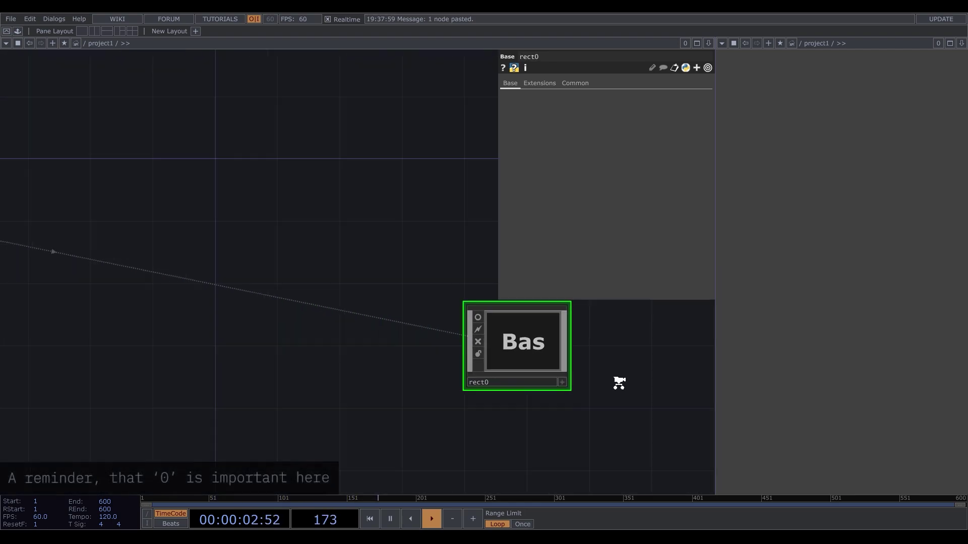
Step: Place rect0 near replicator1 and assign it as replicator1's Master Operator
scroll(619, 383, down, 2)
drag(558, 368, 226, 279)
scroll(380, 323, down, 3)
scroll(142, 251, up, 3)
click(197, 267)
drag(482, 337, 623, 197)
click(476, 342)
scroll(339, 362, down, 3)
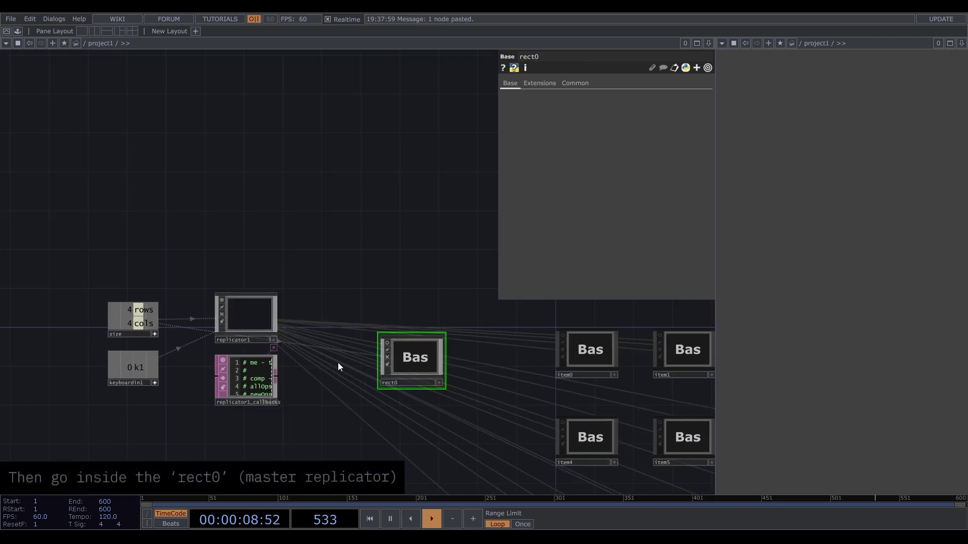
drag(400, 349, 403, 242)
Step: Inside rect0, add a Keyboard In CHOP beside replicator2 and link its k1 channel to replicator2's Recreate All Operators parameter
key(i)
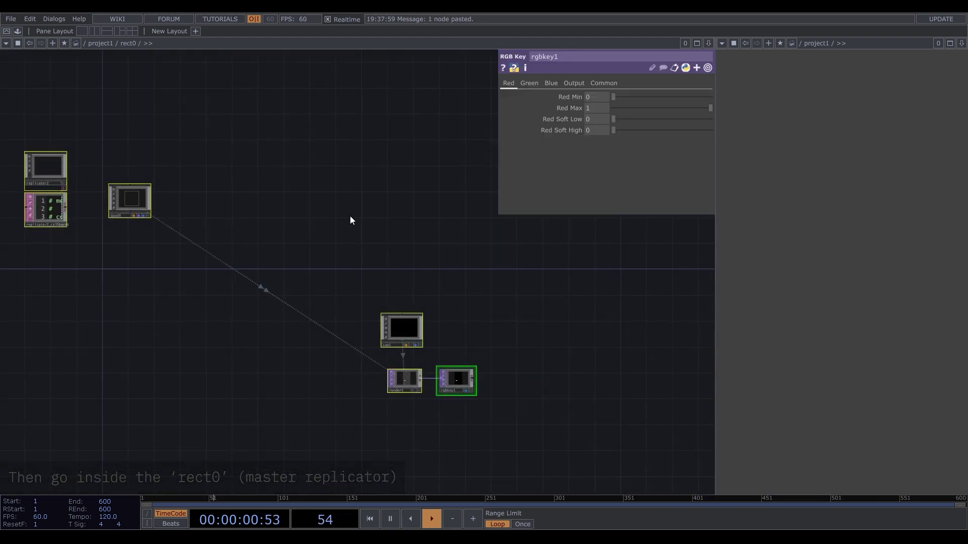
scroll(28, 254, down, 1)
drag(28, 253, 54, 262)
scroll(55, 258, up, 5)
double_click(88, 315)
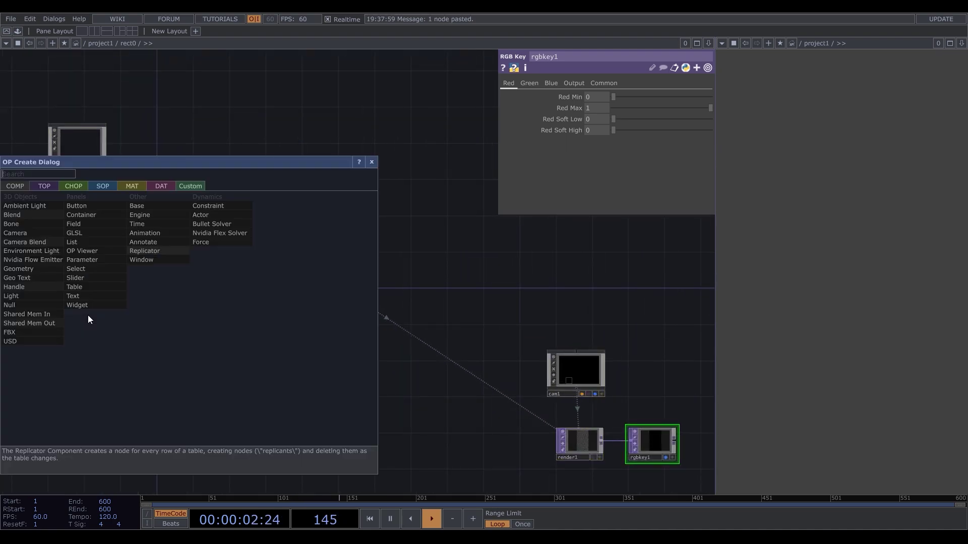
click(73, 186)
text(keyb)
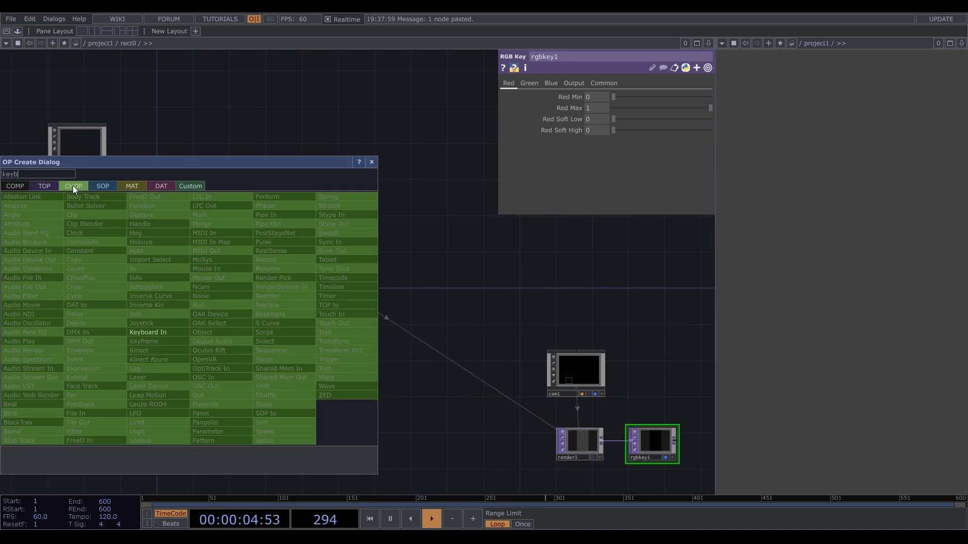
click(157, 331)
scroll(170, 321, down, 2)
scroll(93, 168, up, 4)
click(77, 225)
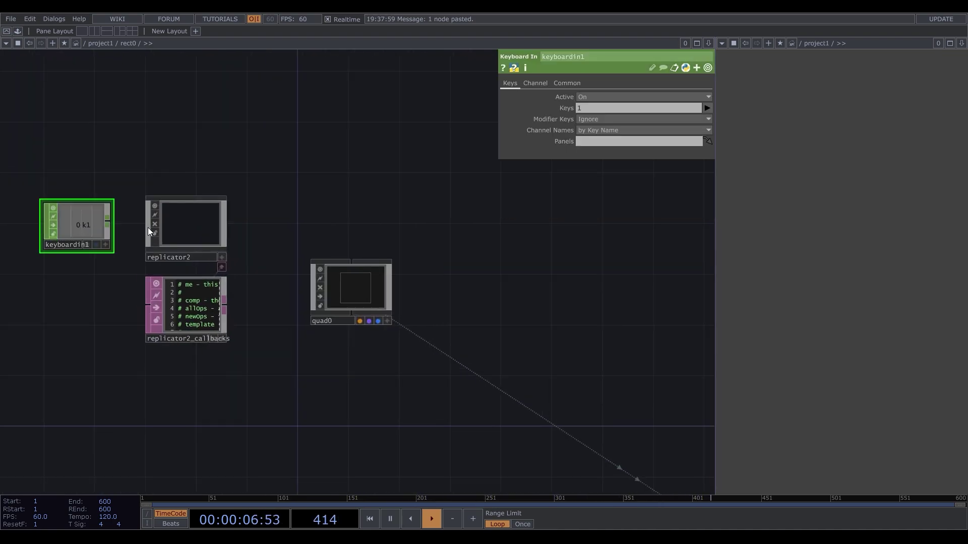
click(177, 231)
drag(77, 224, 605, 275)
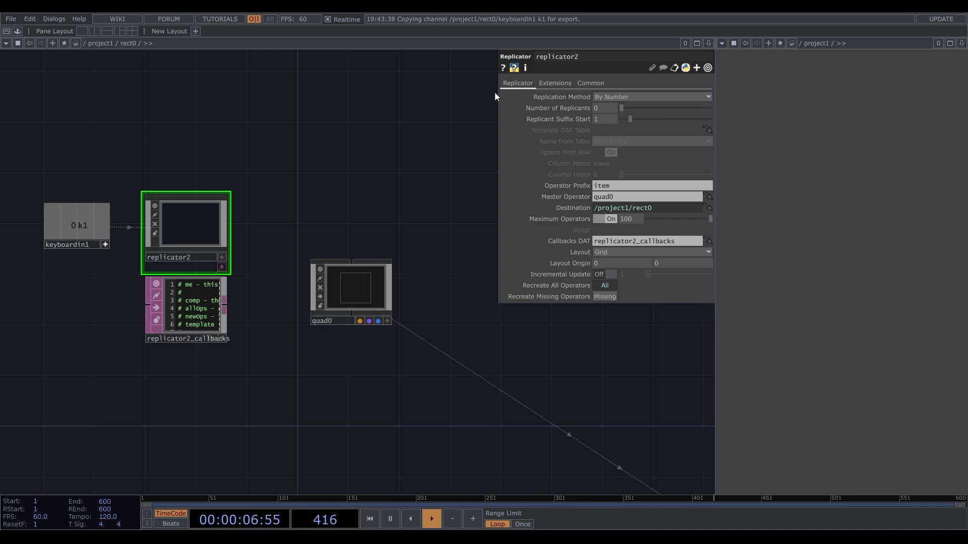
Step: Set replicator2's Number of Replicants to the expression parent().digits // 4
click(504, 108)
click(553, 118)
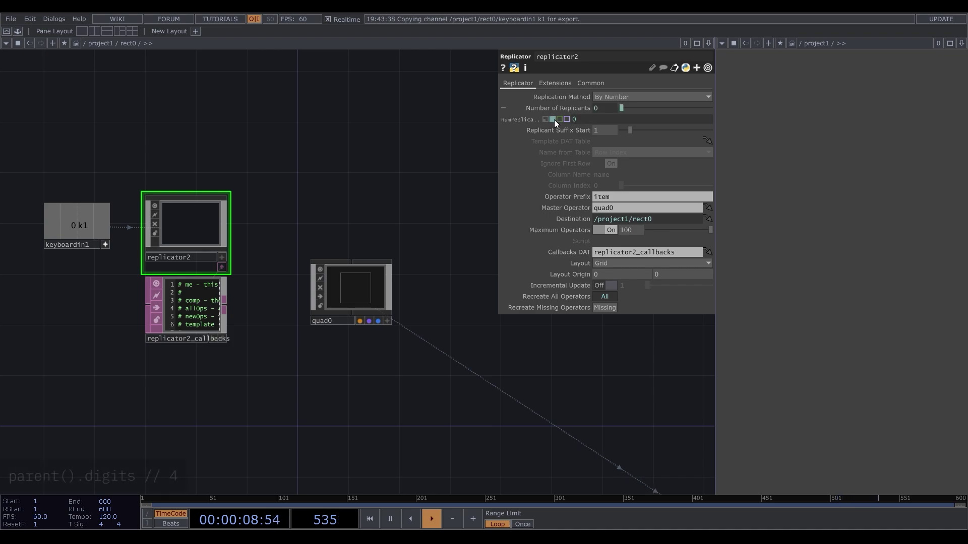
text(parent)
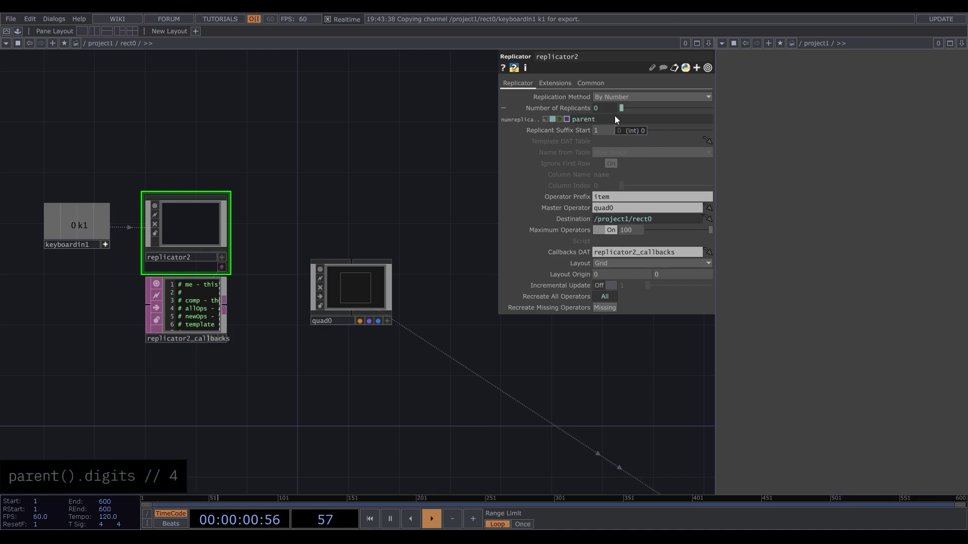
text(().digits // 4)
Step: Delete rgbkey1 inside rect0 and connect an Out TOP to render1 in its place
scroll(156, 326, down, 2)
scroll(156, 328, down, 6)
scroll(304, 382, up, 5)
right_drag(364, 427, 237, 318)
drag(266, 342, 189, 163)
scroll(188, 166, up, 4)
key(Delete)
right_click(296, 338)
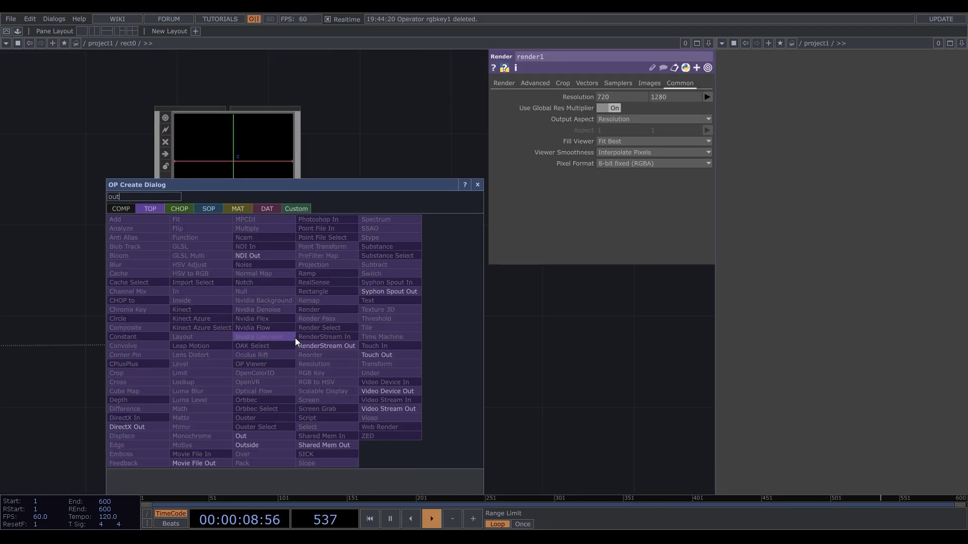
click(270, 435)
click(442, 344)
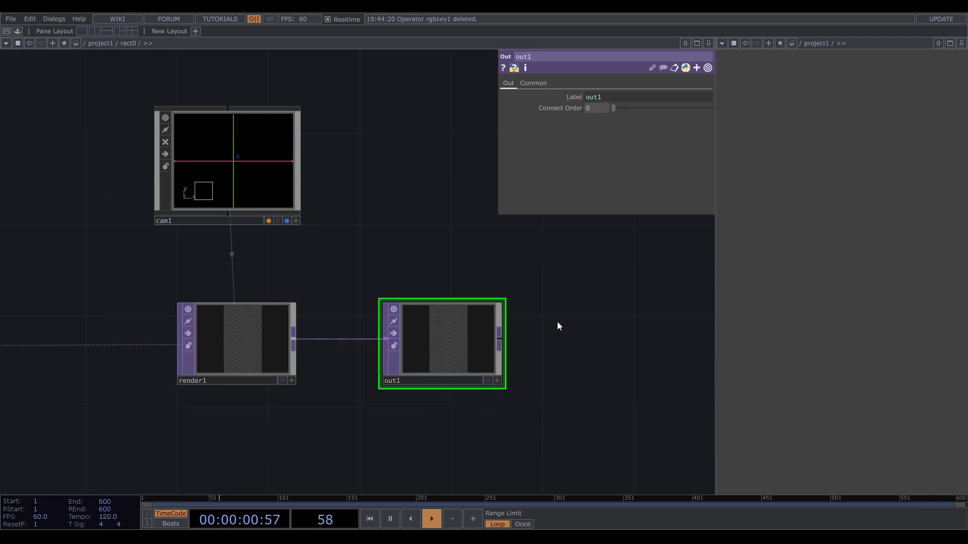
Step: In project1, add a Composite TOP beside the replicated items and set its Operation to Over
key(u)
scroll(231, 234, down, 4)
scroll(589, 328, up, 4)
double_click(363, 345)
text(comp)
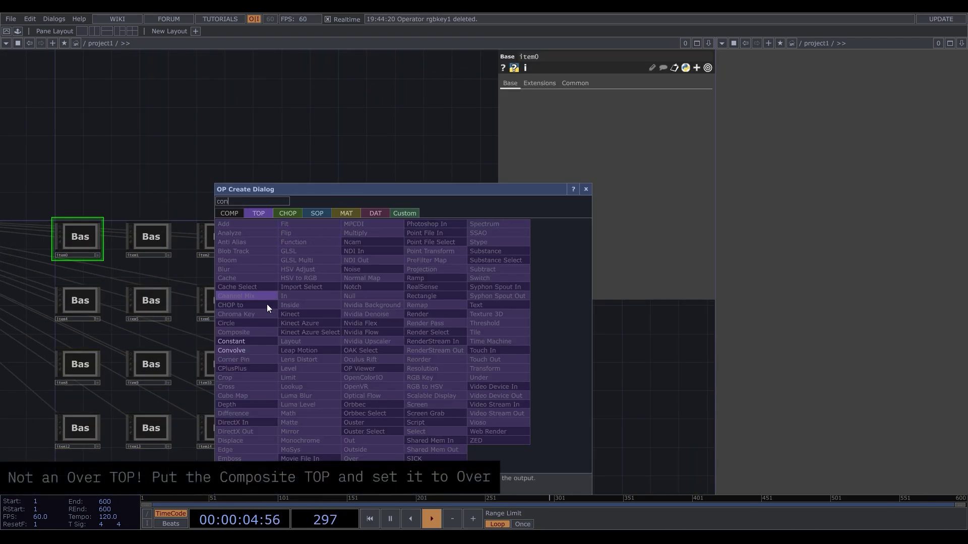
key(Return)
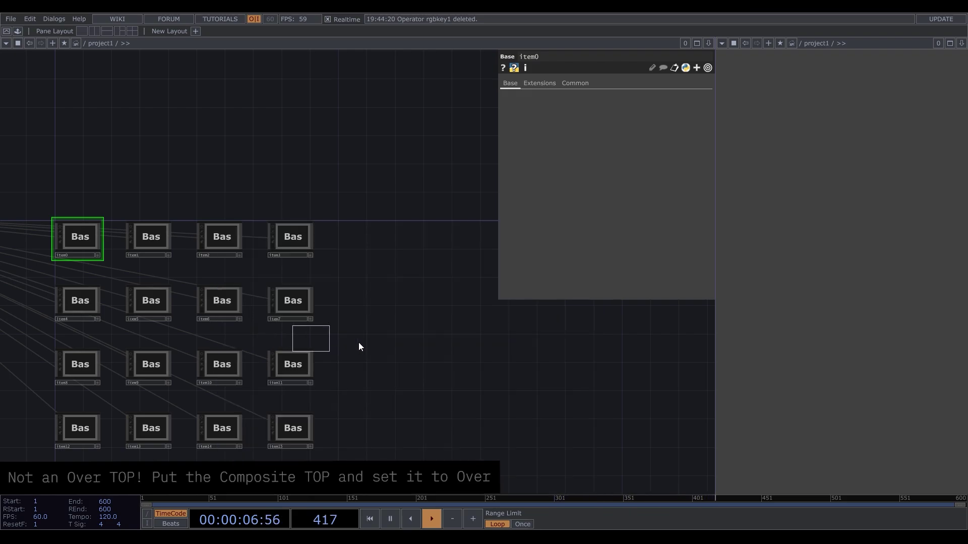
click(436, 347)
click(707, 142)
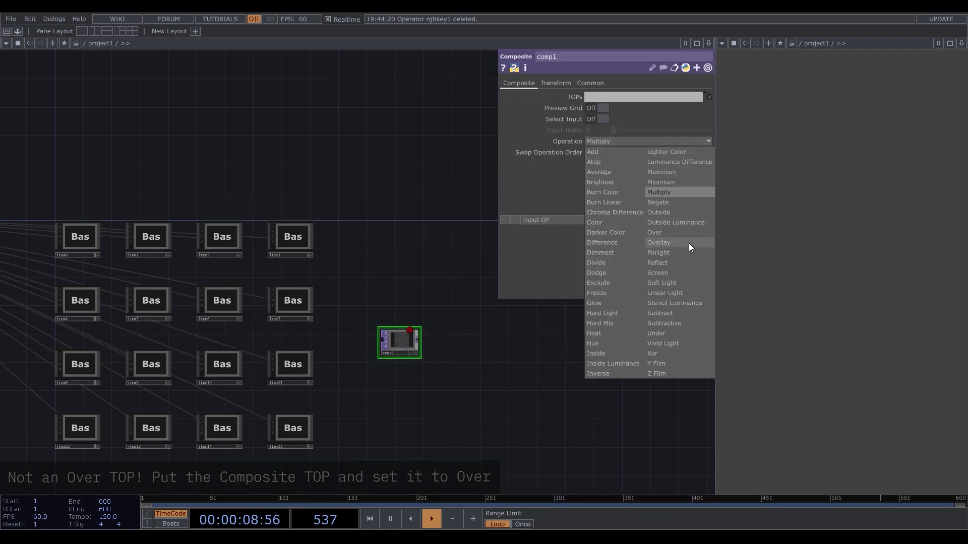
click(675, 233)
Step: Append an RGB Key TOP to the output of comp1
scroll(496, 346, up, 3)
right_click(340, 332)
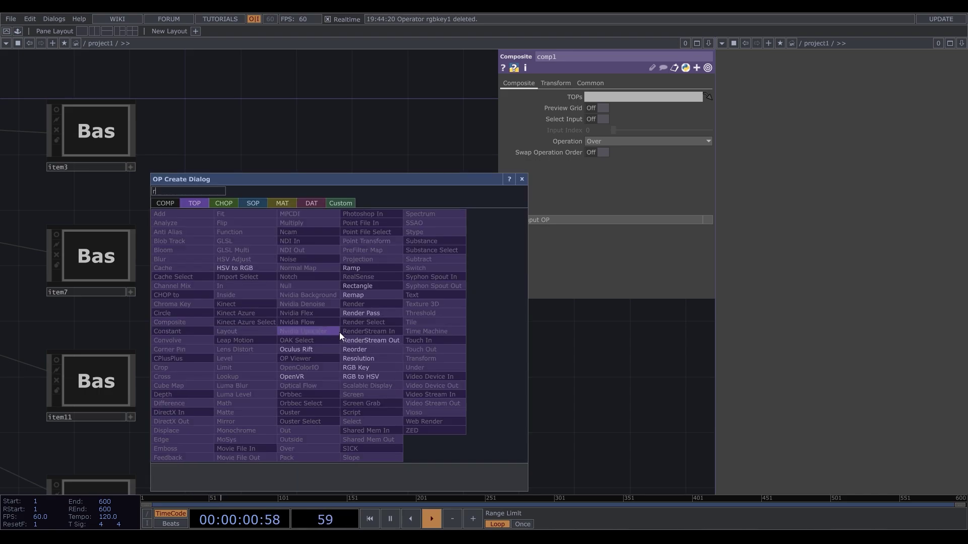
click(381, 366)
click(413, 337)
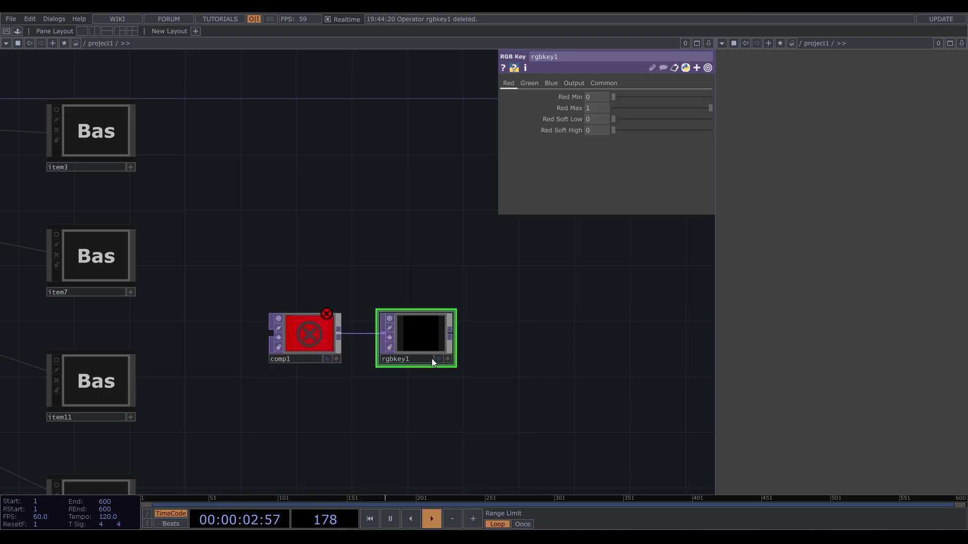
Step: Add the line c.outputConnectors[0].connect(op('comp1')) to the onReplicate loop in replicator1_callbacks
scroll(557, 331, down, 5)
scroll(197, 282, up, 6)
scroll(506, 359, up, 4)
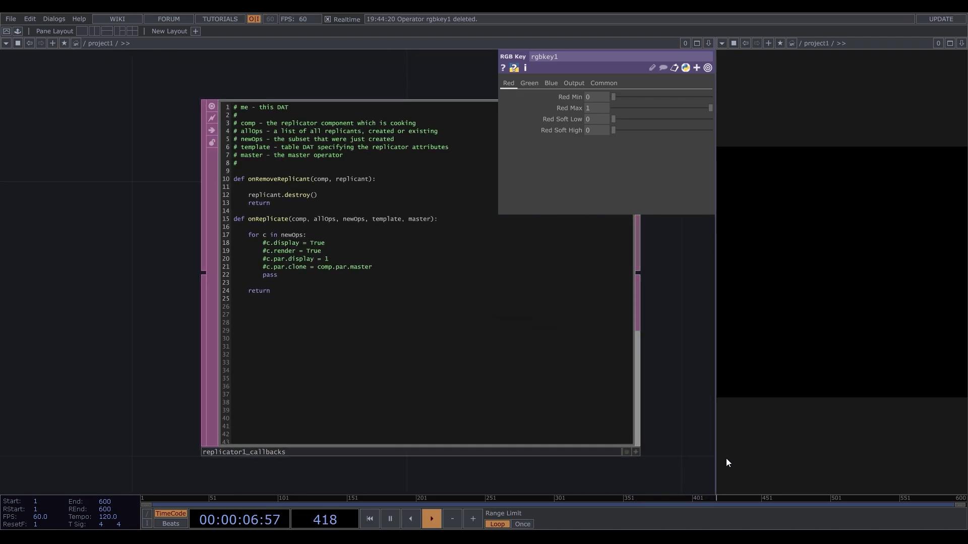
scroll(98, 306, down, 2)
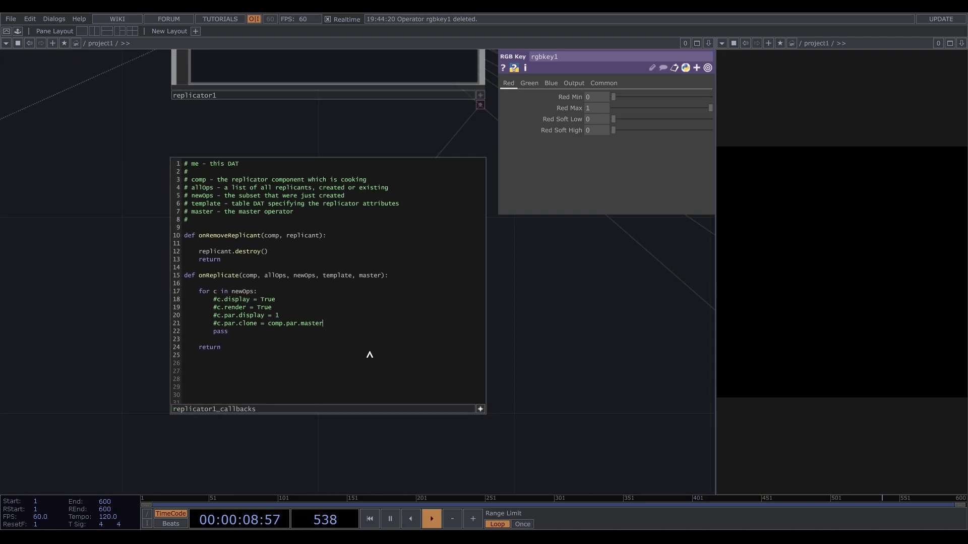
key(Return)
text(c.)
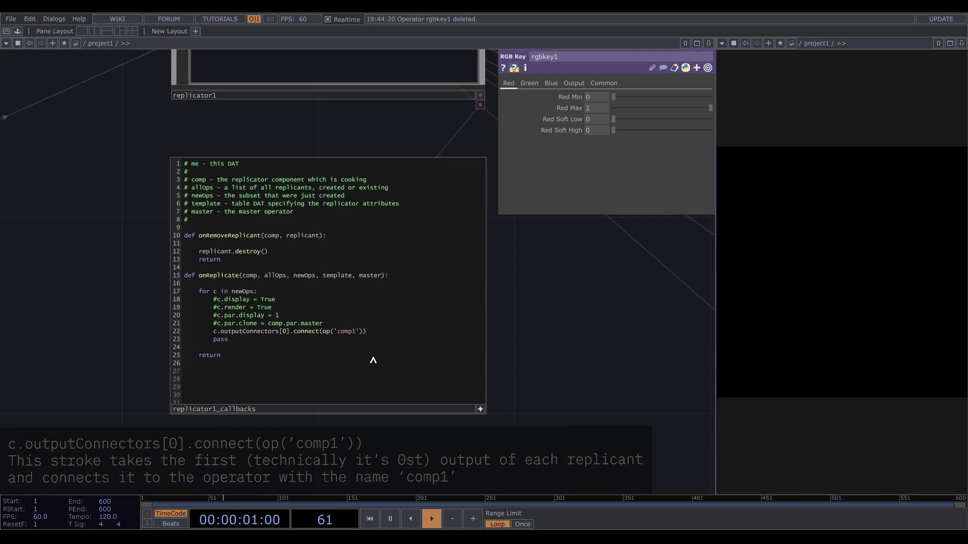
click(480, 409)
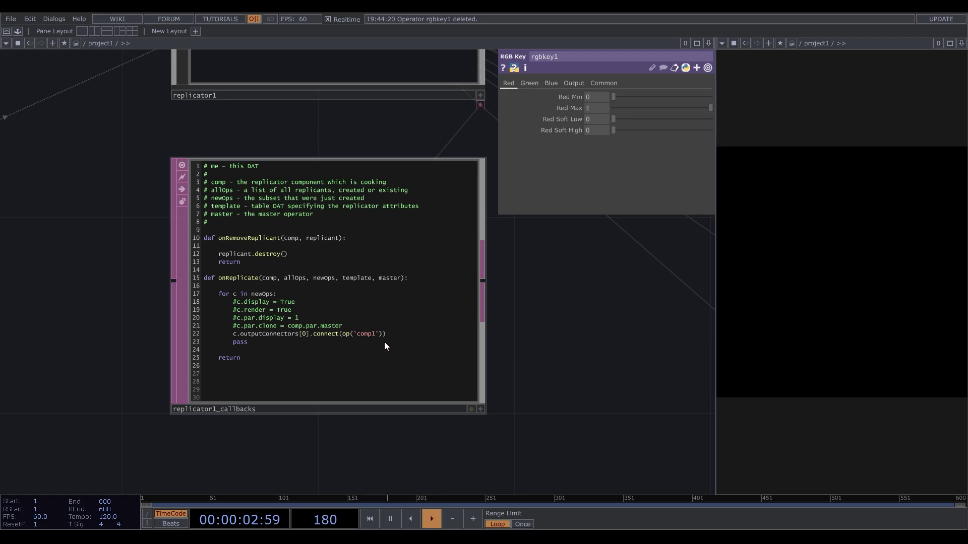
Step: Recreate replicator1's replicants so that the new callback wires their outputs into comp1
scroll(96, 331, down, 10)
scroll(683, 423, up, 5)
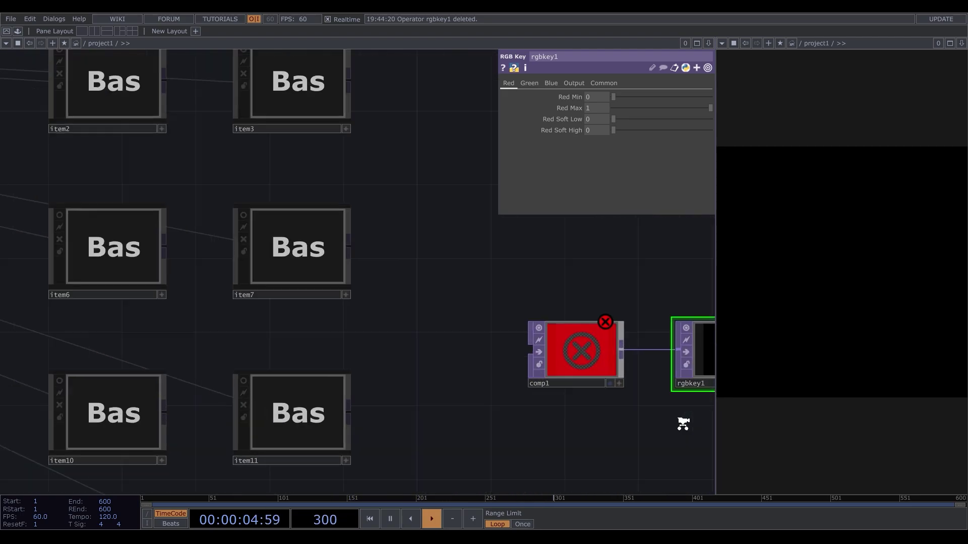
scroll(373, 319, down, 5)
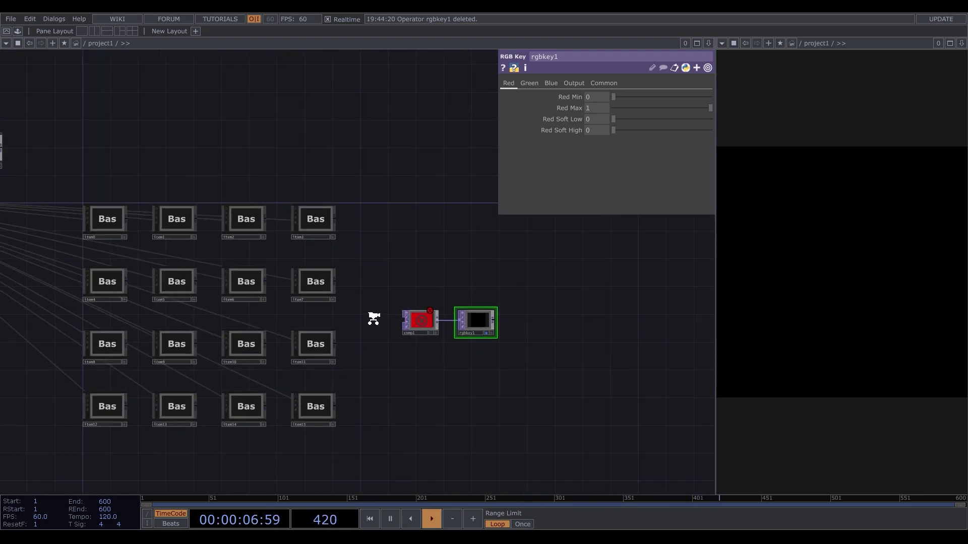
key(ctrl+z)
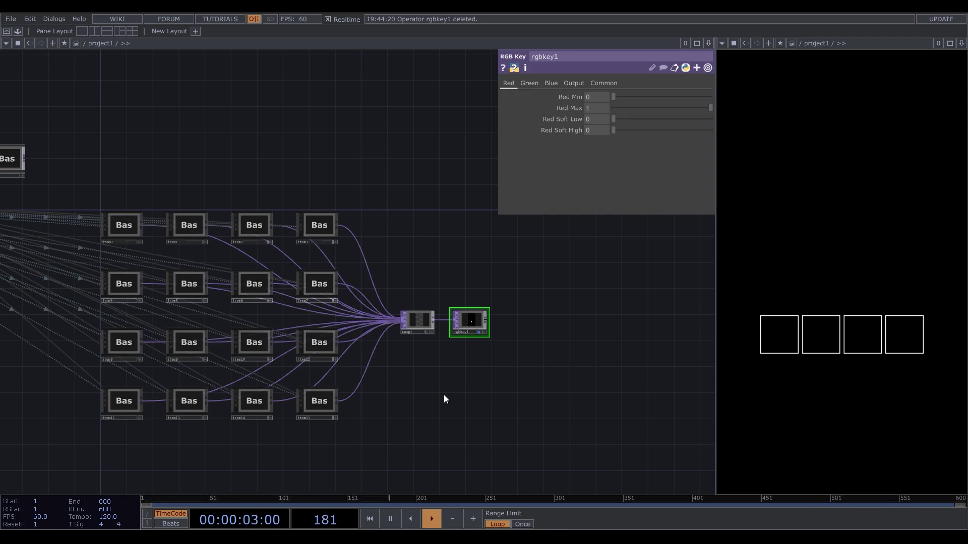
scroll(444, 399, down, 5)
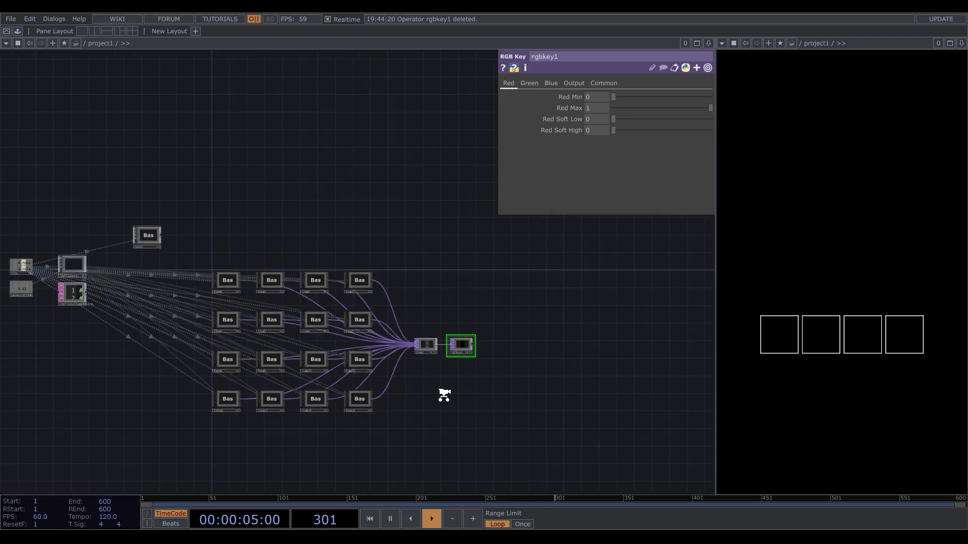
Step: Go inside rect0 and place a Constant CHOP above keyboardin1
scroll(211, 274, up, 10)
key(p)
scroll(286, 356, down, 3)
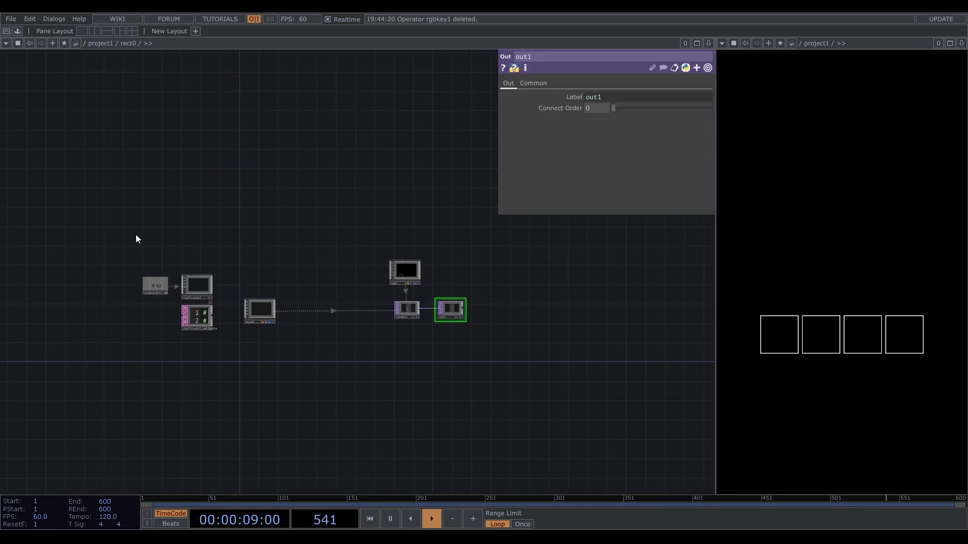
scroll(161, 233, up, 3)
key(Tab)
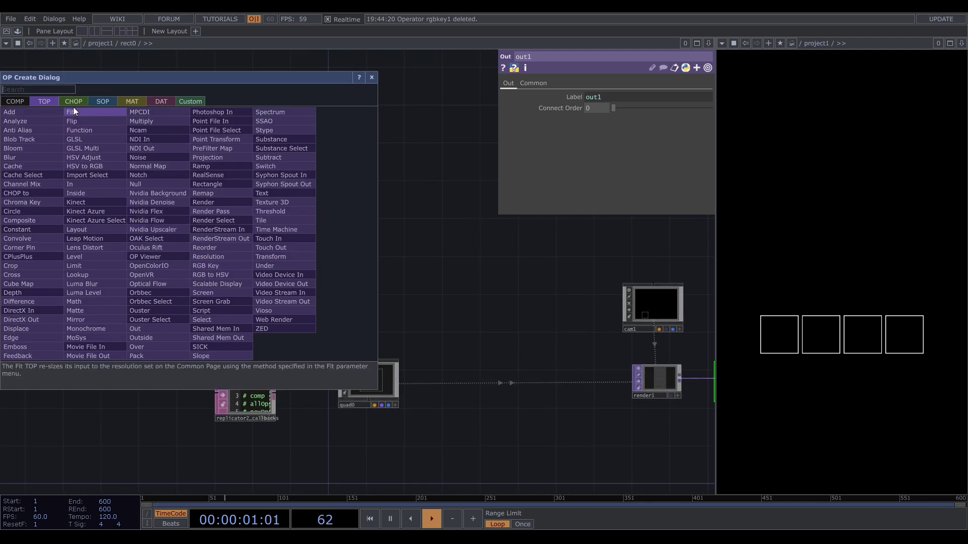
click(74, 101)
text(const)
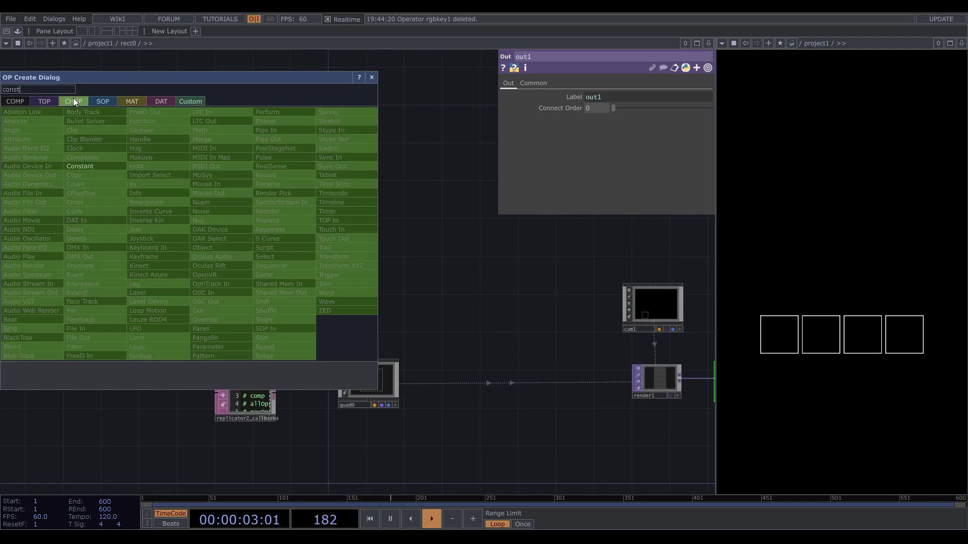
click(113, 165)
click(160, 232)
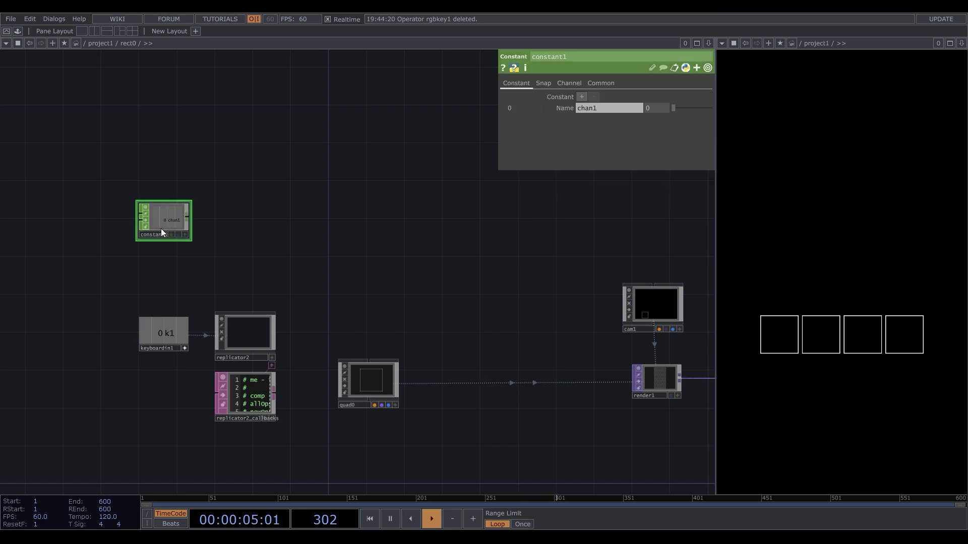
Step: Rename the Constant CHOP to index and set its chan1 value to the expression parent().digits
text(index)
key(Return)
click(661, 109)
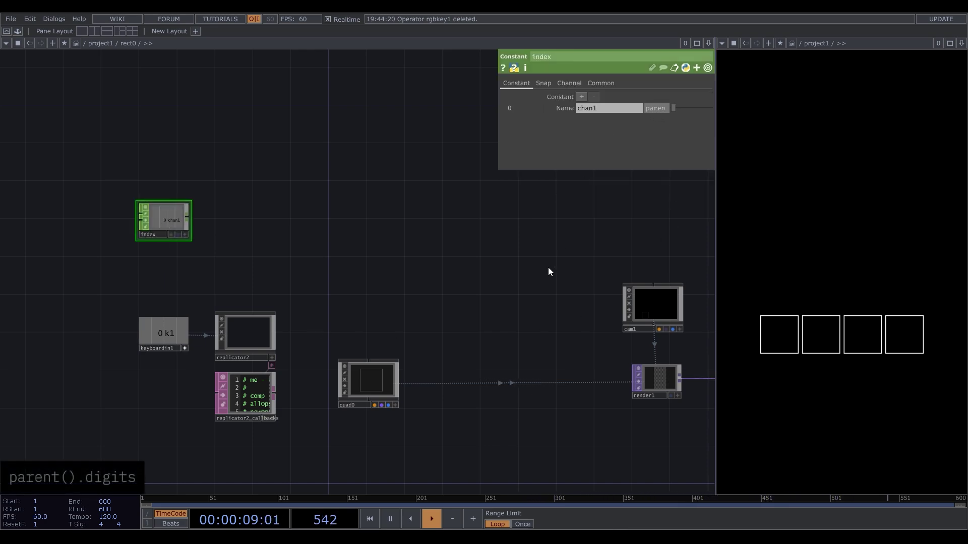
text(parent().)
key(Return)
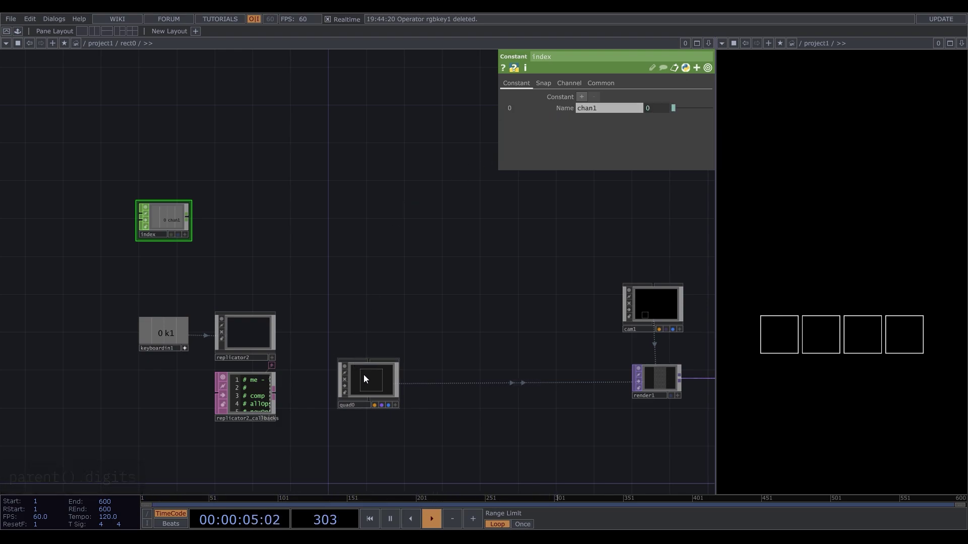
Step: Move quad0 beside the index CHOP and add an In CHOP inside quad0 below selectSize
drag(364, 375, 274, 213)
double_click(272, 228)
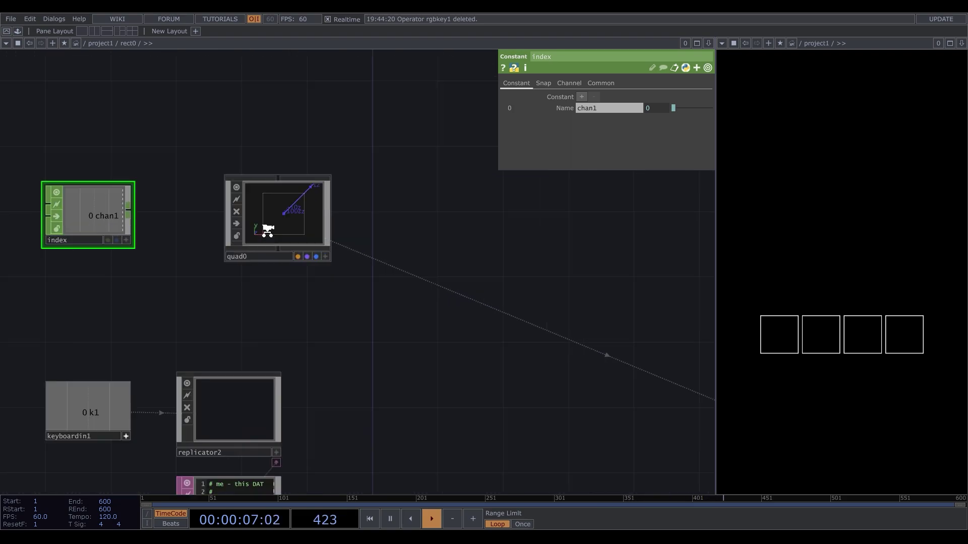
key(Tab)
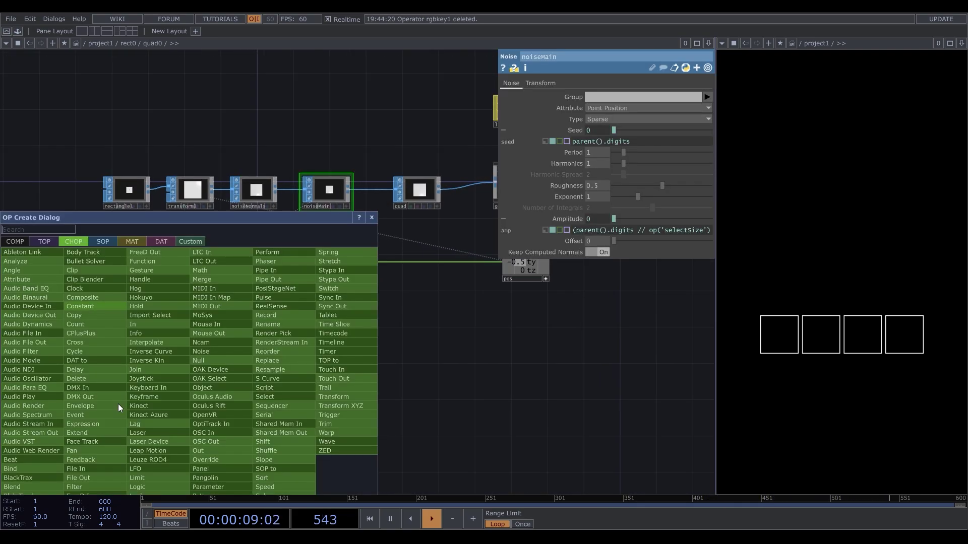
click(147, 335)
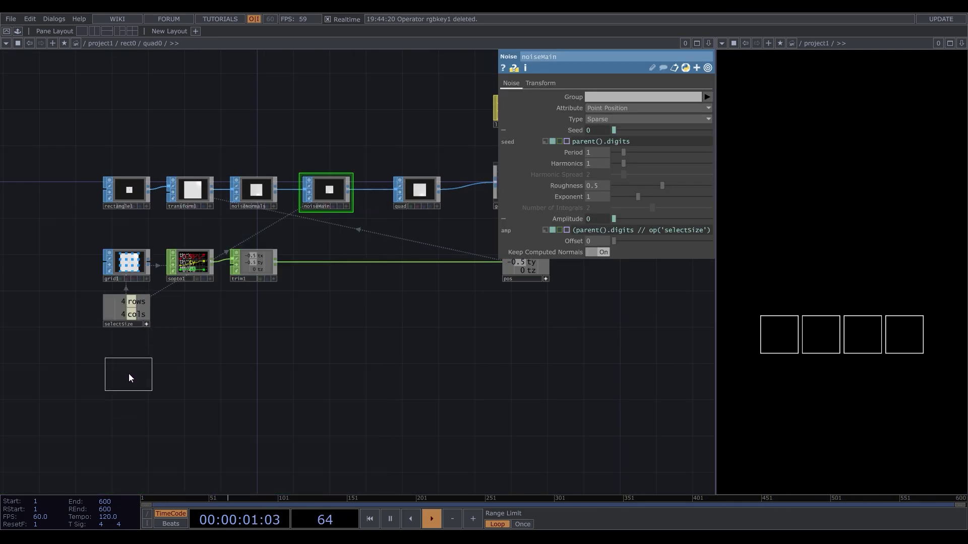
click(120, 373)
Step: Connect a Null CHOP to in1 and rename it index
key(Tab)
text(null)
key(Return)
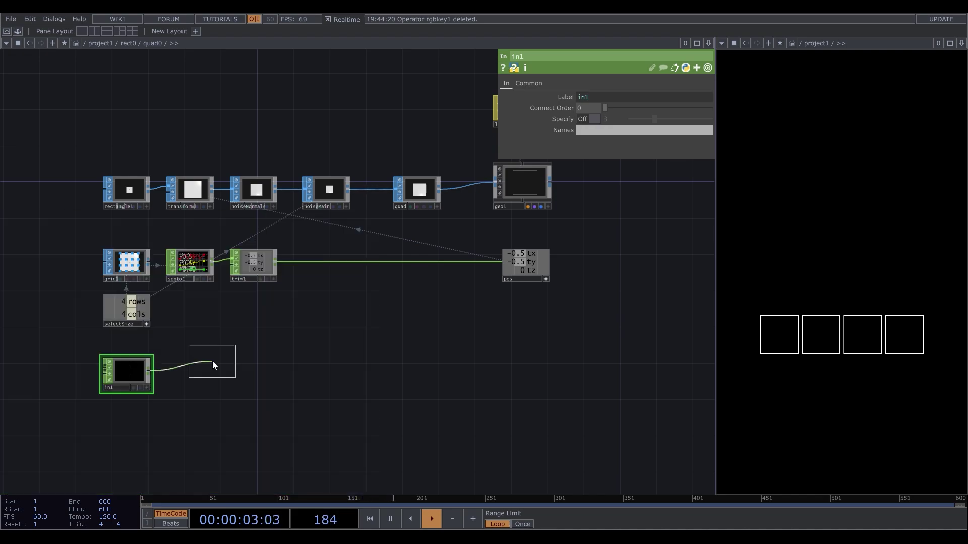
click(224, 371)
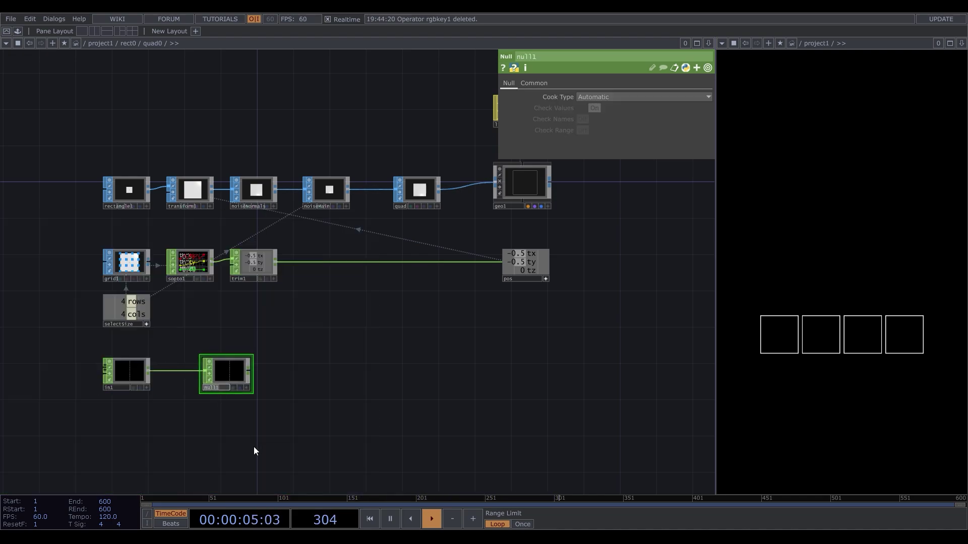
text(index)
key(Return)
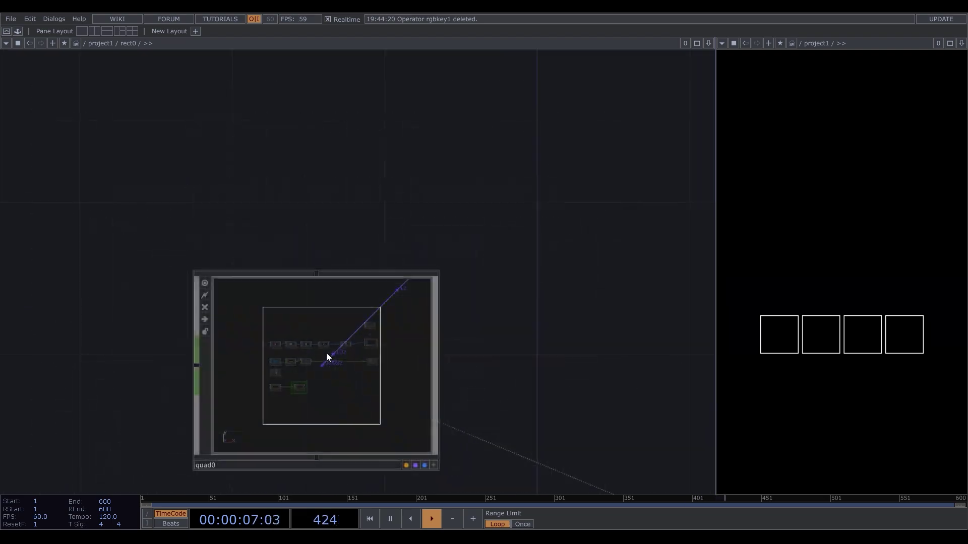
Step: Wire the index CHOP into quad0, and inside quad0 drive trim1's Start with op('index')['chan1']
scroll(522, 275, down, 5)
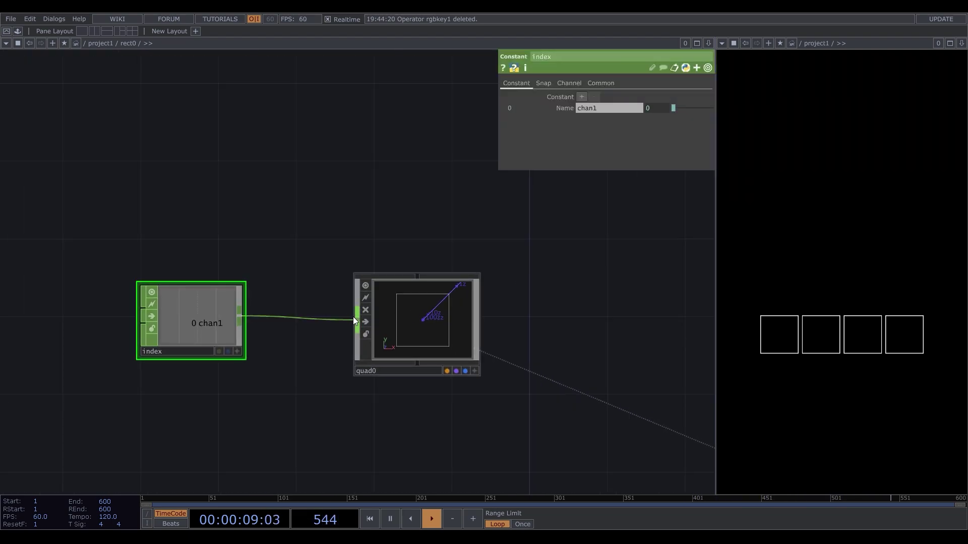
double_click(400, 319)
key(p)
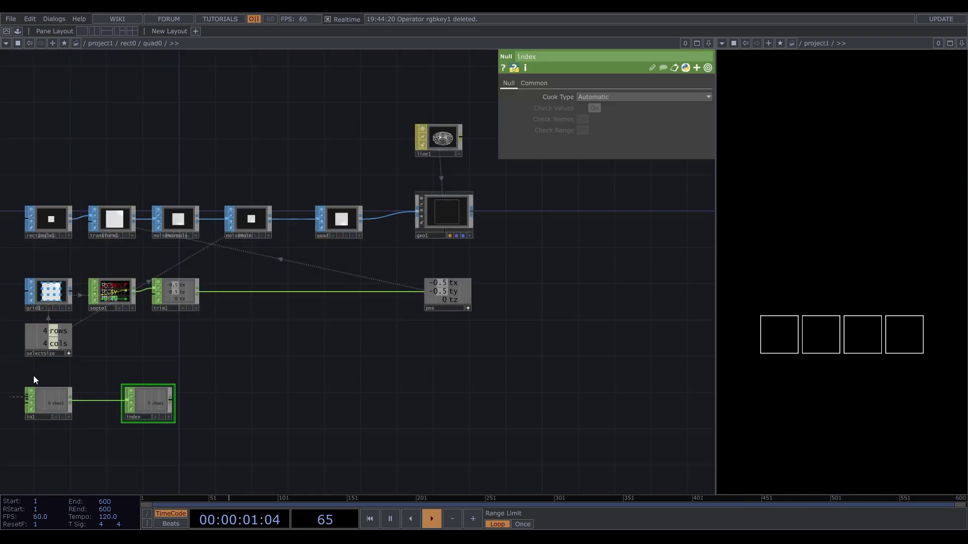
click(193, 298)
click(170, 417)
drag(159, 403, 639, 115)
click(639, 115)
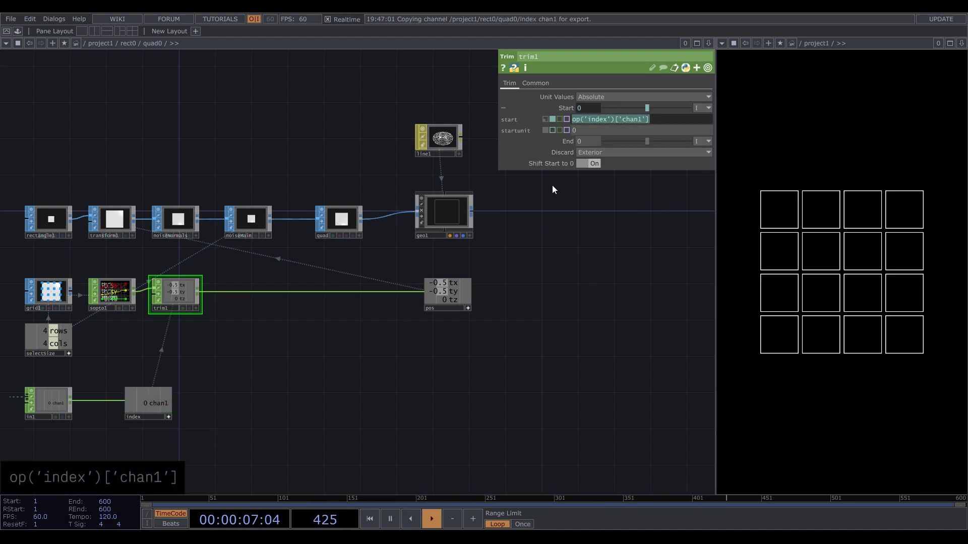
Step: Extend noiseMain's Seed expression to parent().digits * op('index')['chan1']
click(237, 206)
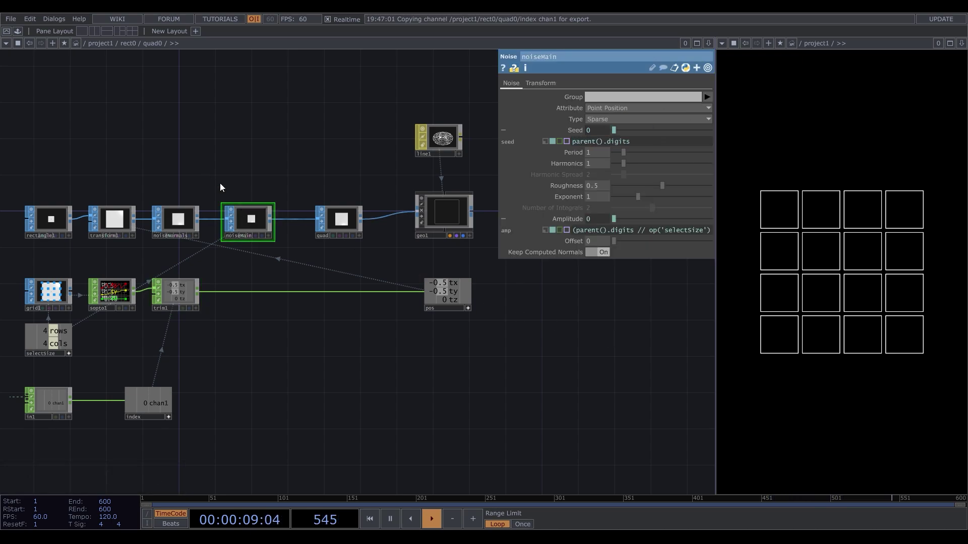
scroll(219, 185, up, 3)
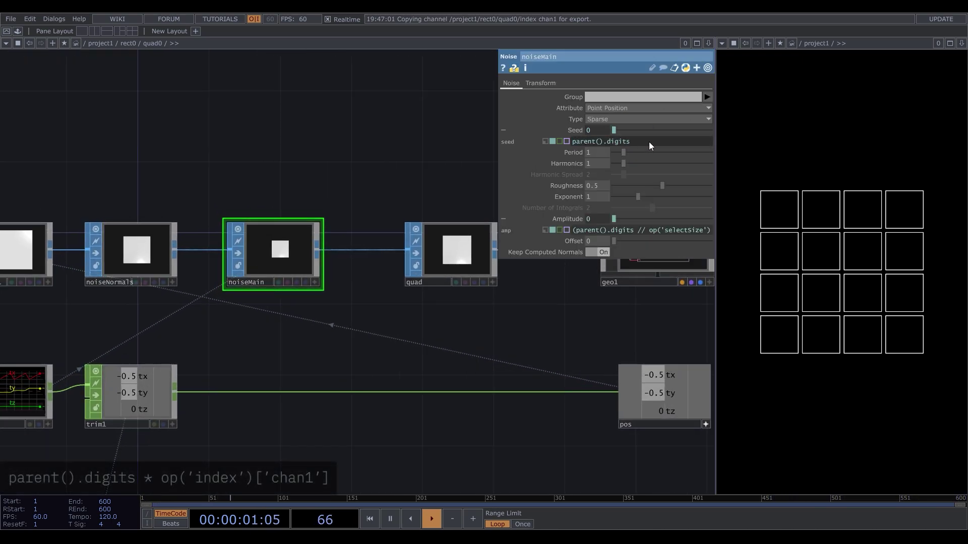
text(* op('index')['chan1'])
key(Return)
Step: Widen the parameter area and change noiseMain's Amplitude expression to (parent().digits // op('selectSize')['cols']) + 0.3
drag(498, 152, 351, 151)
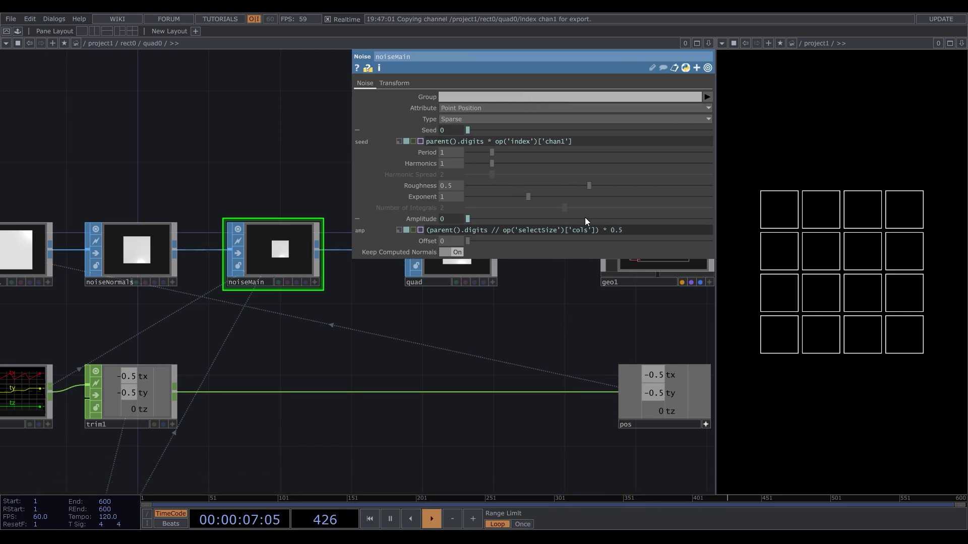
drag(622, 229, 601, 231)
key(BackSpace)
text(+ 0.3)
key(Return)
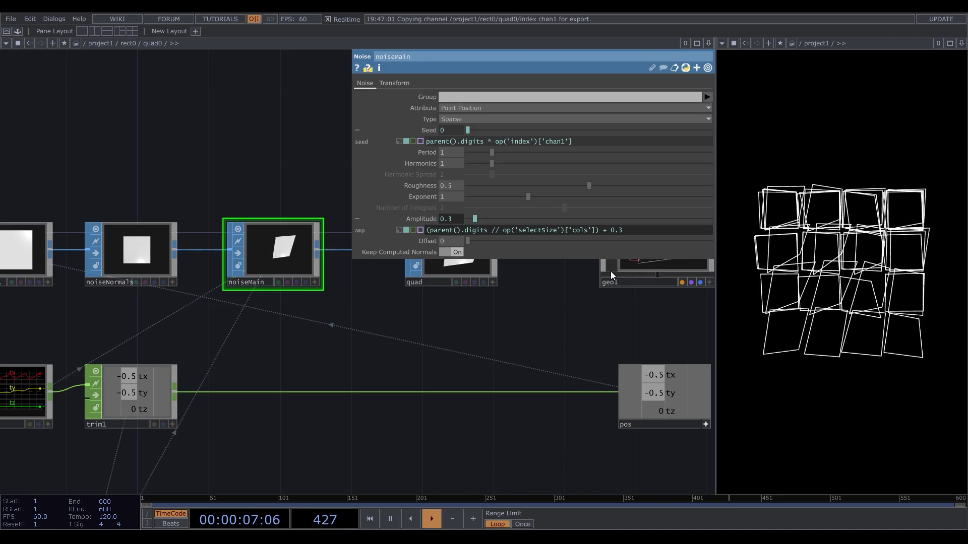
Step: Set noiseNormals' Seed to the expression parent().digits
click(161, 252)
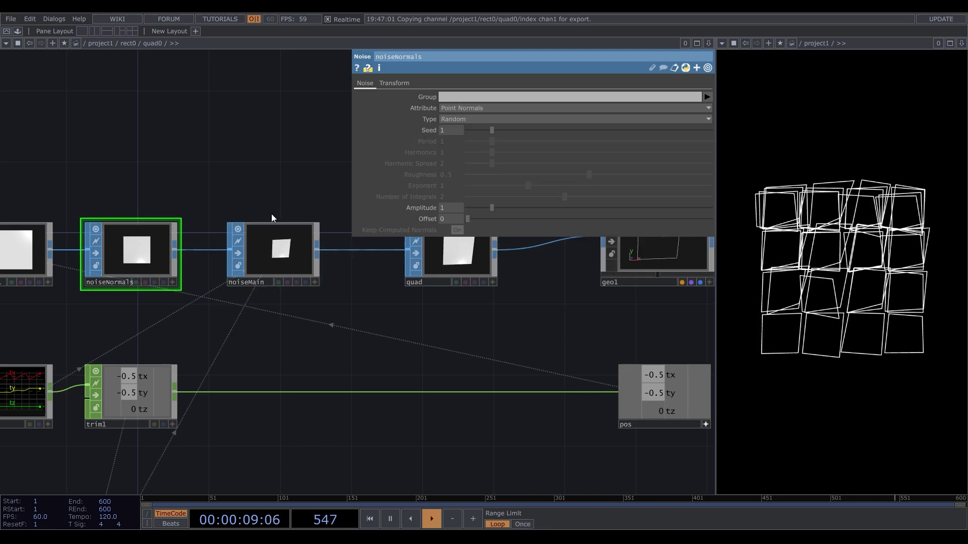
click(357, 130)
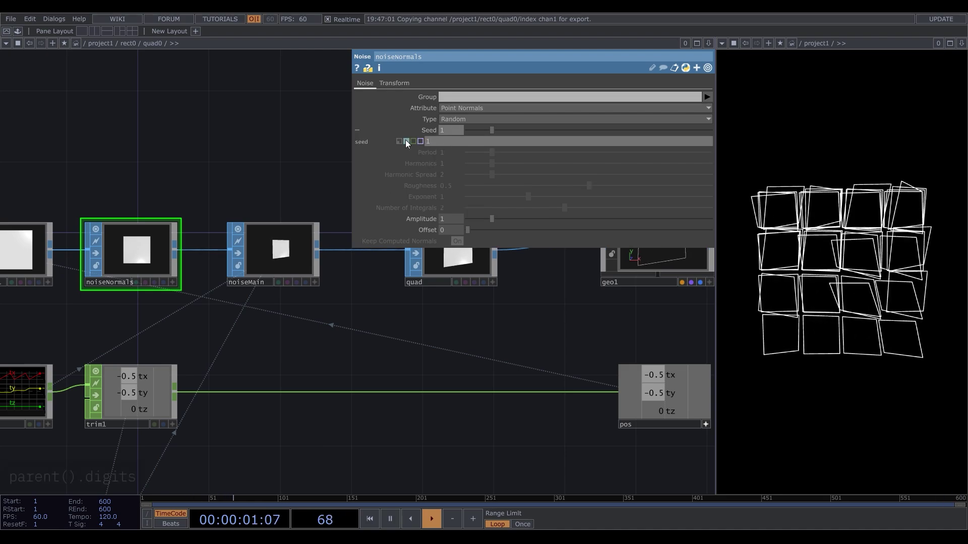
text(parent().)
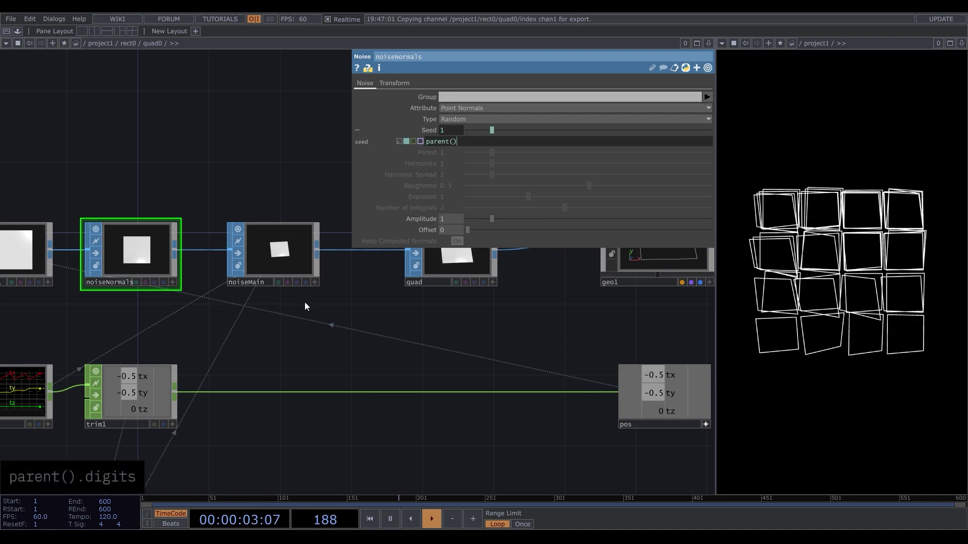
text(digits)
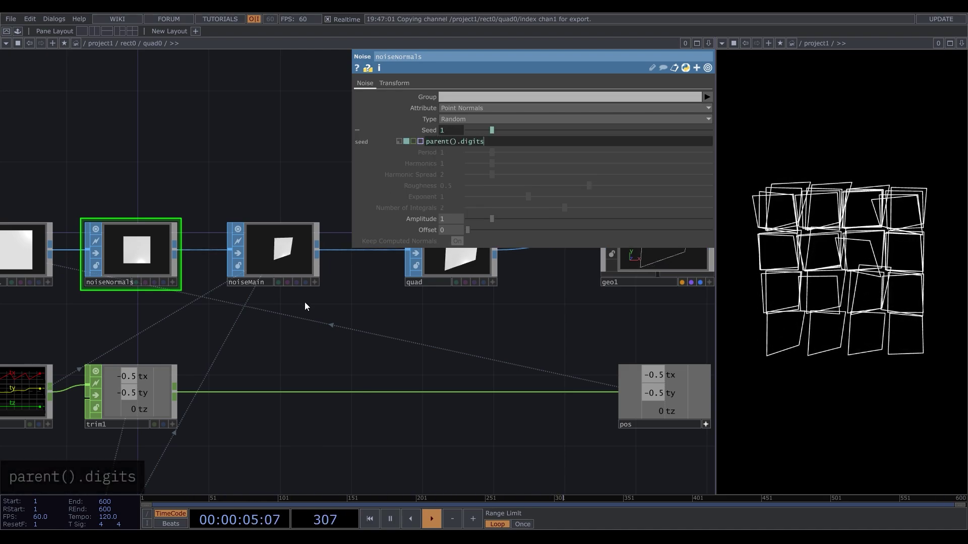
key(Return)
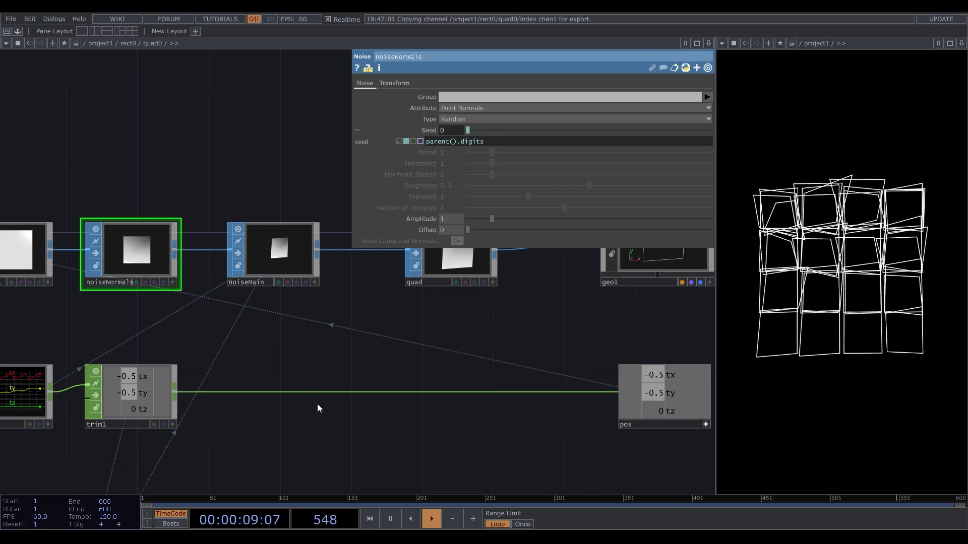
Step: Return to project1 and set the rows value of the size Constant CHOP to 6
scroll(316, 403, down, 20)
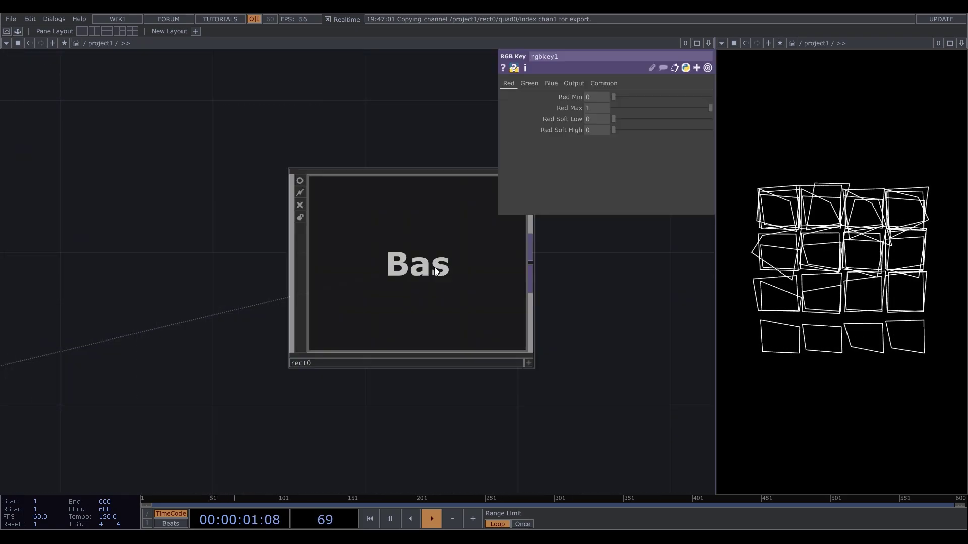
click(172, 349)
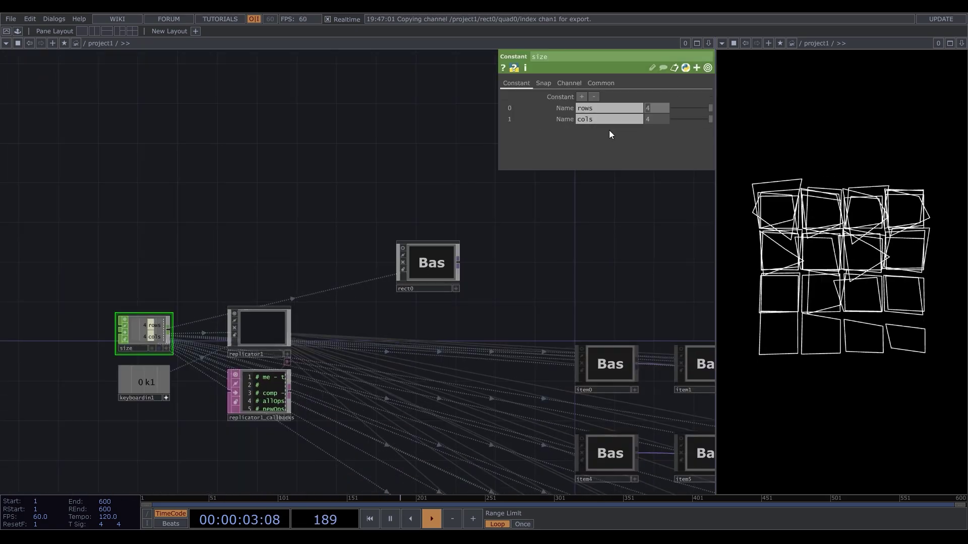
key(Up)
key(Up)
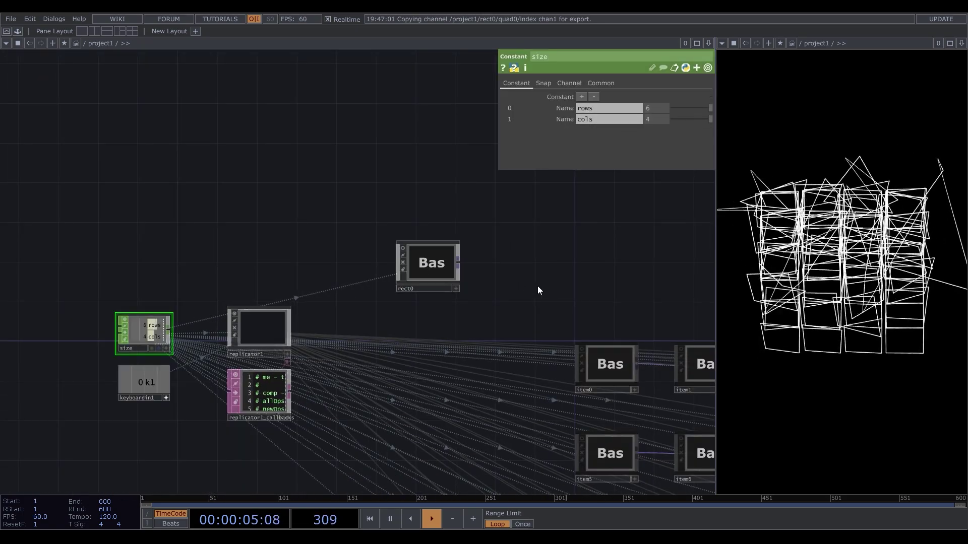
Step: Go into quad0 inside rect0 and copy the Rows expression of grid1
double_click(421, 259)
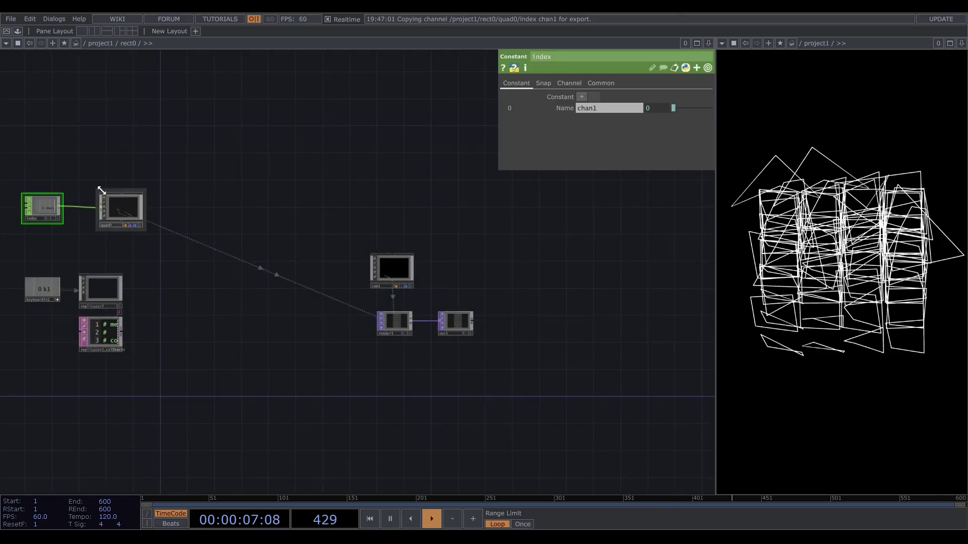
double_click(122, 207)
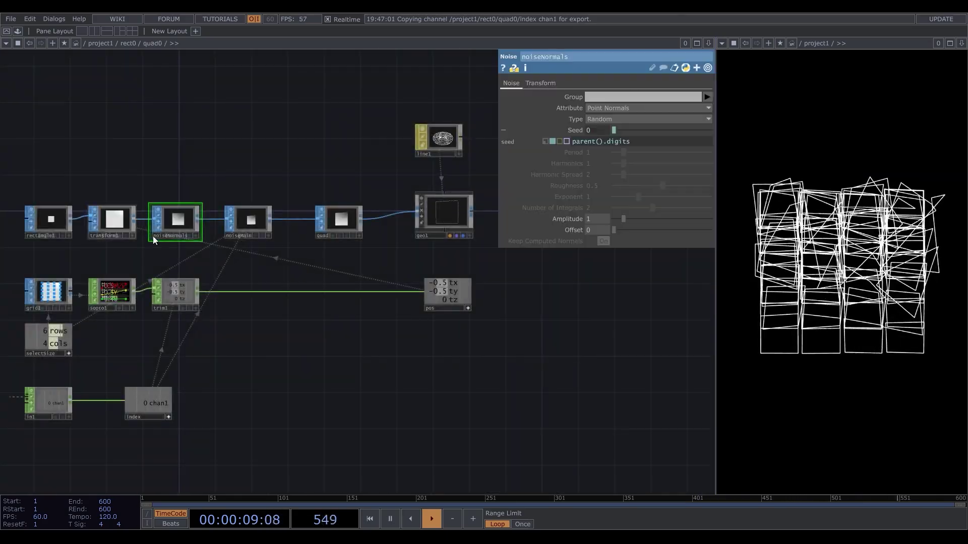
scroll(14, 274, up, 5)
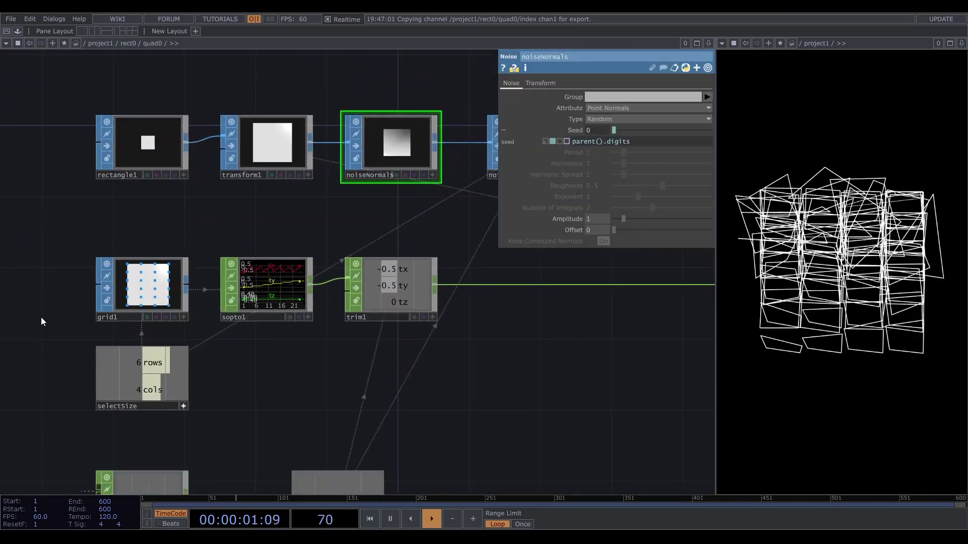
click(186, 265)
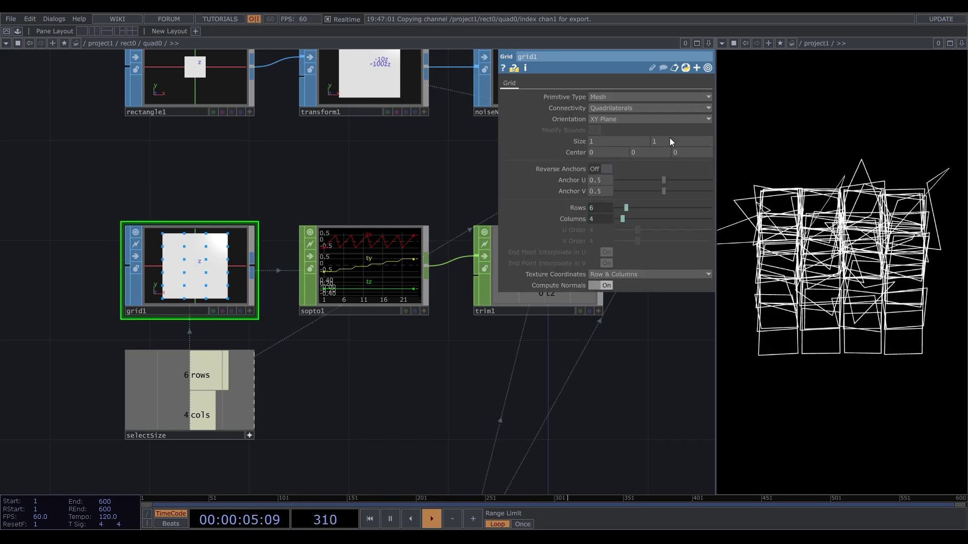
click(601, 210)
drag(684, 217, 515, 223)
key(ctrl+c)
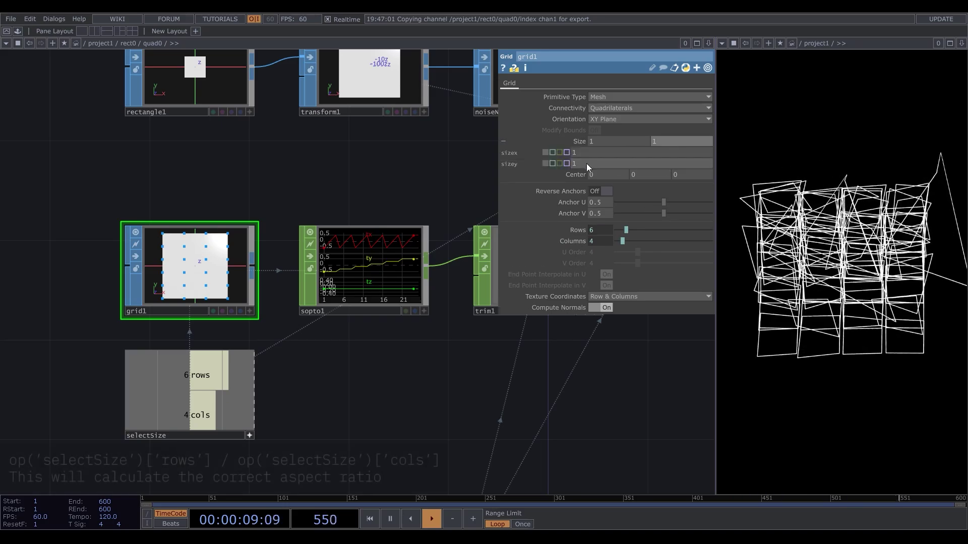
Step: Set grid1's vertical Size to the expression op('selectSize')['rows'] / op('selectSize')['cols']
click(503, 143)
click(555, 162)
key(ctrl+v)
text(/)
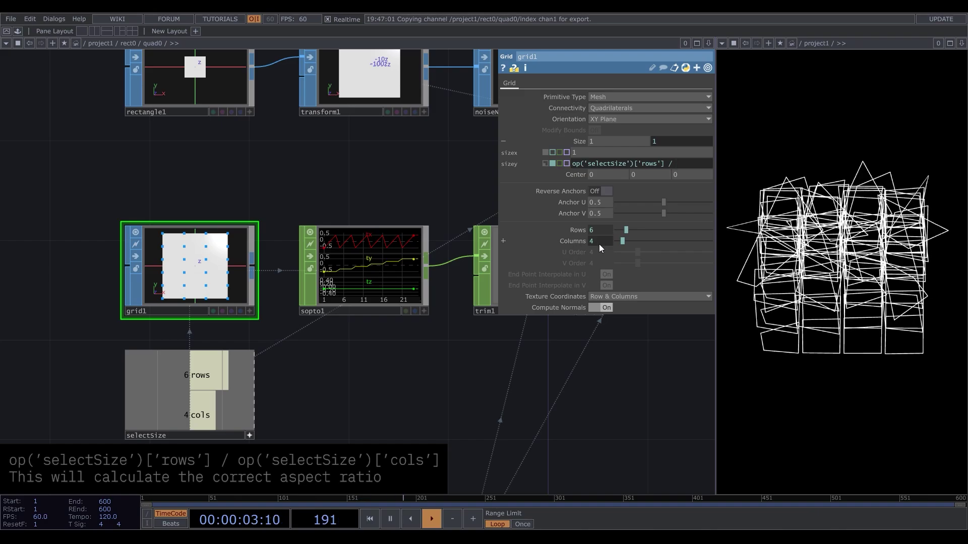
key(ctrl+v)
drag(702, 164, 688, 165)
text(col)
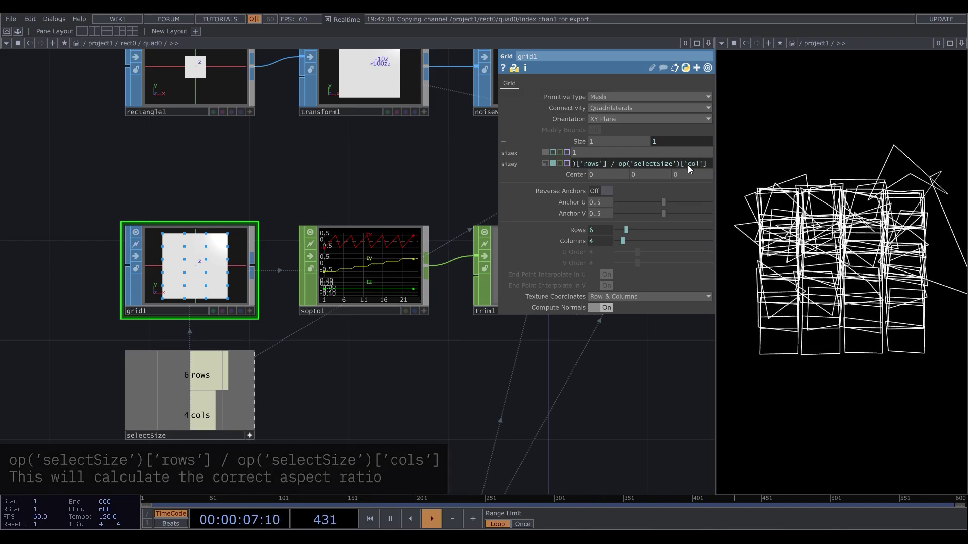
text(s)
key(Return)
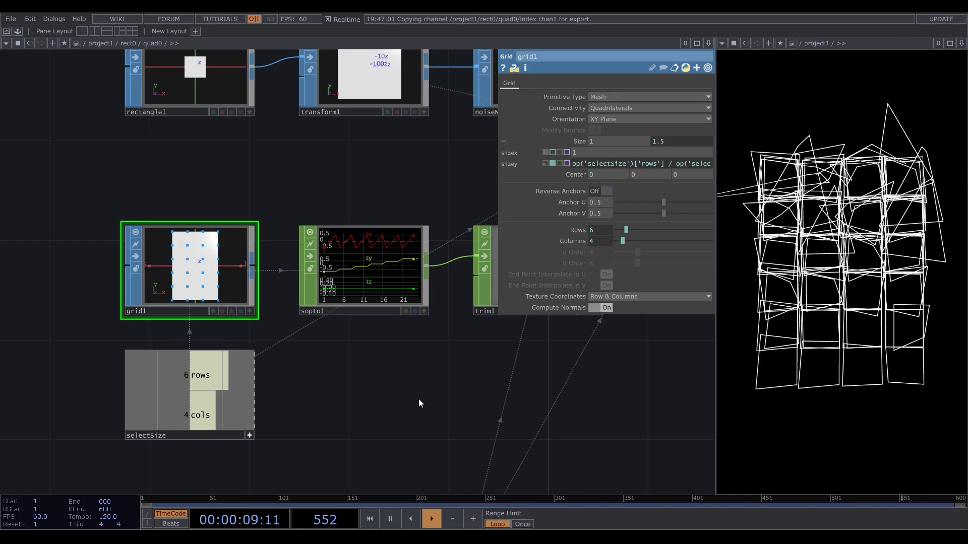
Step: Place a Constant TOP in an empty area of quad0 and paste four copies of it below
scroll(410, 400, down, 7)
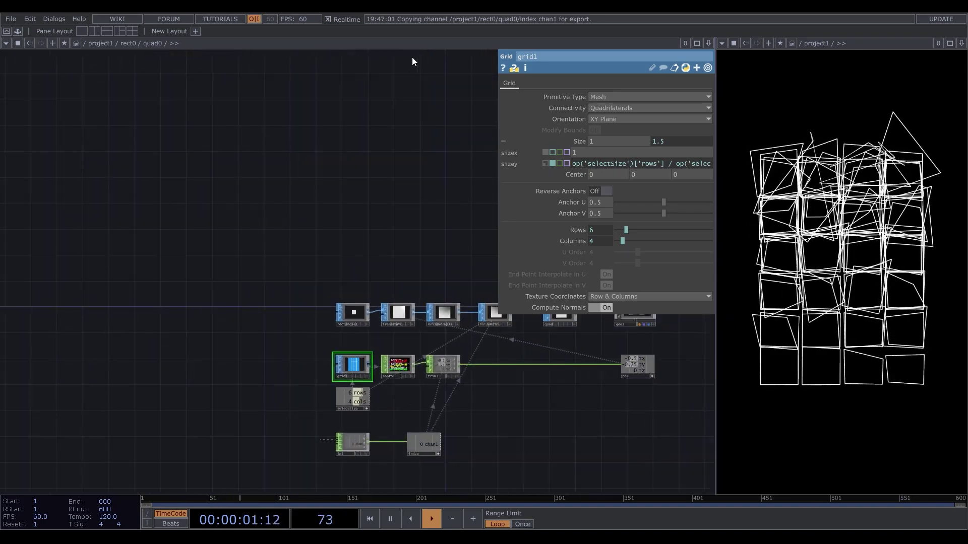
scroll(395, 107, up, 4)
key(Tab)
click(134, 56)
click(147, 184)
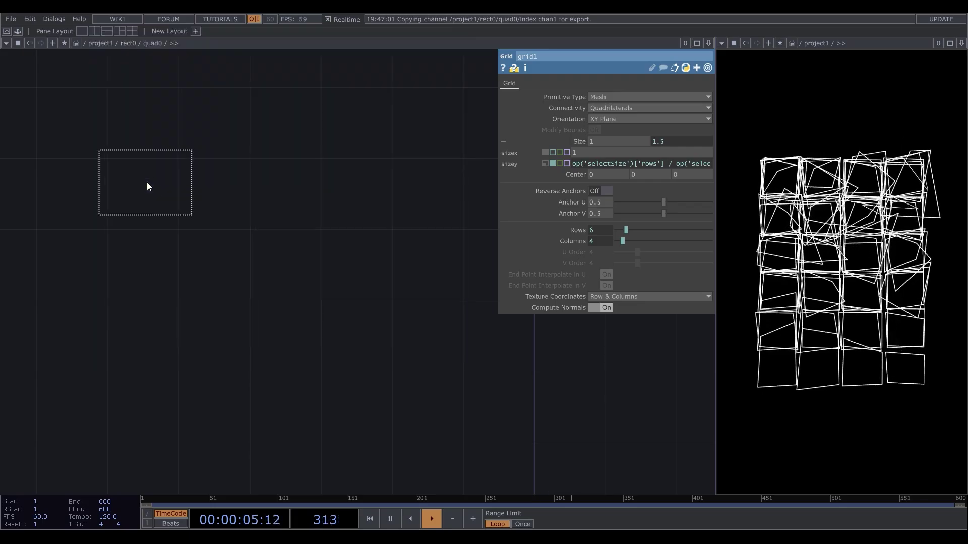
click(221, 192)
key(ctrl+c)
key(ctrl+v)
key(ctrl+v)
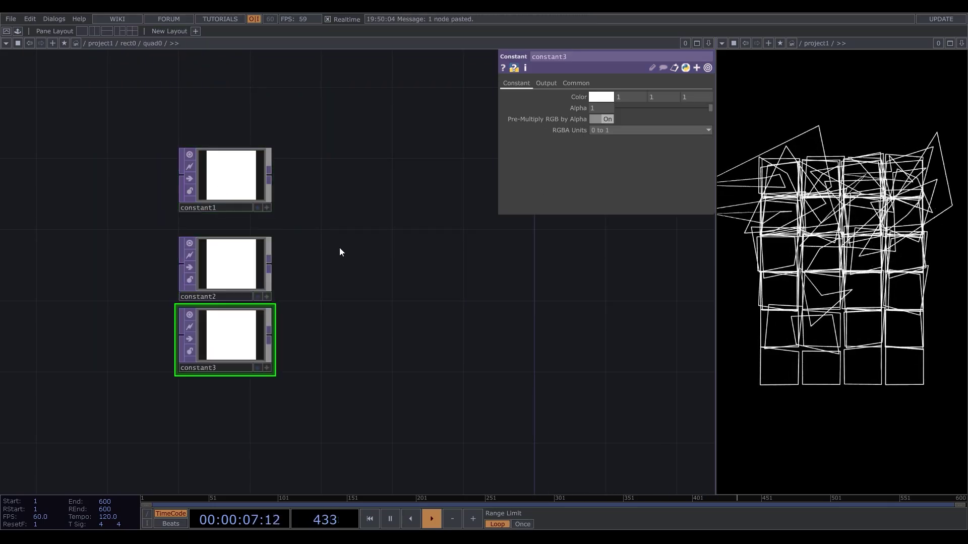
key(ctrl+v)
key(ctrl+v)
Step: Color constant2 mid grey and constant3 brown, about 0.6, 0.44, 0.33 in RGB
scroll(347, 116, down, 3)
click(263, 221)
click(602, 96)
click(896, 143)
click(262, 273)
click(601, 97)
mouse_move(907, 189)
mouse_down()
mouse_move(890, 180)
mouse_move(903, 190)
mouse_up()
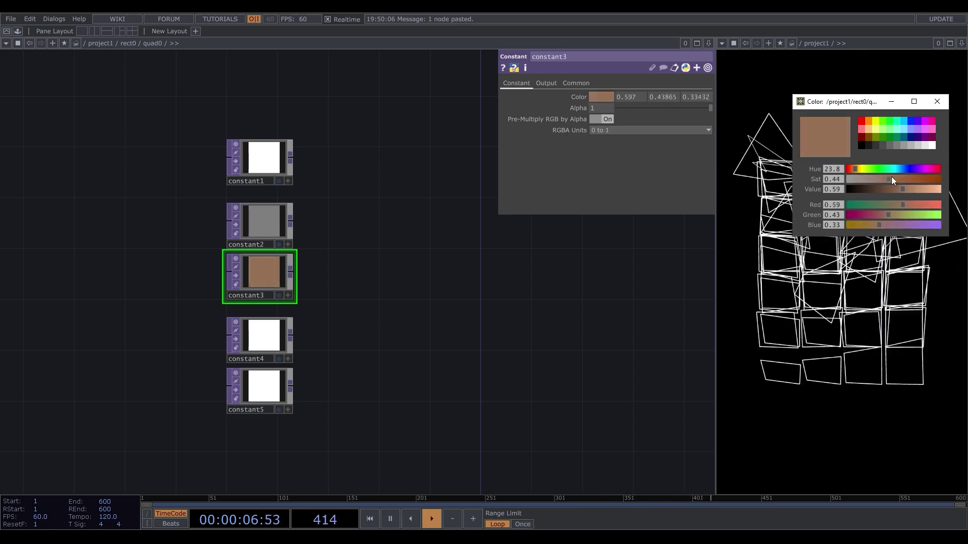
Step: Color constant4 a slightly muted red by adjusting its hue, value and saturation
click(259, 347)
click(259, 276)
click(262, 335)
click(868, 122)
drag(856, 169, 853, 170)
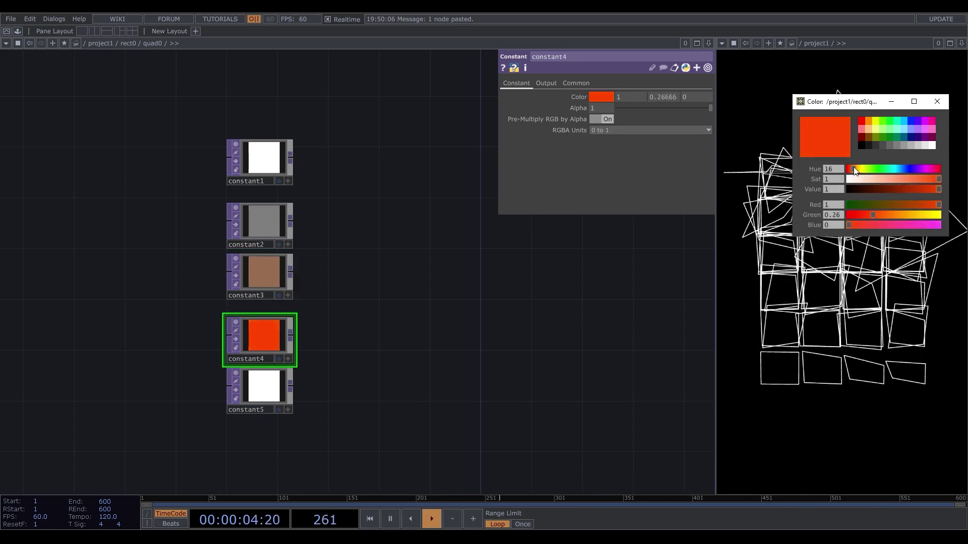
drag(938, 189, 929, 190)
drag(937, 179, 912, 175)
Step: Color constant5 a saturated blue-violet and move it slightly down, away from constant4
click(262, 387)
click(602, 97)
click(917, 129)
drag(852, 169, 920, 180)
drag(262, 387, 262, 400)
drag(920, 178, 919, 181)
mouse_move(939, 225)
mouse_down()
mouse_move(842, 226)
mouse_move(938, 224)
mouse_up()
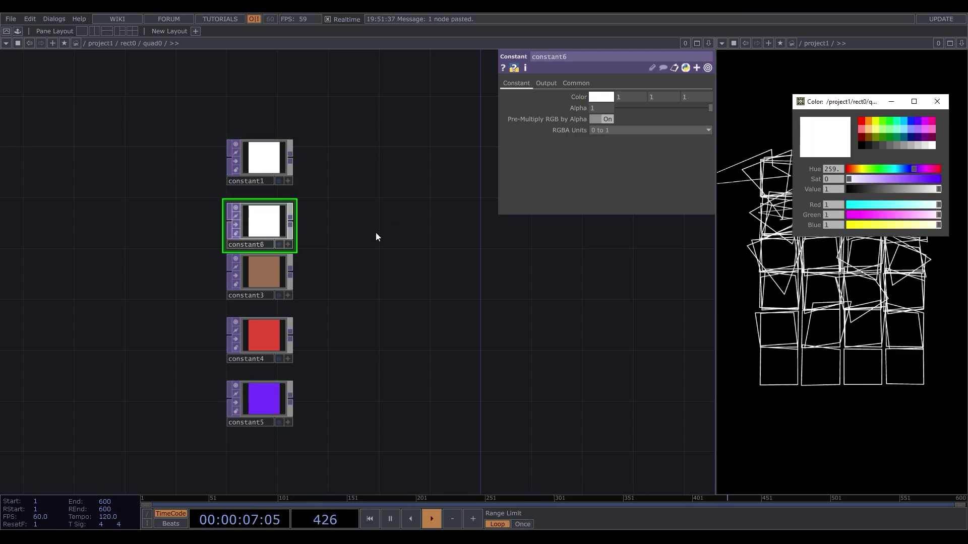
Step: Place a sixth, white Constant TOP above constant1 and wire all six Constants into a new Switch TOP
drag(259, 222, 259, 95)
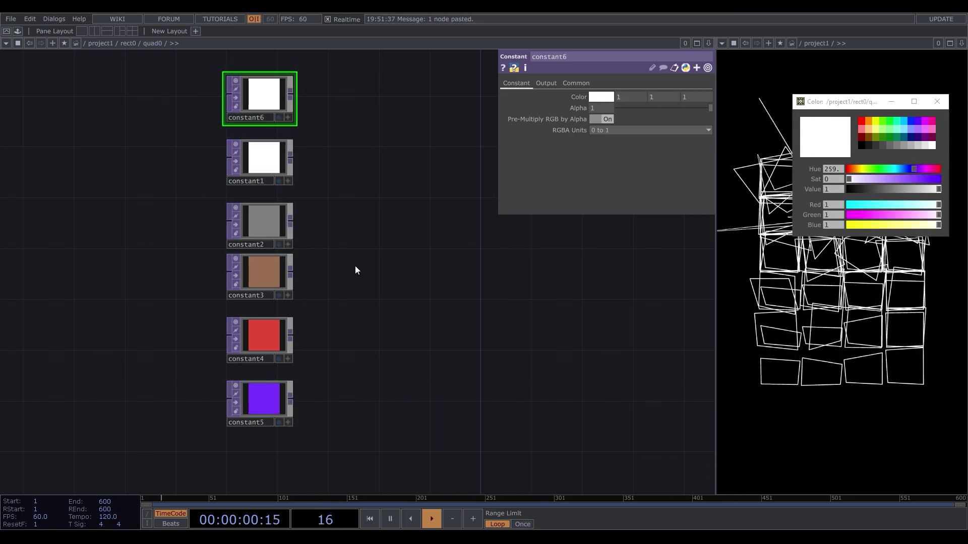
key(Tab)
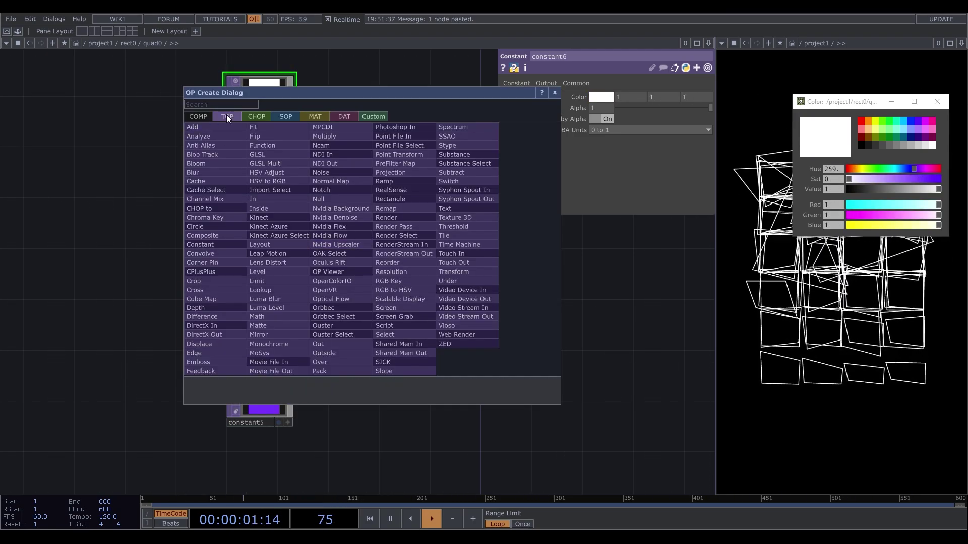
click(486, 180)
click(426, 249)
drag(316, 91, 252, 444)
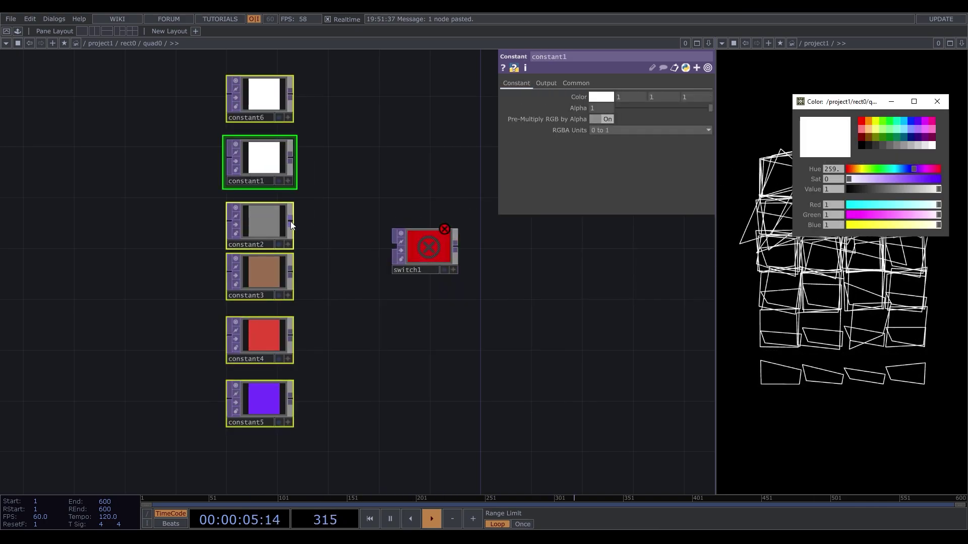
drag(292, 221, 396, 246)
click(937, 101)
Step: Set the Index of switch1 to 4.3 to preview its color inputs
scroll(52, 311, down, 3)
click(318, 268)
scroll(267, 253, up, 3)
drag(621, 97, 655, 97)
Step: Add a Pattern CHOP above switch1 and set its Type to Random
key(Tab)
click(258, 60)
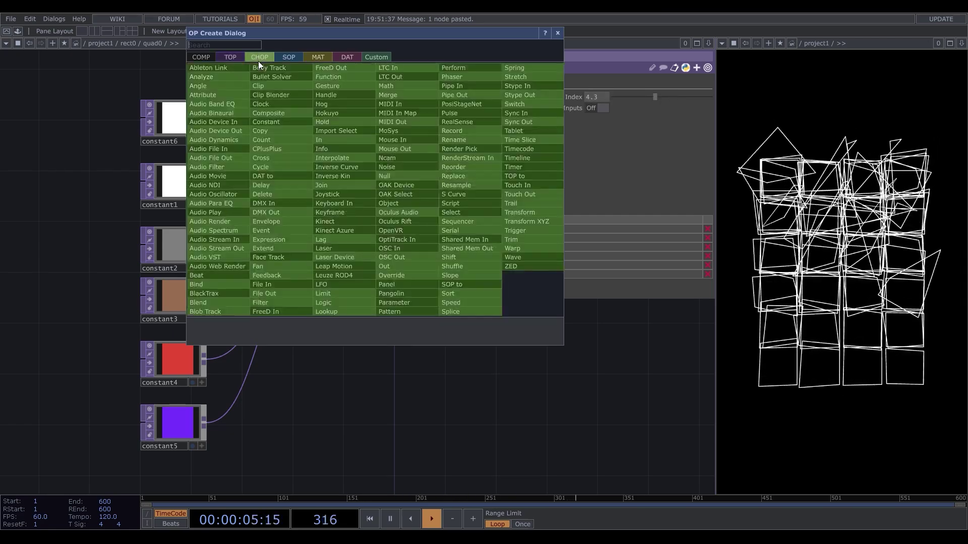
text(patter)
click(431, 309)
click(336, 159)
click(641, 98)
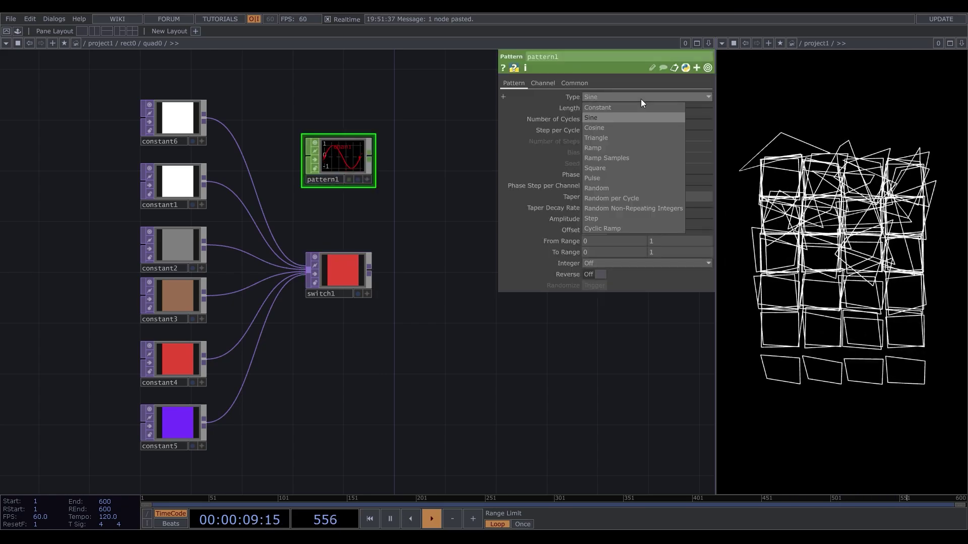
click(642, 175)
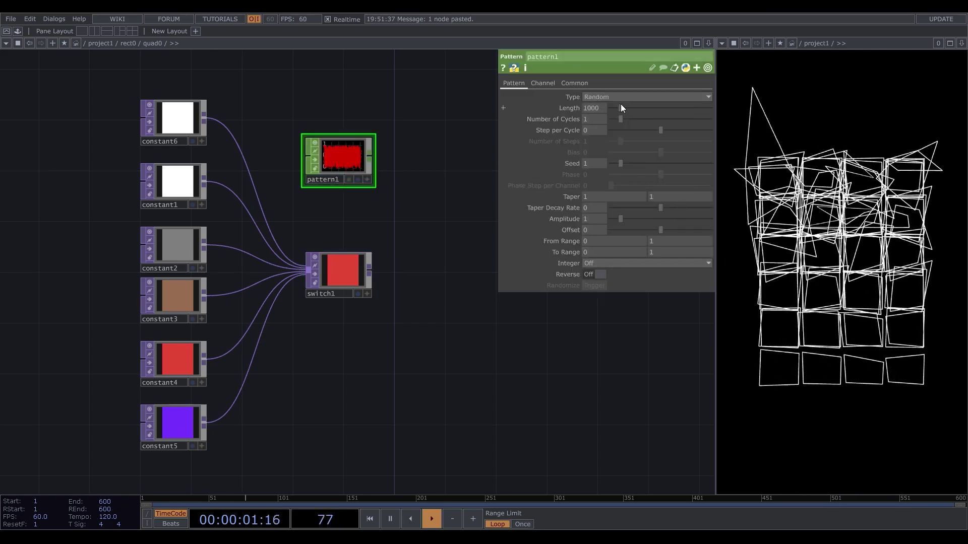
Step: Set pattern1's Length to 1, its Amplitude to 6 and its Integer mode to Floor
drag(620, 106, 595, 109)
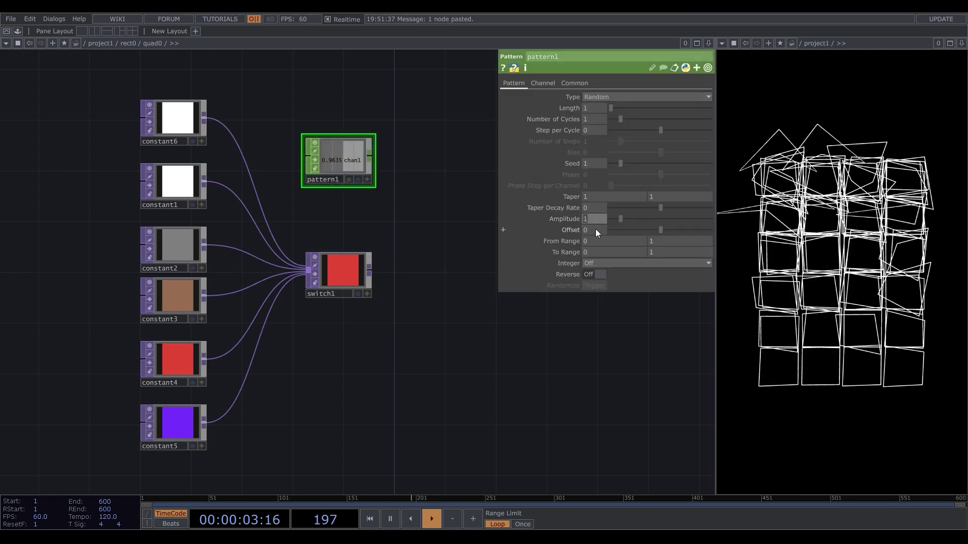
text(6)
key(Return)
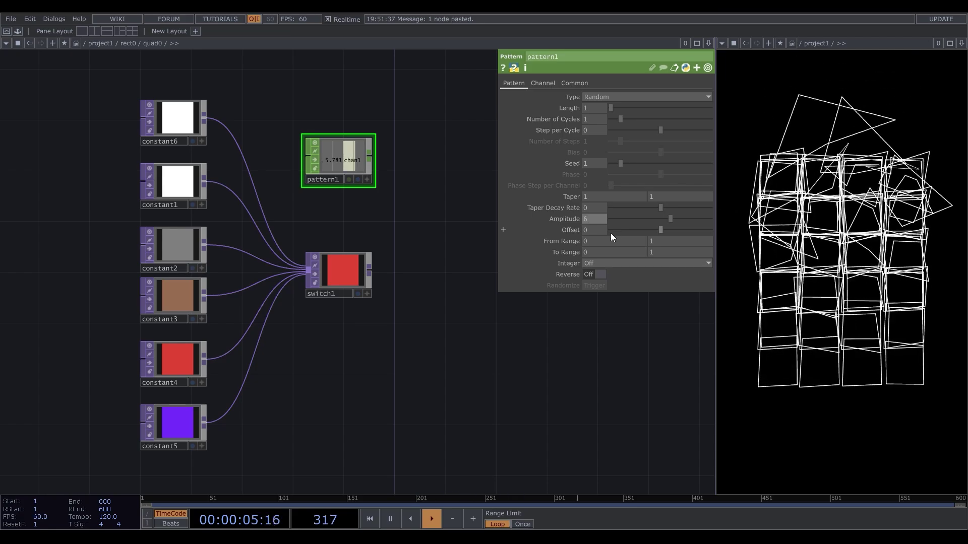
click(622, 265)
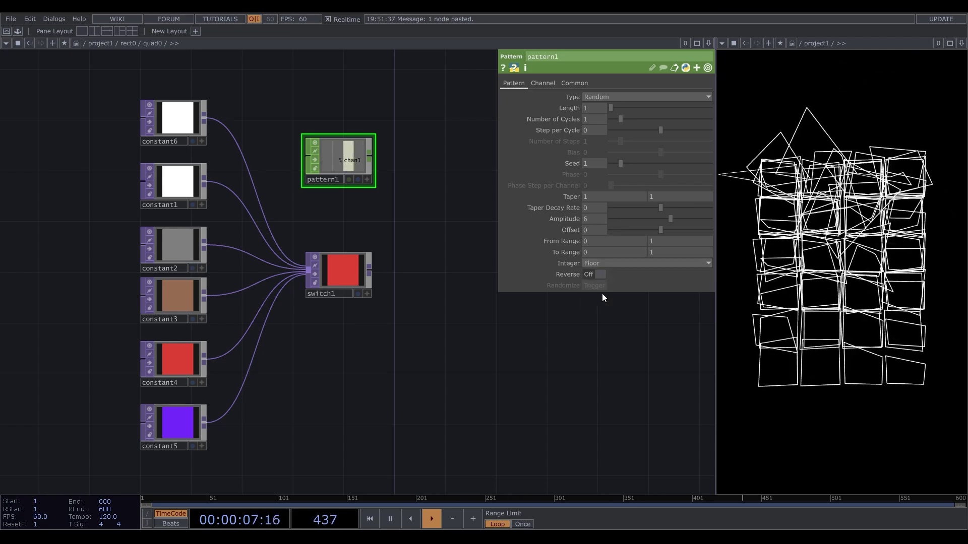
Step: Drive the Seed of pattern1 with the expression parent().digits
scroll(334, 135, up, 5)
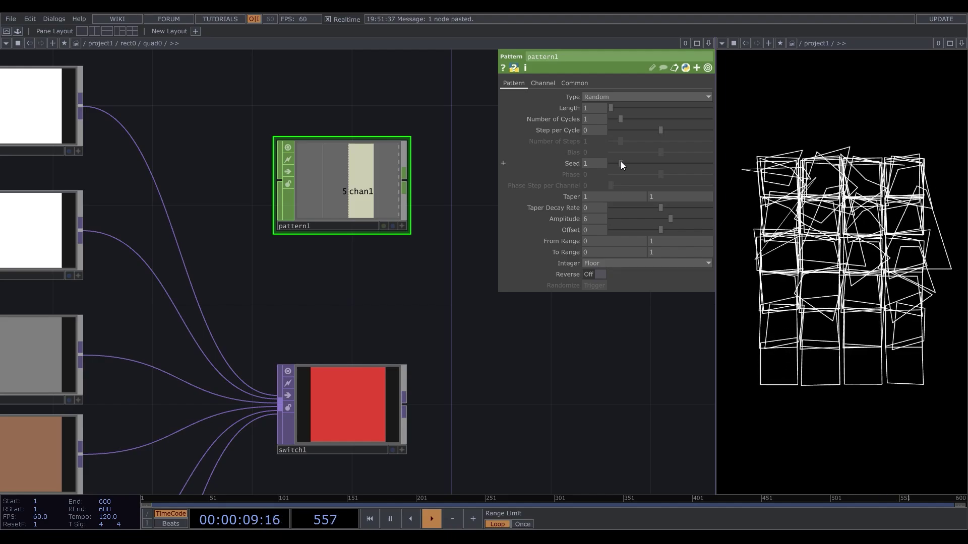
drag(620, 161, 628, 162)
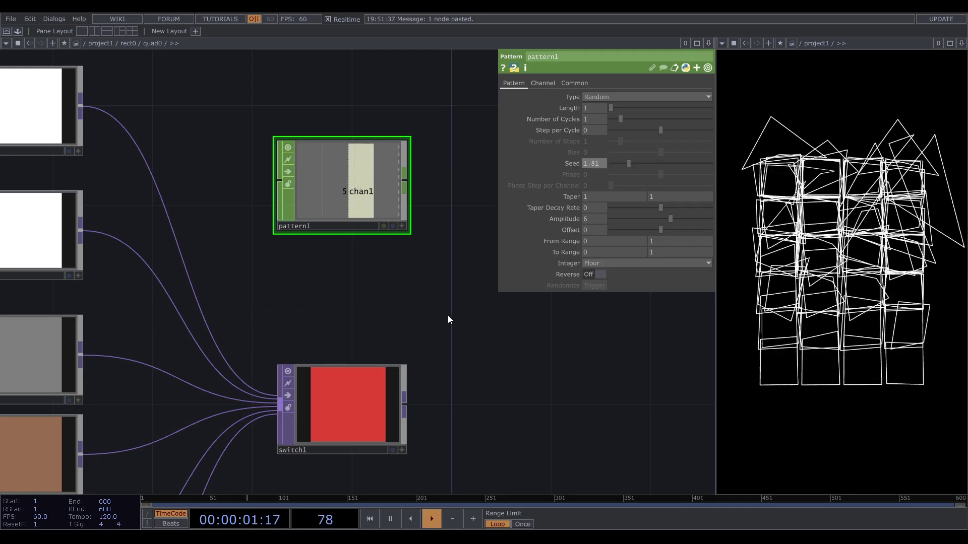
drag(497, 212, 436, 202)
click(441, 164)
click(524, 175)
text(parent().)
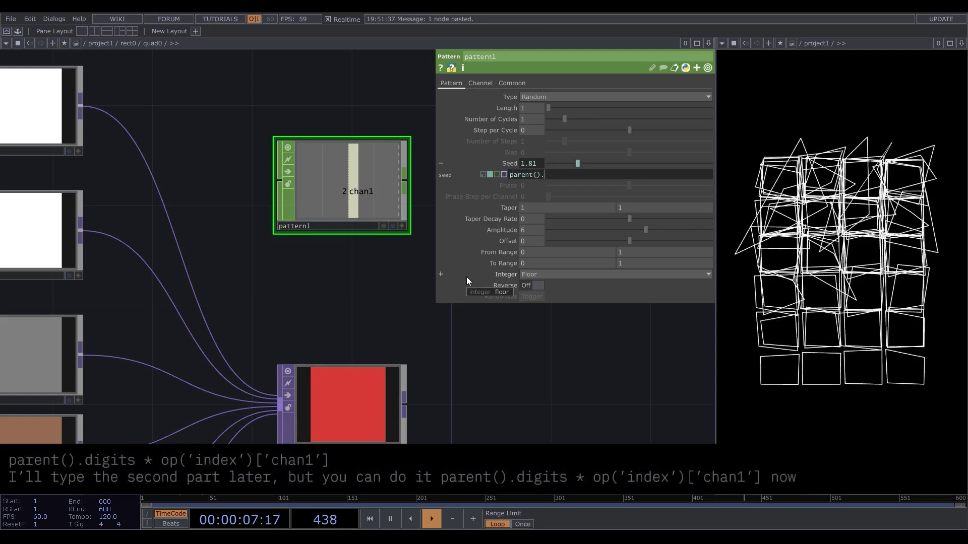
text(digits)
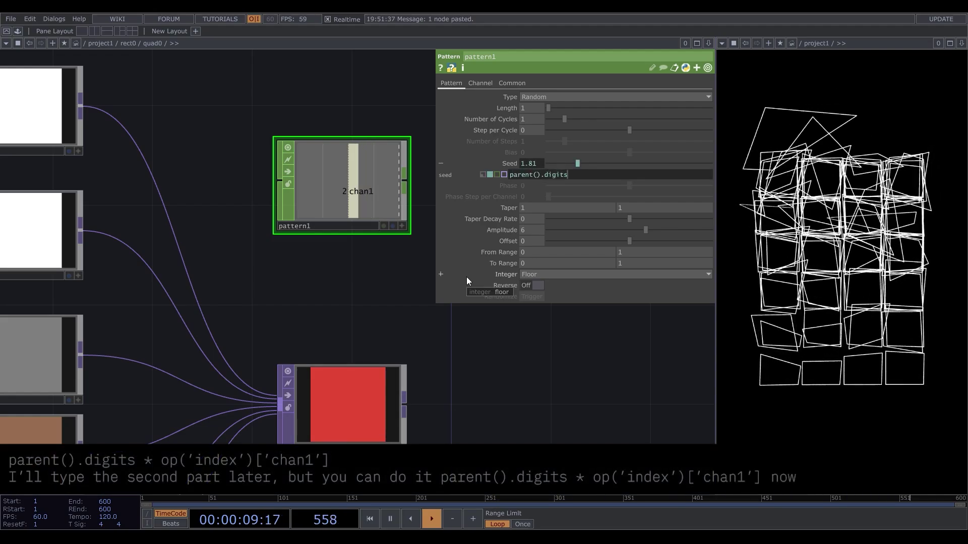
key(Return)
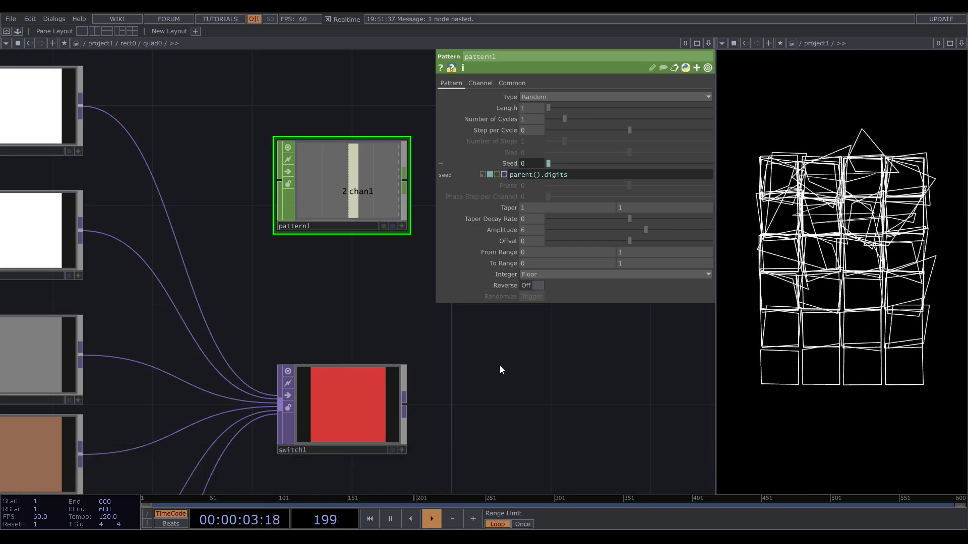
Step: Link pattern1's chan1 channel to the Index of switch1
click(377, 403)
drag(353, 187, 615, 102)
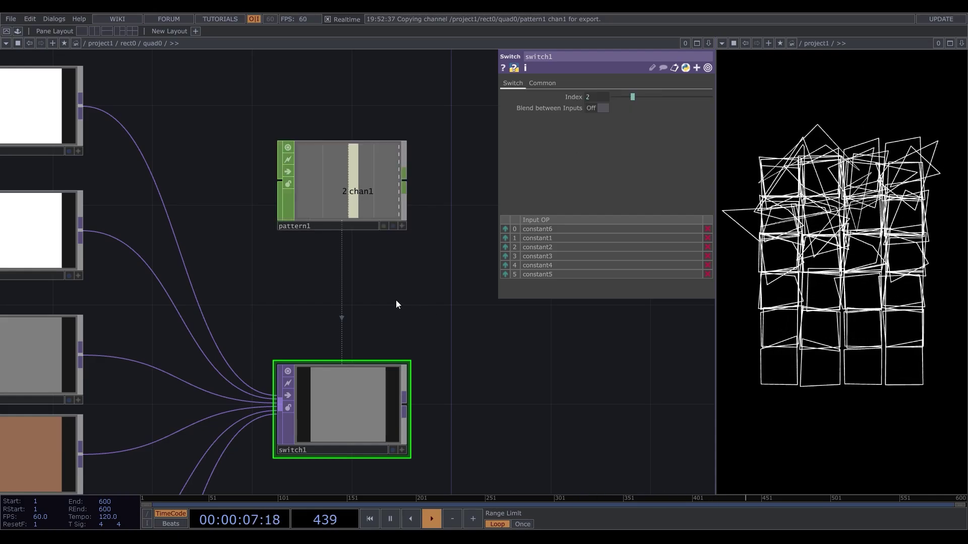
scroll(224, 262, down, 1)
scroll(225, 263, down, 2)
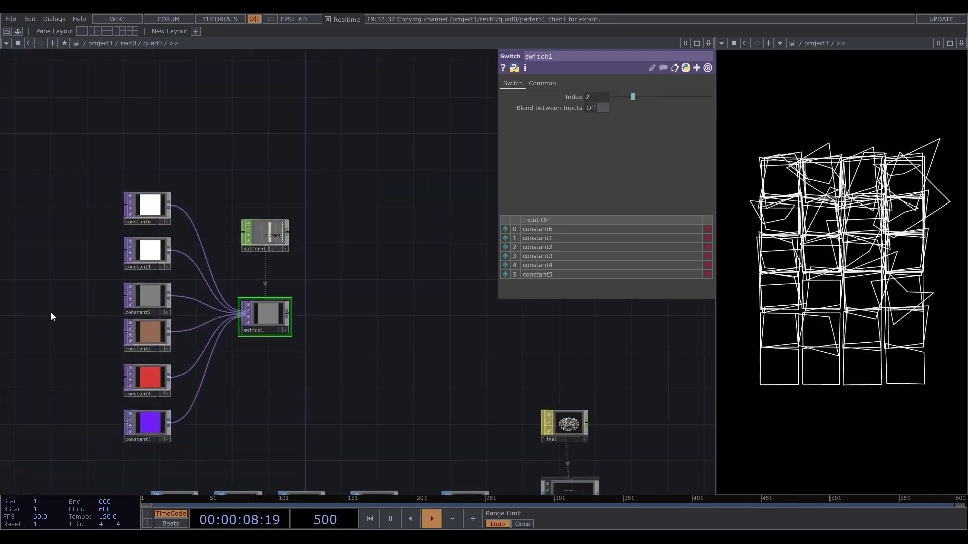
Step: Add a TOP to CHOP fed by switch1 and clear its Alpha channel name so only r, g and b are output
click(564, 423)
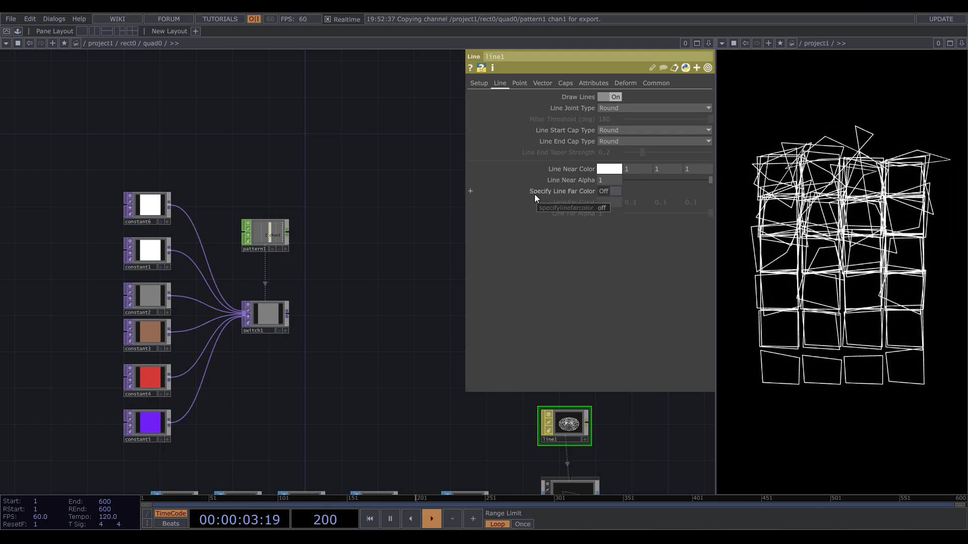
scroll(434, 372, up, 3)
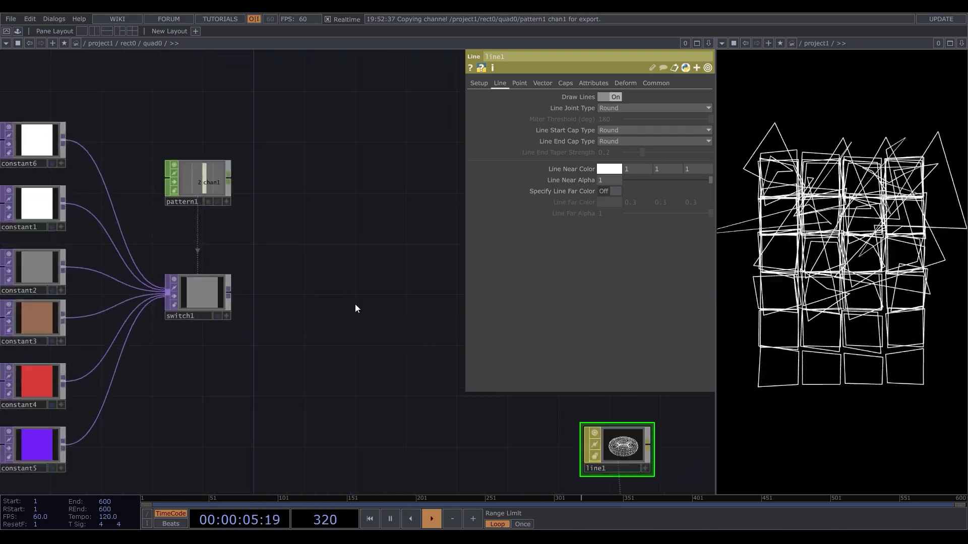
right_click(232, 294)
click(121, 165)
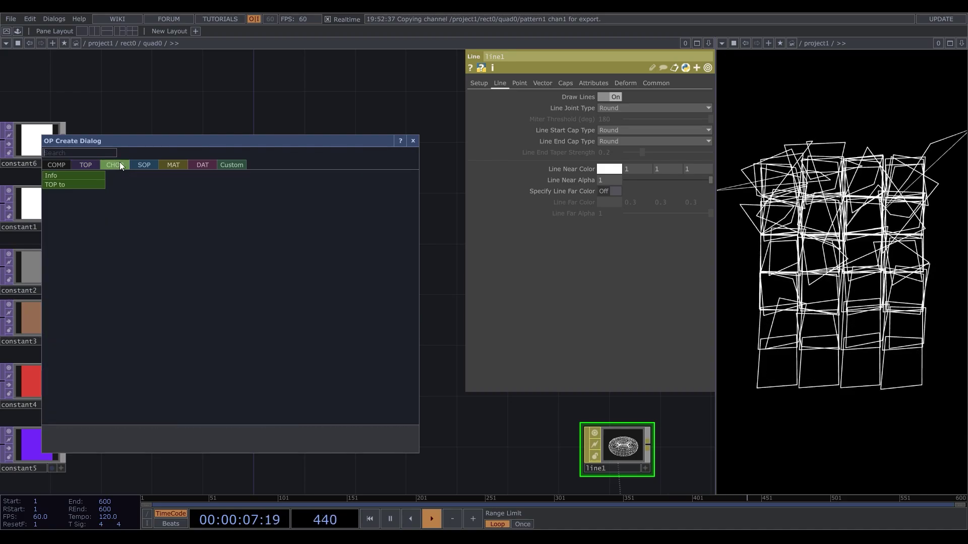
click(87, 180)
click(308, 292)
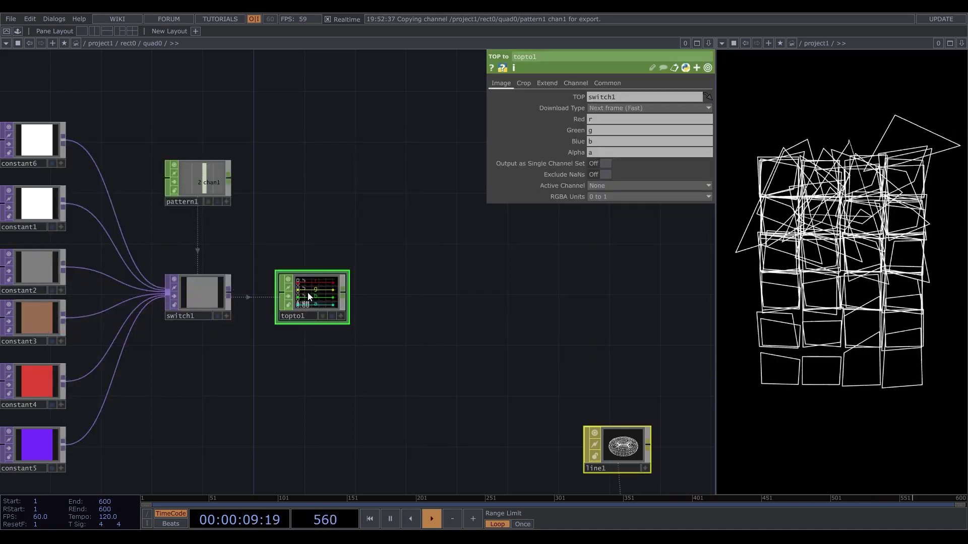
click(625, 151)
key(BackSpace)
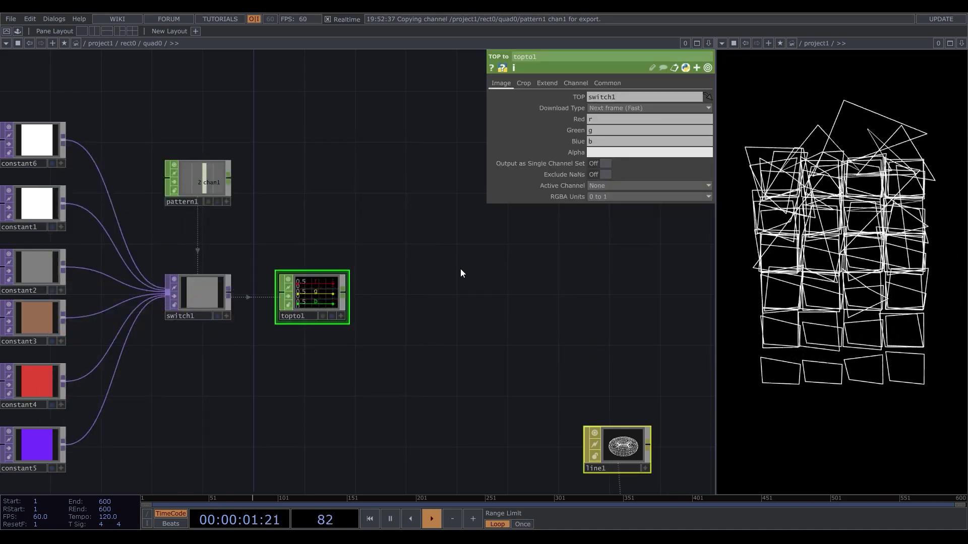
Step: Append a Null CHOP to topto1, name it colors and place it above line1
right_click(342, 292)
text(null)
click(360, 285)
click(403, 313)
text(colors)
key(Return)
drag(430, 299, 604, 286)
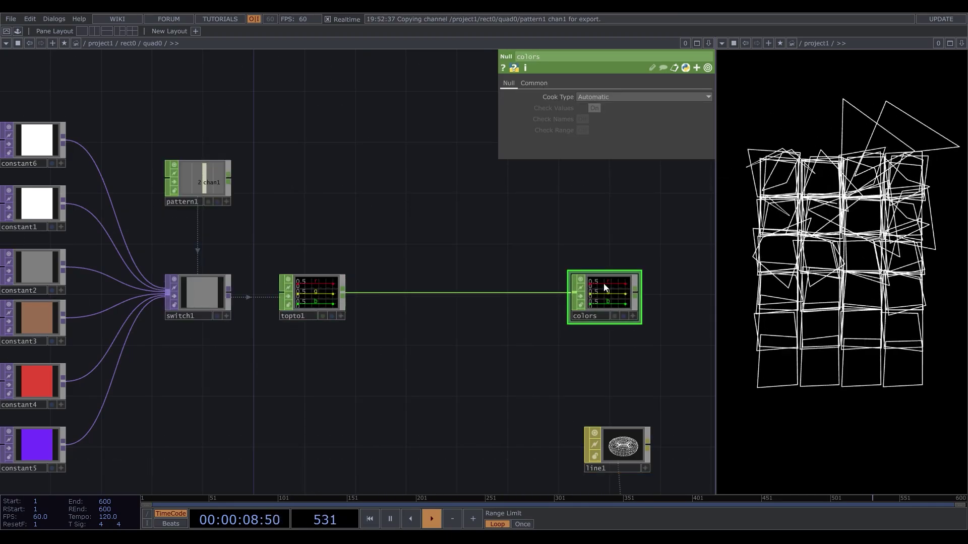
Step: Move colors next to topto1 and set line1's Line Near Color red and green to op('colors')['r'] and op('colors')['g']
click(617, 449)
scroll(237, 373, down, 3)
scroll(449, 324, up, 3)
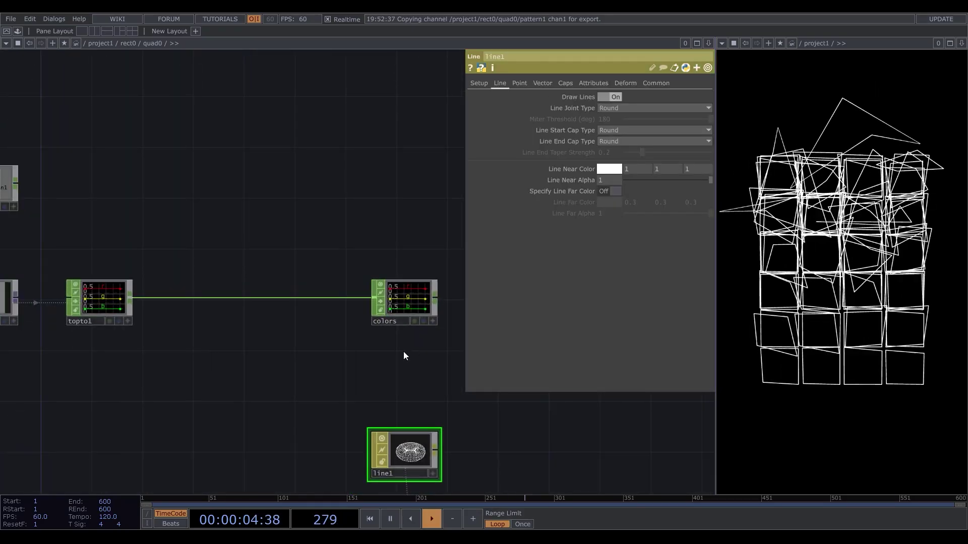
drag(398, 303, 194, 302)
click(470, 169)
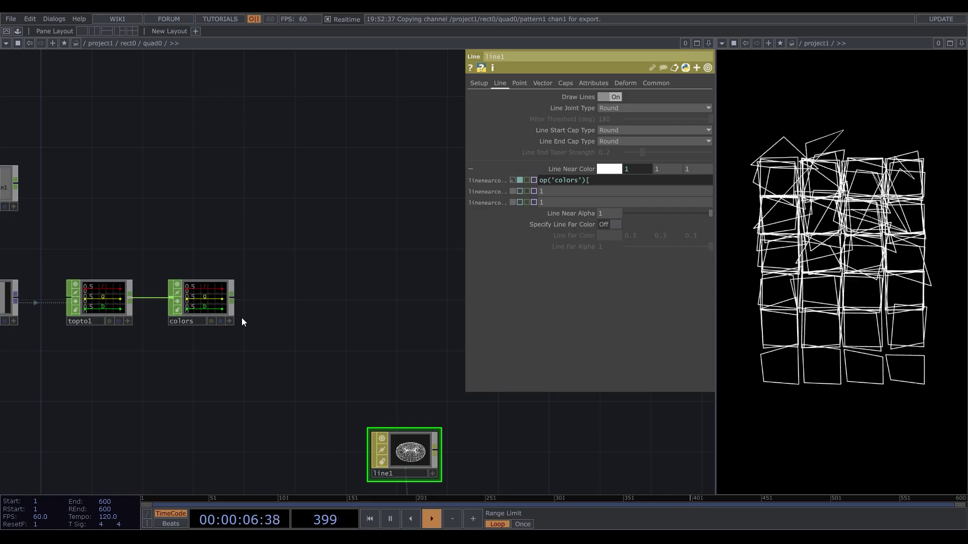
click(520, 191)
click(543, 193)
text(op('colors')['r'])
double_click(597, 192)
text(g)
Step: Set the blue component of line1's Line Near Color to the expression op('colors')['b']
click(519, 203)
click(544, 203)
text(op('colors')['r'])
key(Left)
key(Left)
key(BackSpace)
text(b)
key(Return)
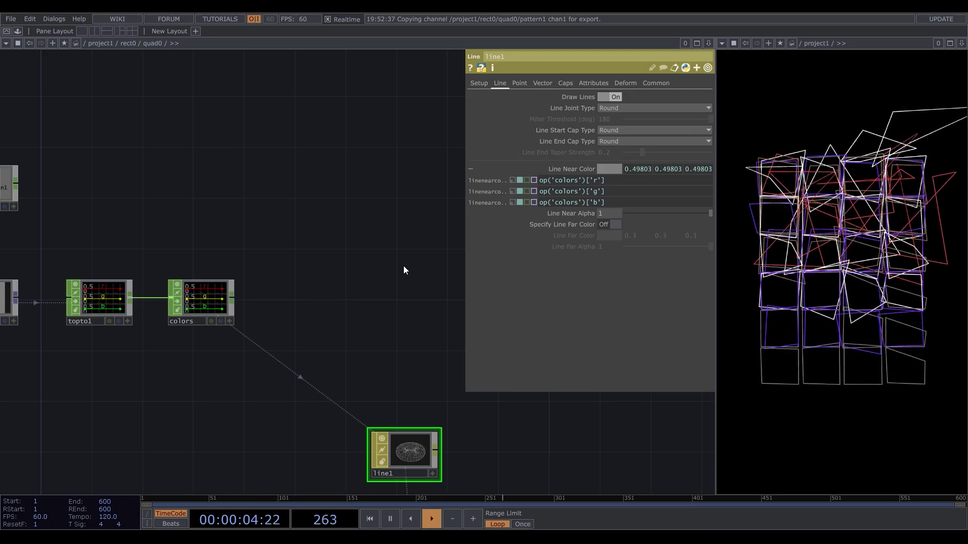
Step: Try offsets in pattern1's Seed expression, first parent().digits + 10 and then parent().digits + 2
scroll(404, 267, down, 3)
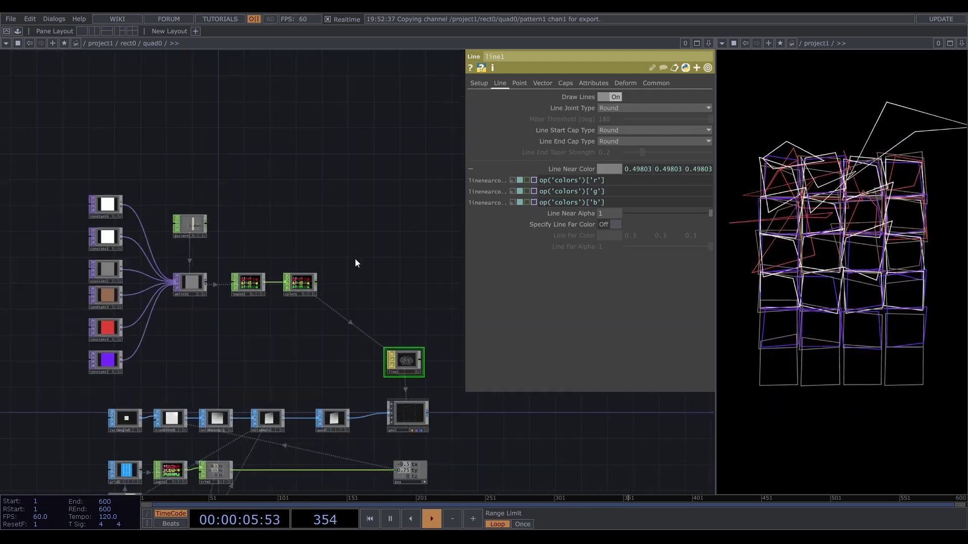
click(191, 228)
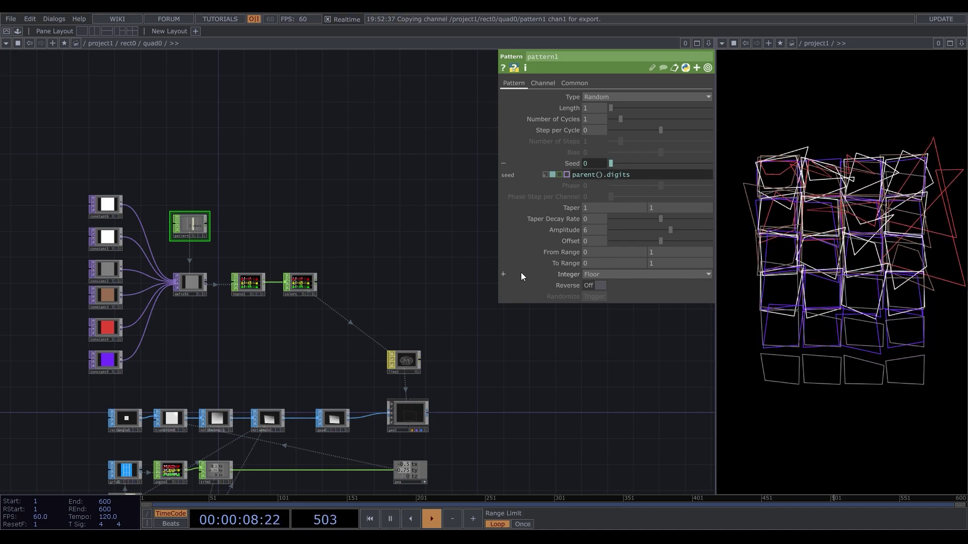
text(+ 10)
key(Return)
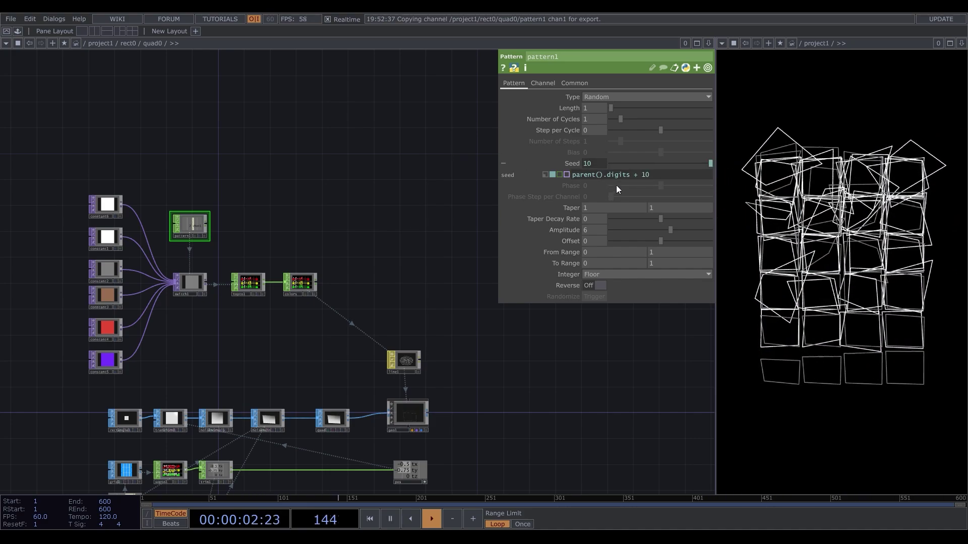
drag(650, 174, 641, 174)
text(2)
key(Return)
Step: Change pattern1's Seed expression to op('index')['chan1'] + parent().digits + 8 and widen its parameter window
scroll(447, 210, down, 5)
scroll(349, 347, up, 6)
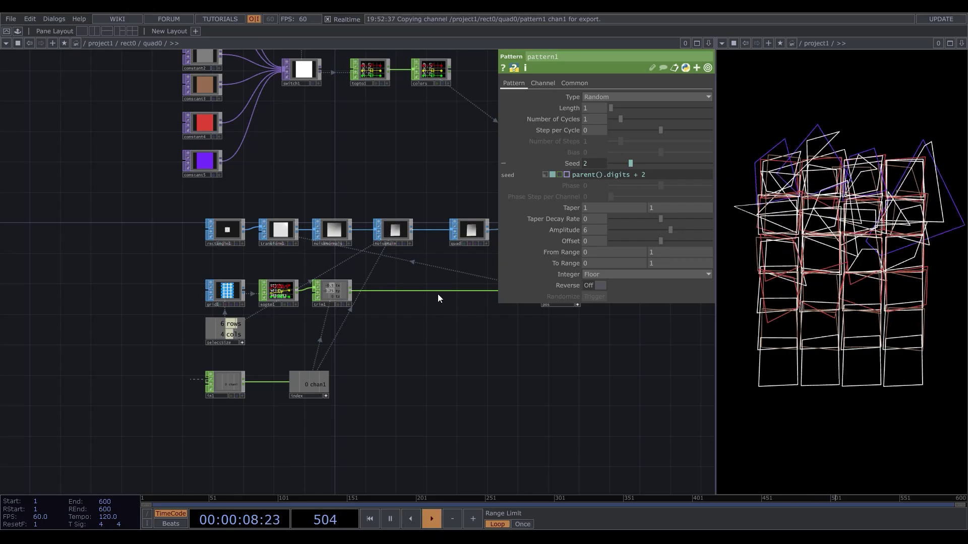
text(op('index')[)
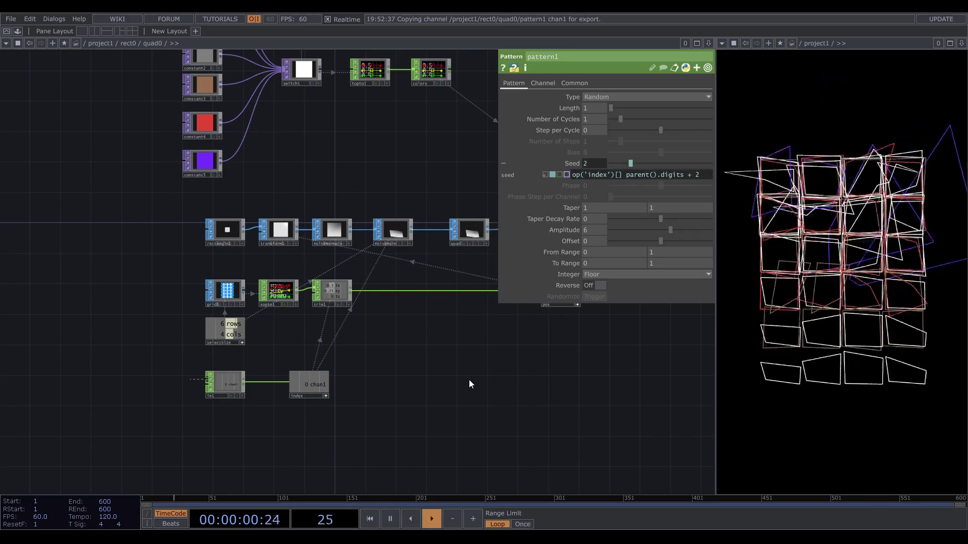
text(chan1')
click(649, 175)
text(+)
click(493, 397)
drag(498, 251, 390, 247)
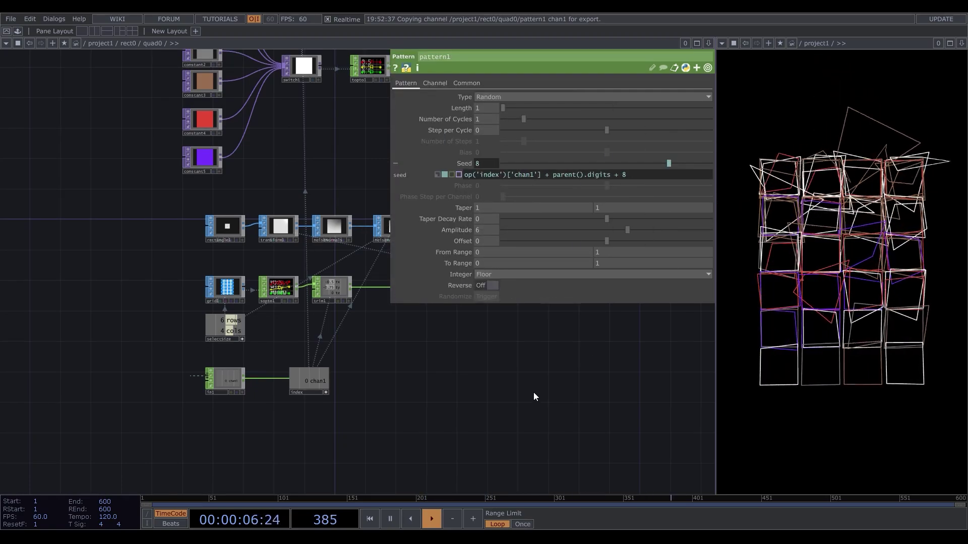
Step: Lighten the color of constant5 to a softer violet with RGB 0.60862, 0.42, 1
scroll(272, 85, up, 3)
drag(257, 61, 322, 186)
click(260, 329)
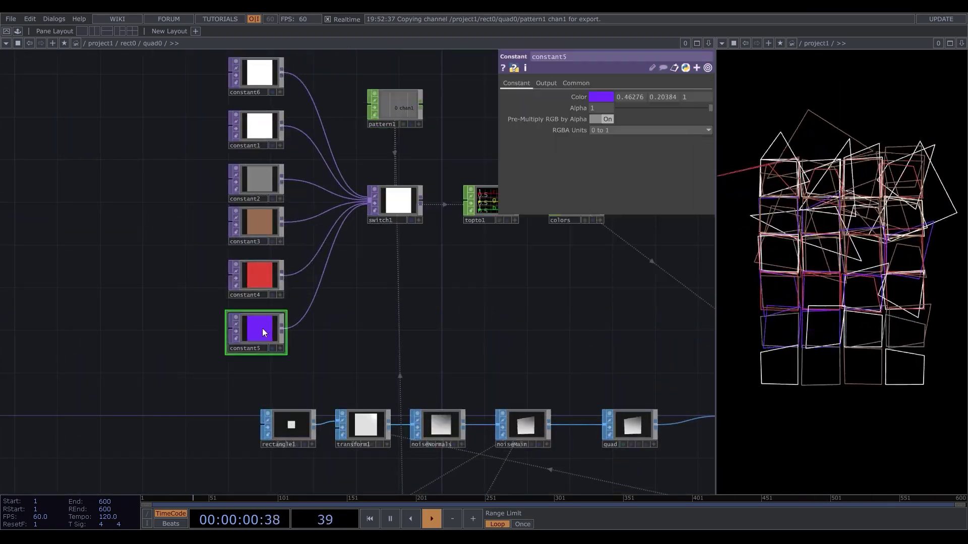
click(601, 97)
drag(857, 103, 560, 243)
drag(624, 319, 604, 318)
click(641, 241)
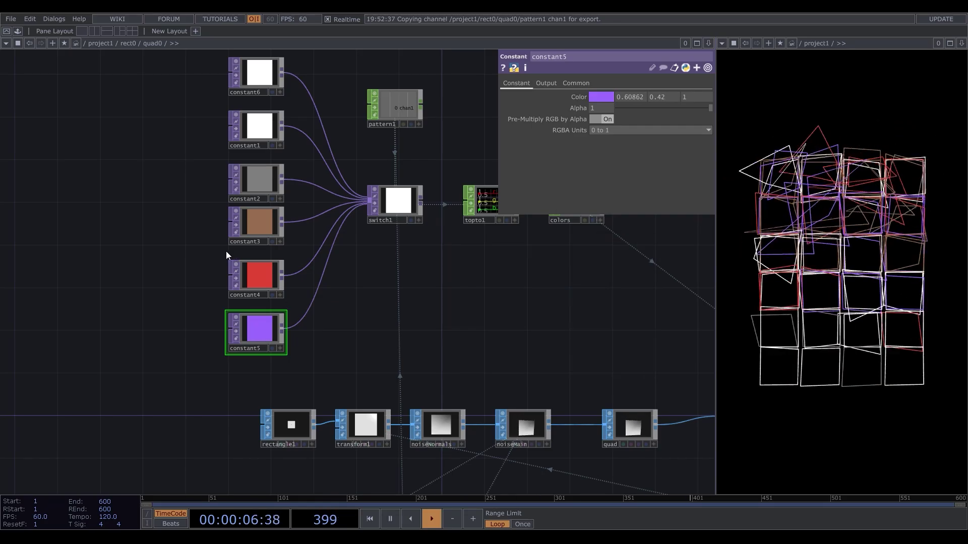
Step: Change the color of constant4 to a crimson red with RGB 0.894, 0.084, 0.21545
click(257, 275)
click(601, 96)
mouse_move(572, 354)
mouse_down()
mouse_move(591, 355)
mouse_move(558, 355)
mouse_up()
click(641, 241)
click(600, 97)
click(601, 97)
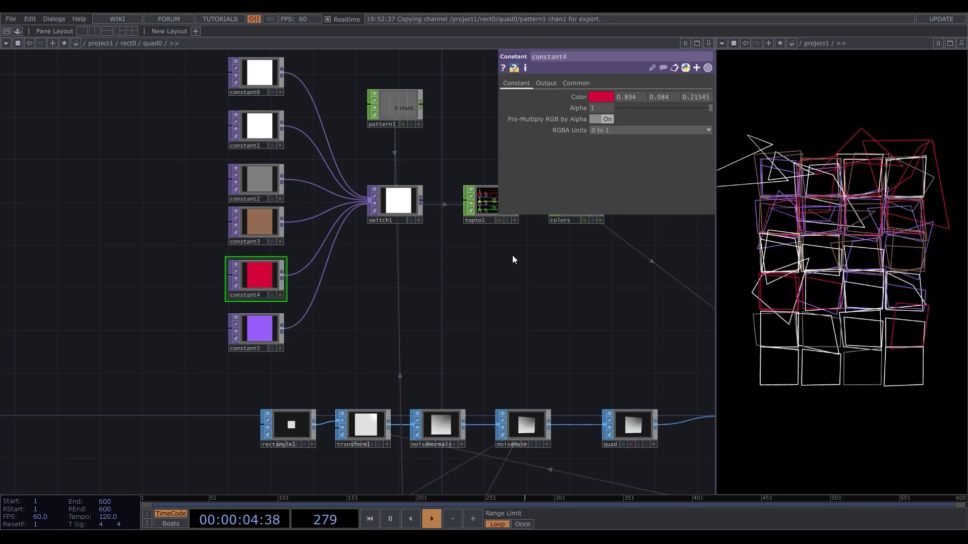
click(291, 426)
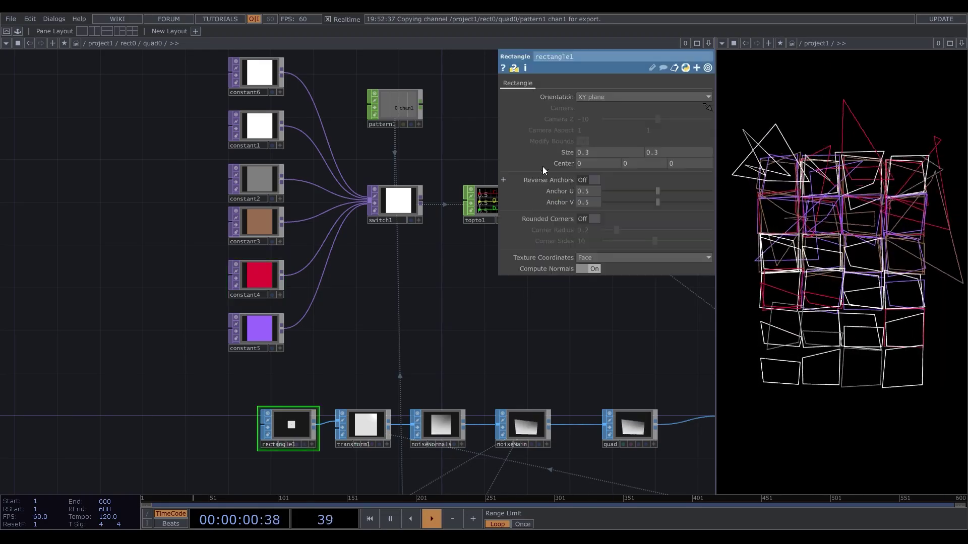
drag(543, 151, 565, 137)
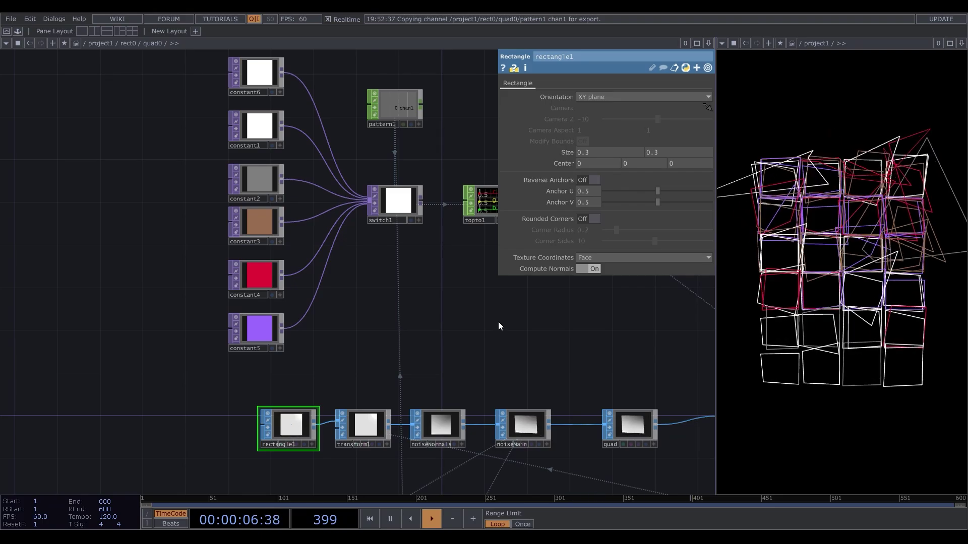
Step: In rect0, set replicator2's Number of Replicants to parent().digits // 4 * 2 and regenerate the replicated squares
key(u)
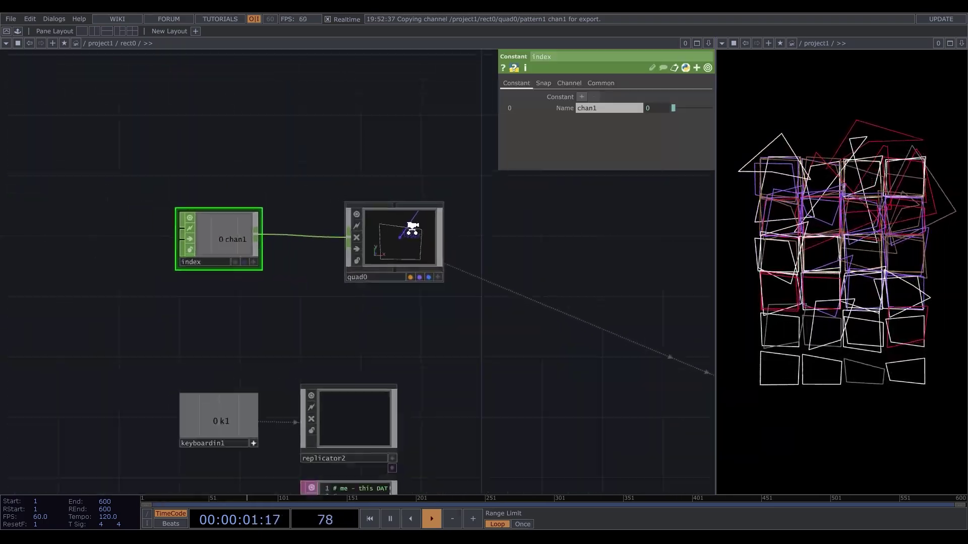
click(303, 359)
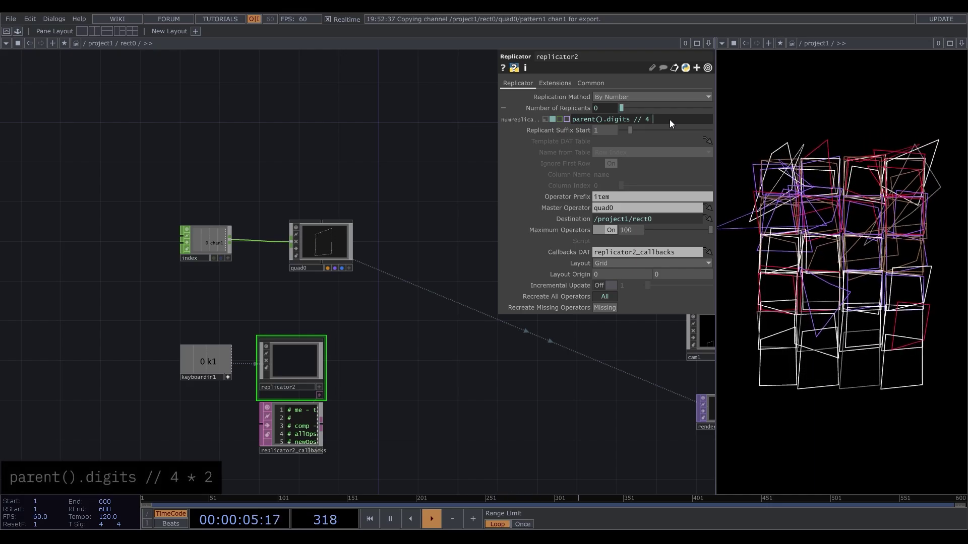
text(* 2)
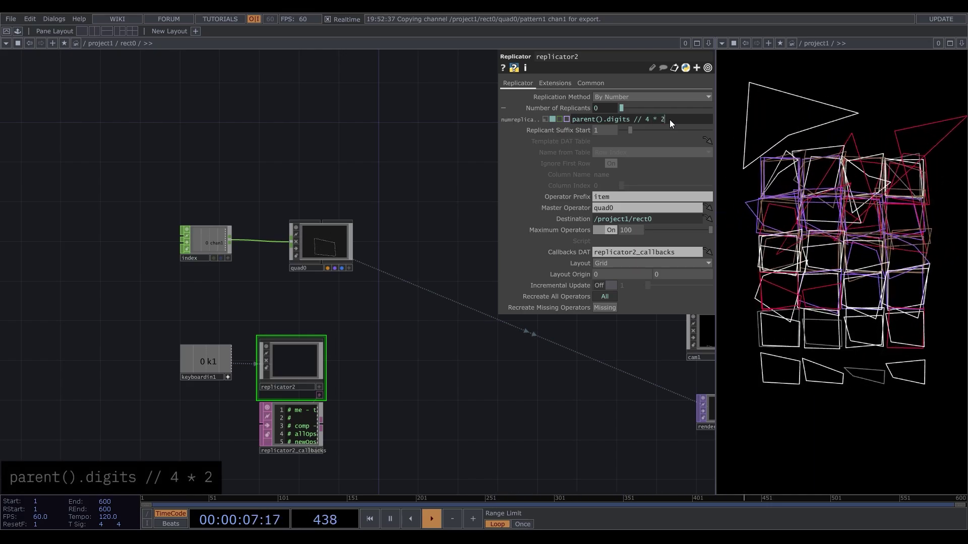
click(466, 156)
key(1)
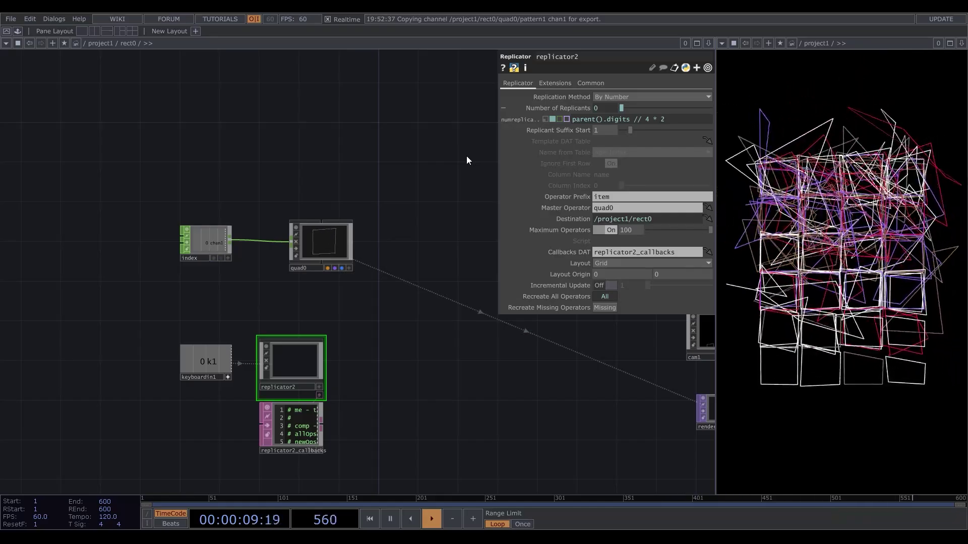
Step: Move quad0 closer to index, and inside it set noiseMain's Z translation expression to absTime.seconds * 0.2
drag(317, 244, 288, 243)
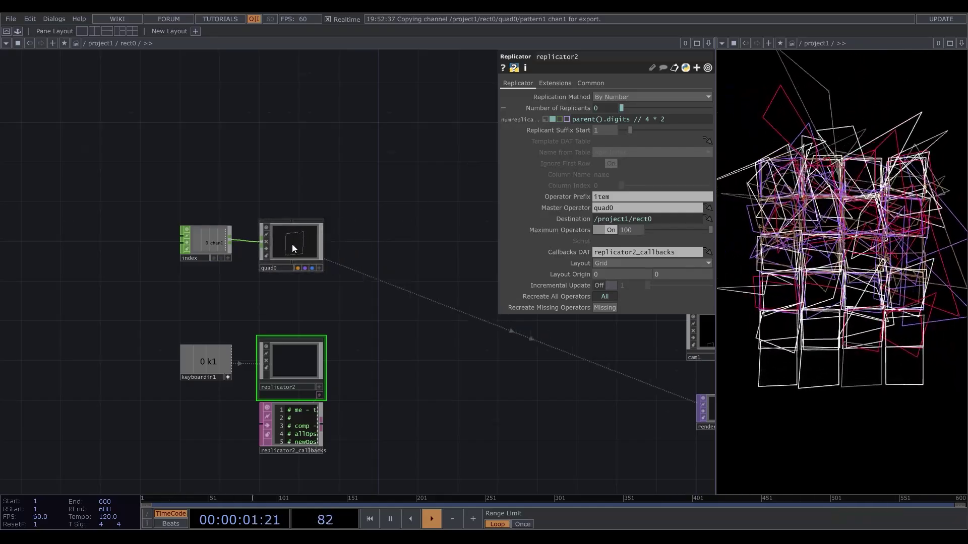
scroll(292, 244, up, 8)
key(p)
scroll(264, 314, up, 5)
click(296, 280)
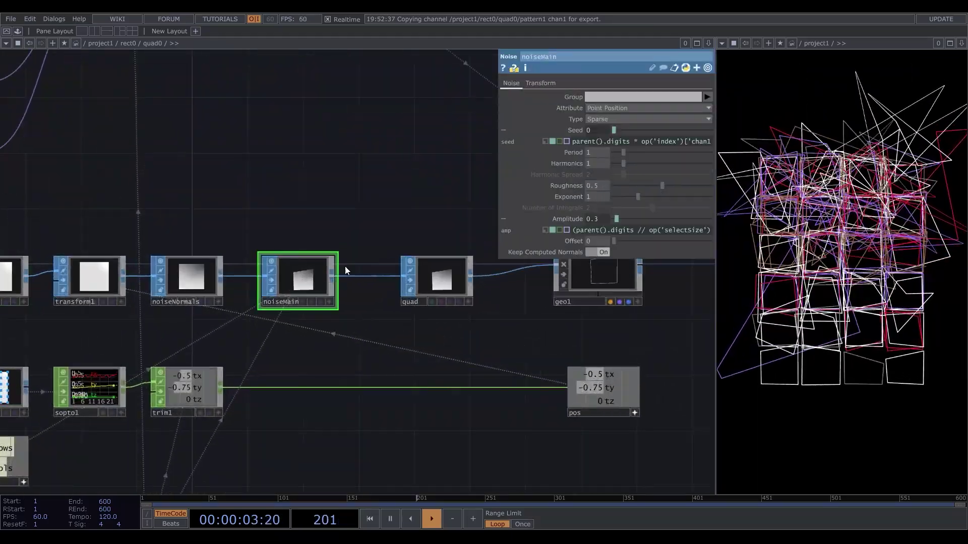
click(552, 82)
click(705, 119)
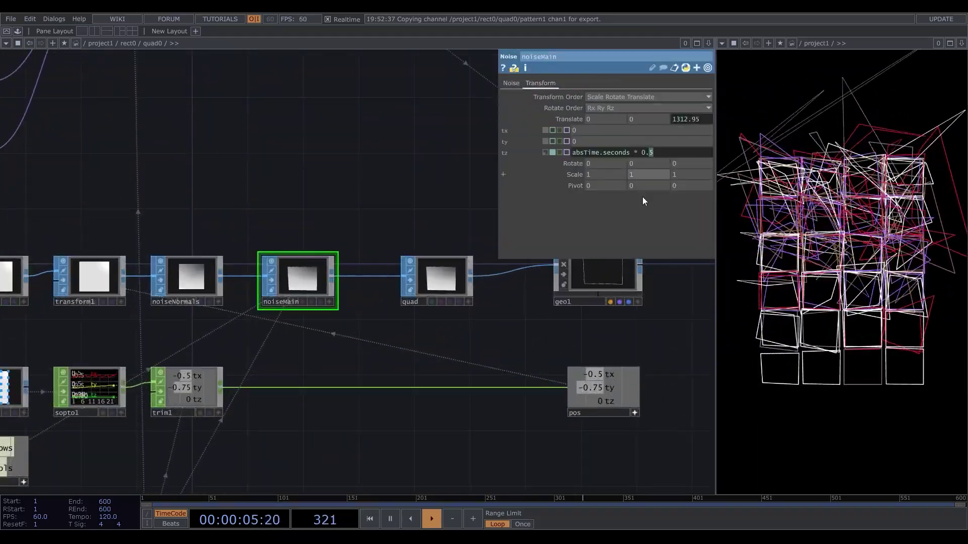
text(2)
key(Return)
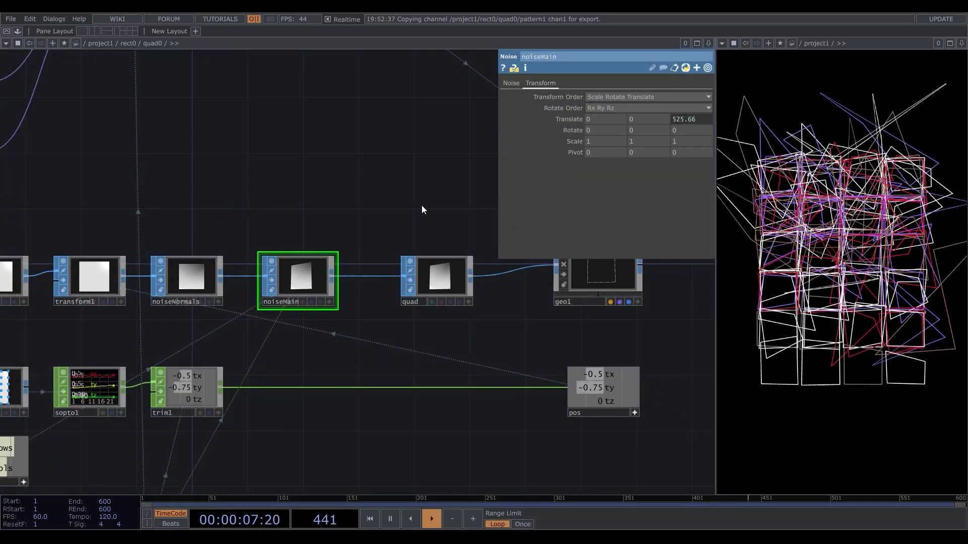